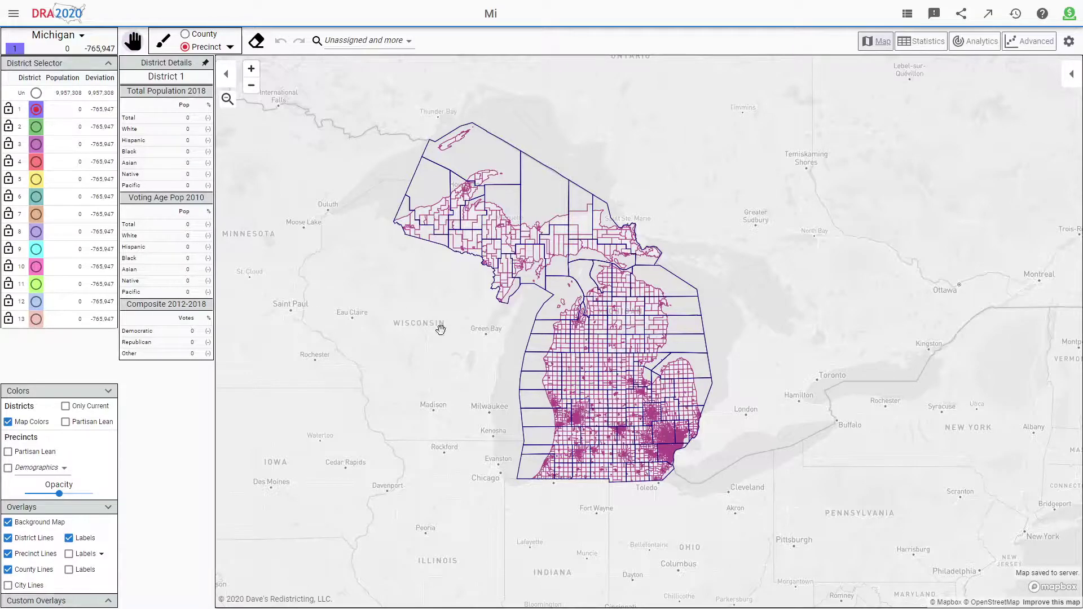
scroll(709, 371, up, 3)
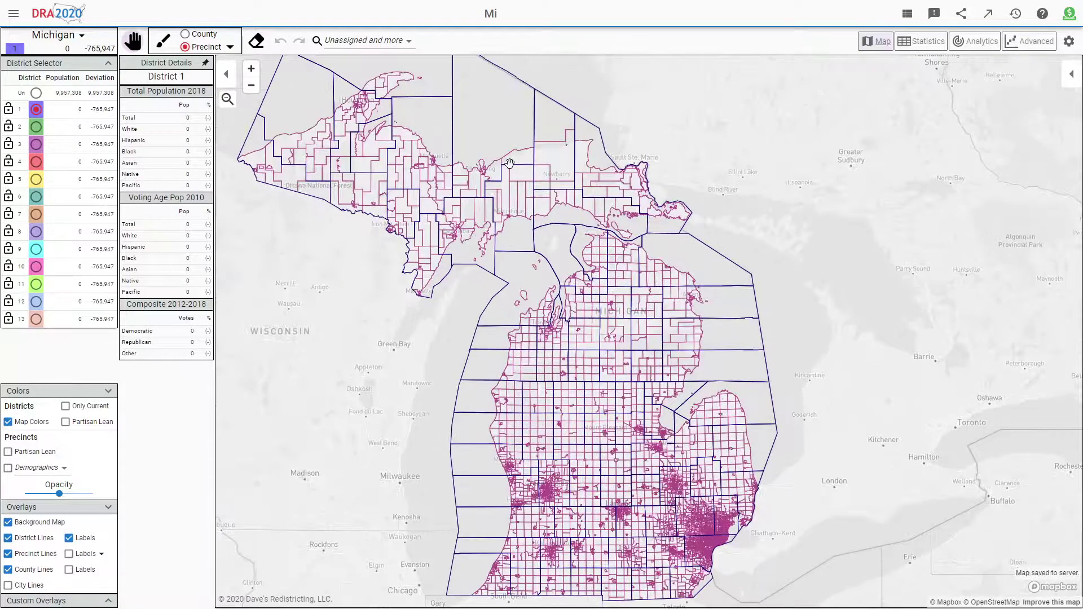
scroll(508, 159, down, 5)
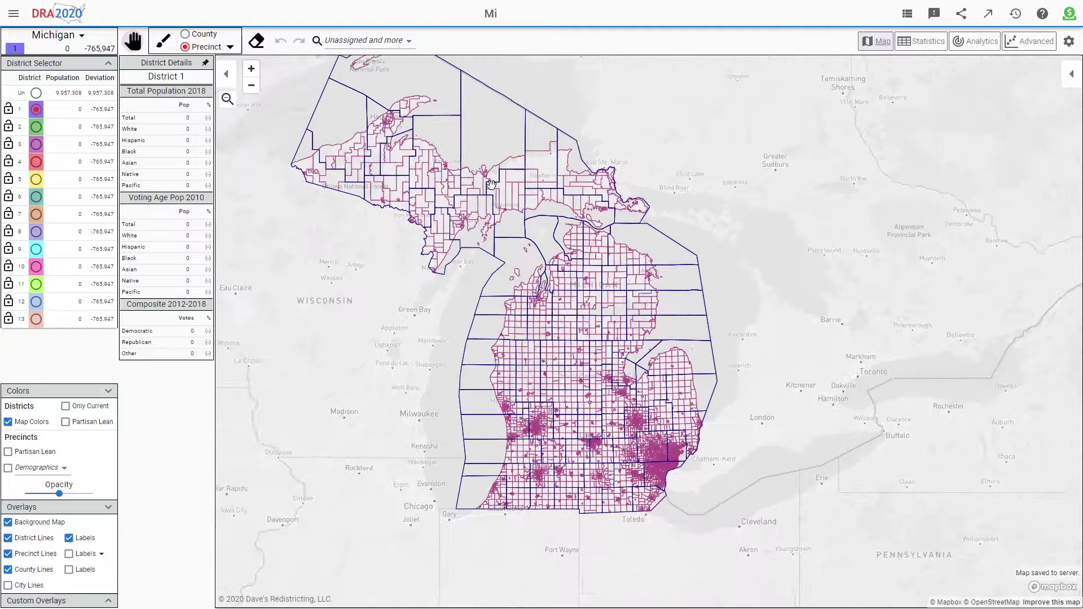
scroll(468, 187, up, 5)
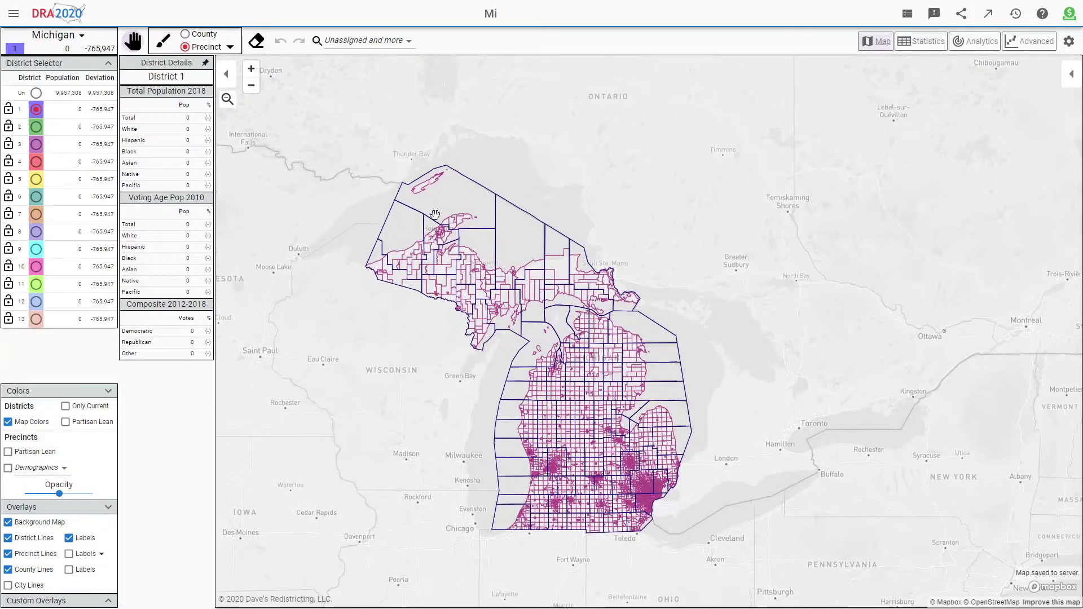
scroll(592, 305, up, 5)
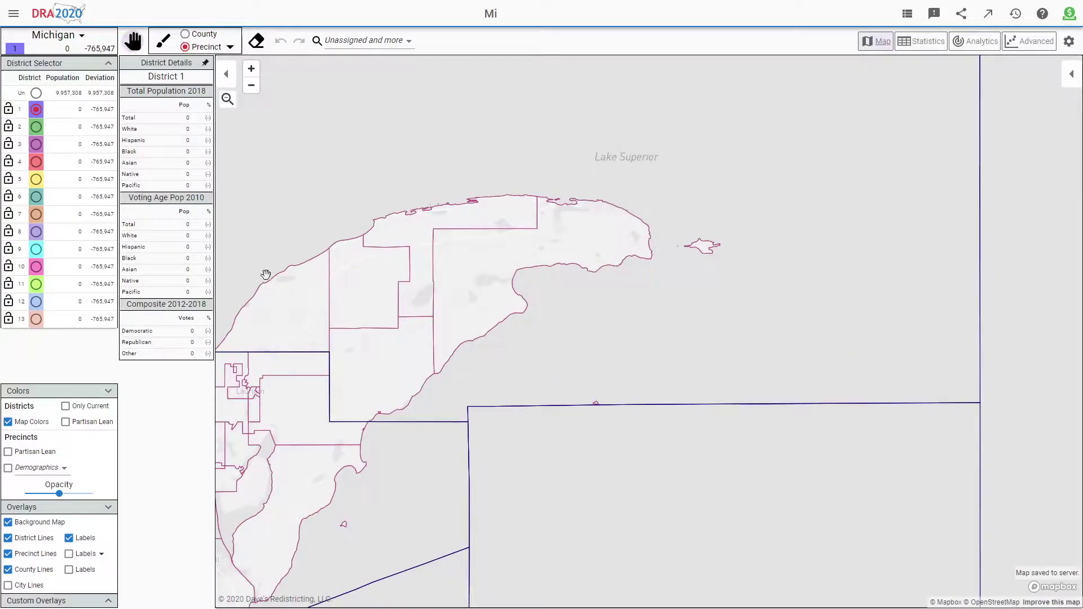
scroll(422, 327, down, 6)
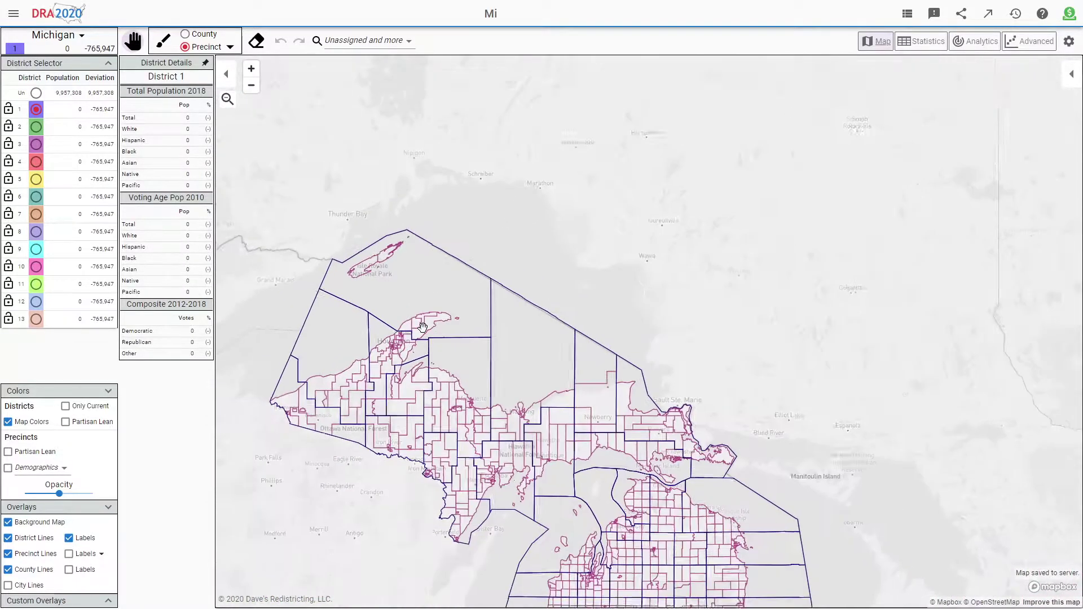
drag(571, 316, 557, 147)
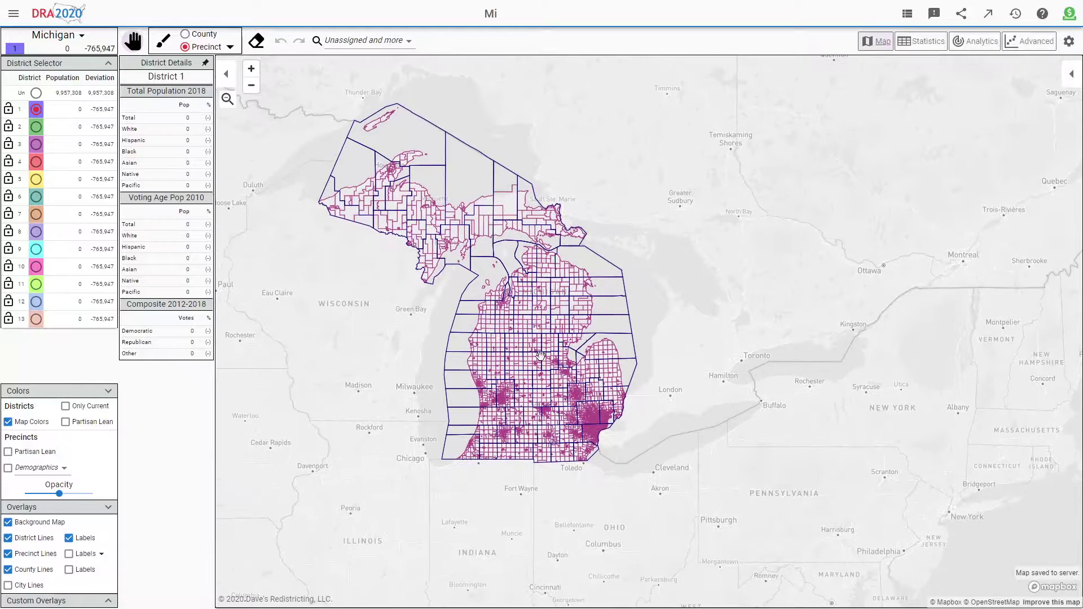
scroll(410, 248, up, 4)
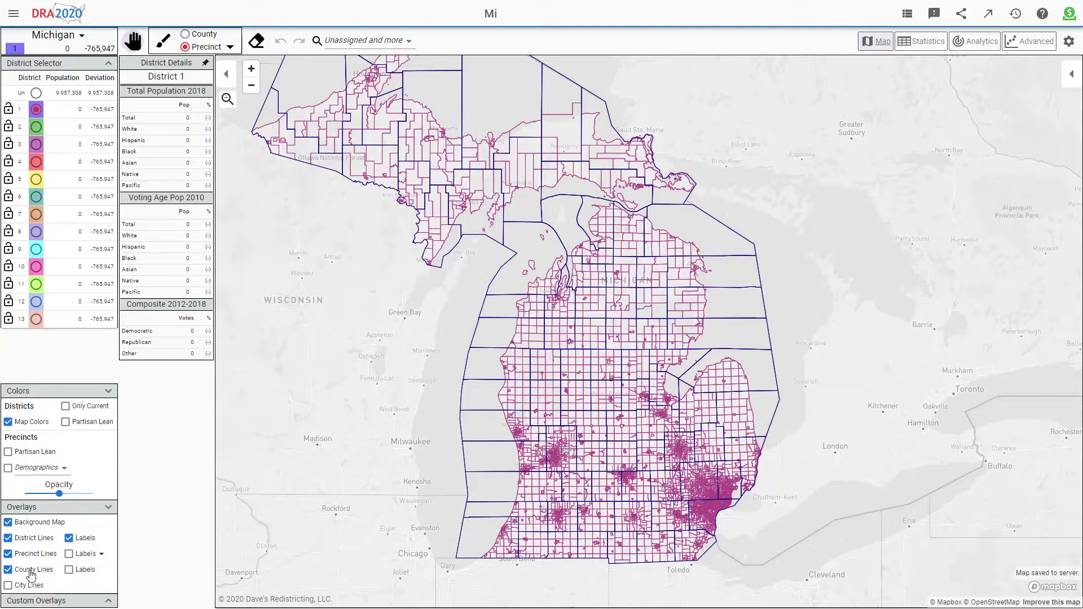
Toggle the county lines overlay off and back on to compare county boundaries with precinct boundaries.
click(21, 573)
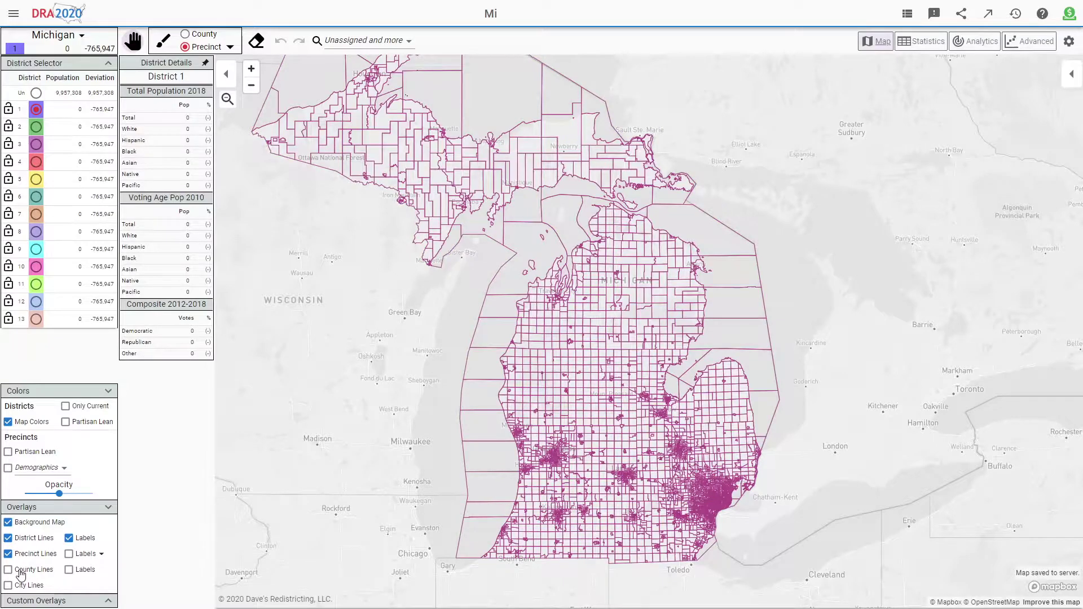
scroll(346, 163, up, 2)
drag(346, 163, 346, 234)
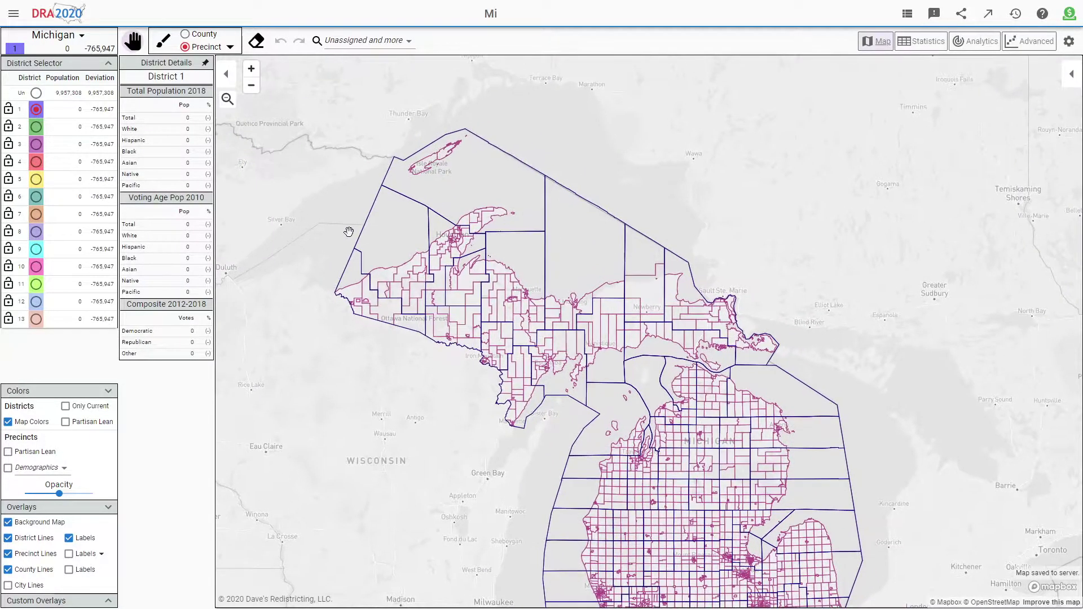
Assign the precincts of the northernmost county, covering Isle Royale and the tip of the peninsula, to District 1.
scroll(347, 234, up, 2)
scroll(349, 232, up, 1)
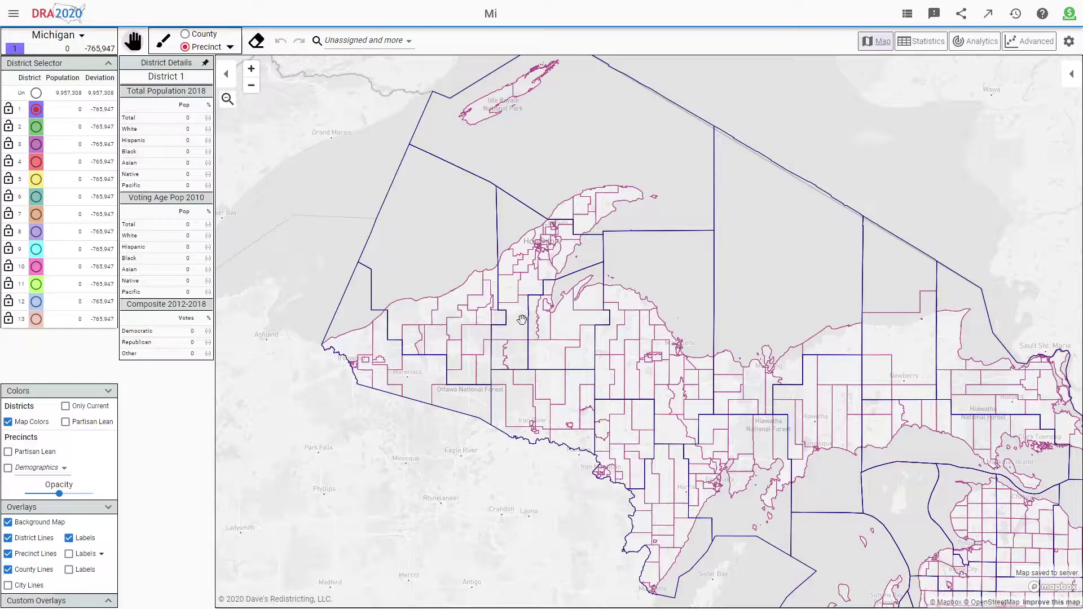
drag(554, 129, 557, 201)
scroll(554, 188, up, 2)
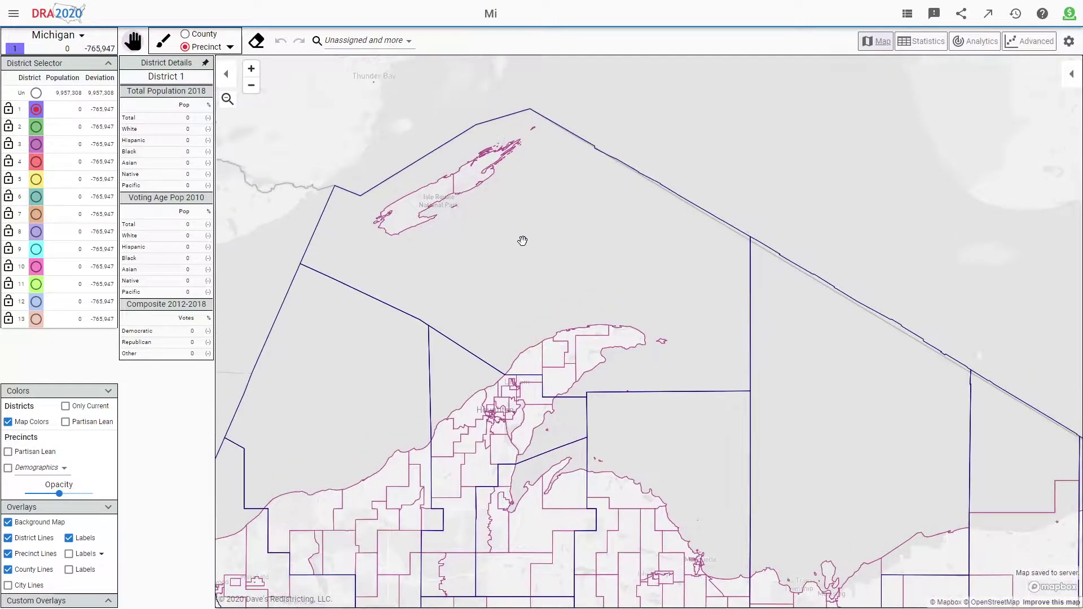
drag(464, 232, 485, 213)
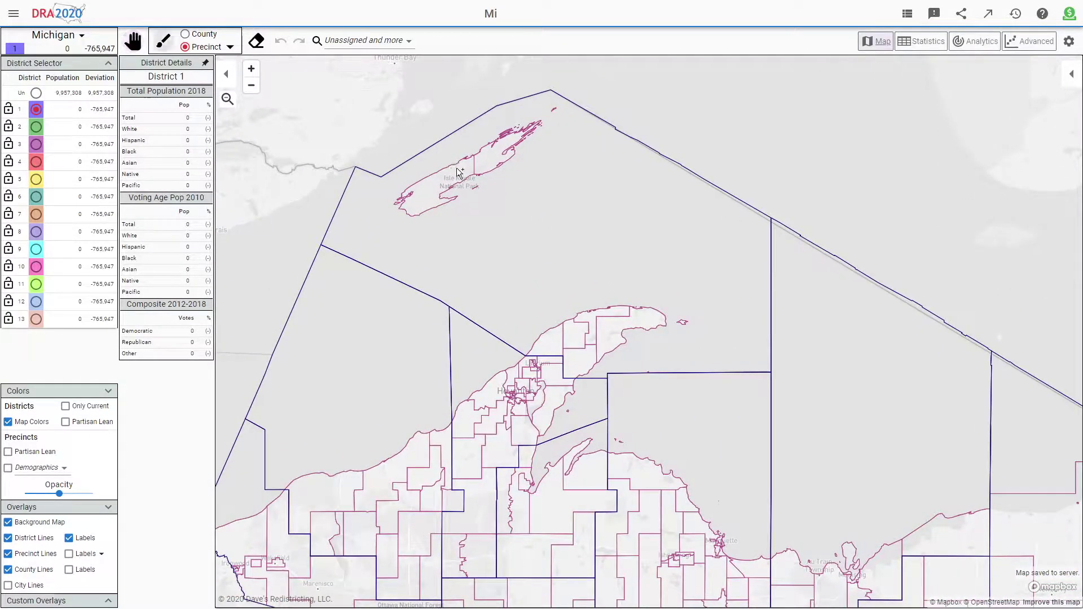
click(477, 167)
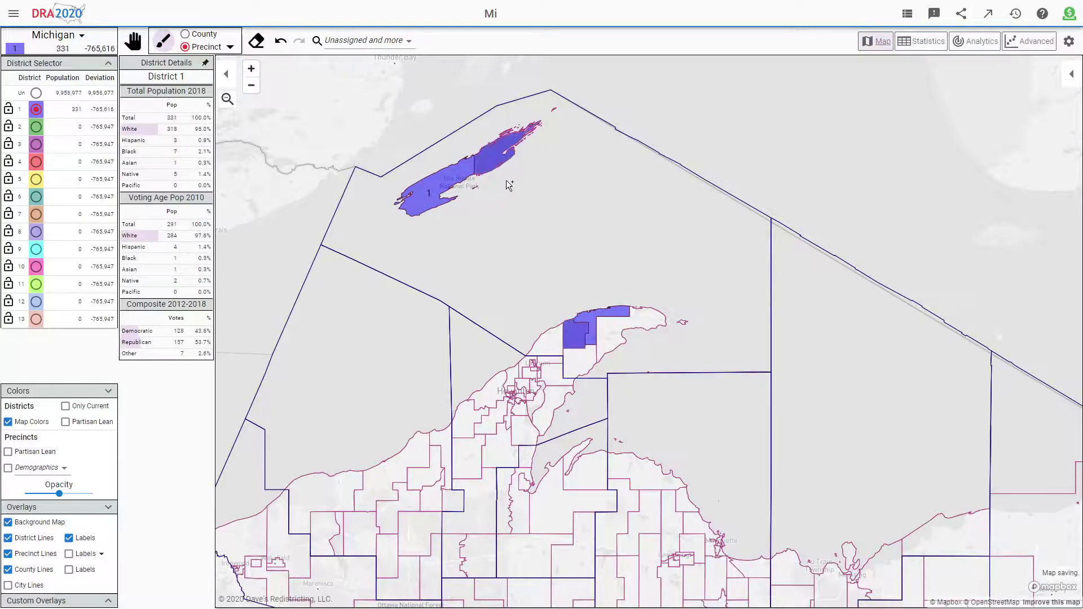
click(573, 269)
click(600, 340)
click(560, 338)
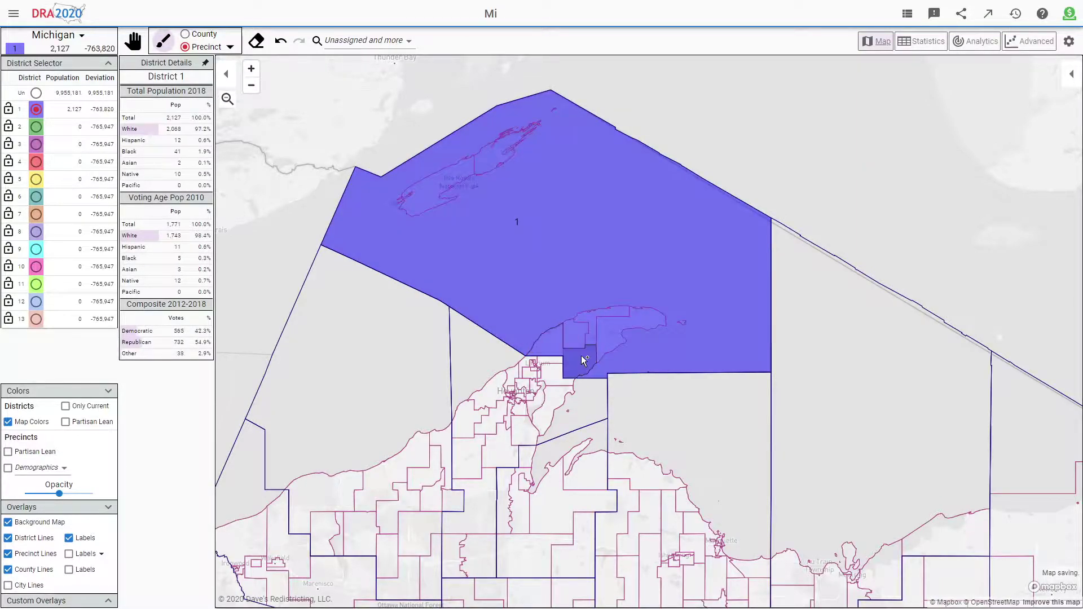
Paint all precincts of the lakeshore county southwest of Houghton into District 1.
scroll(513, 332, down, 2)
drag(333, 310, 334, 221)
mouse_move(494, 313)
mouse_down()
mouse_move(485, 339)
mouse_move(499, 345)
mouse_up()
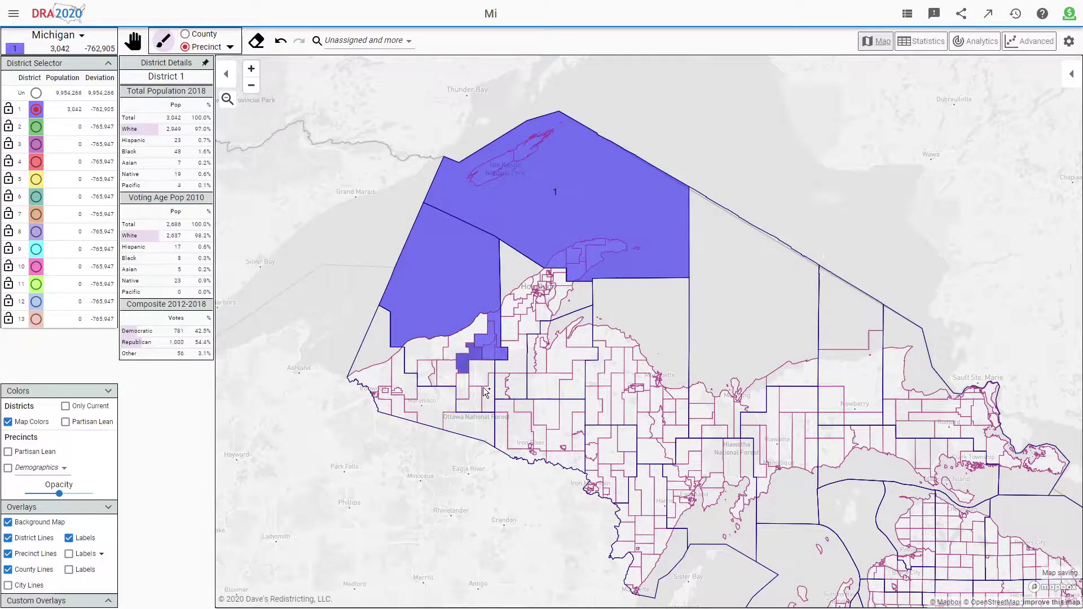
click(462, 384)
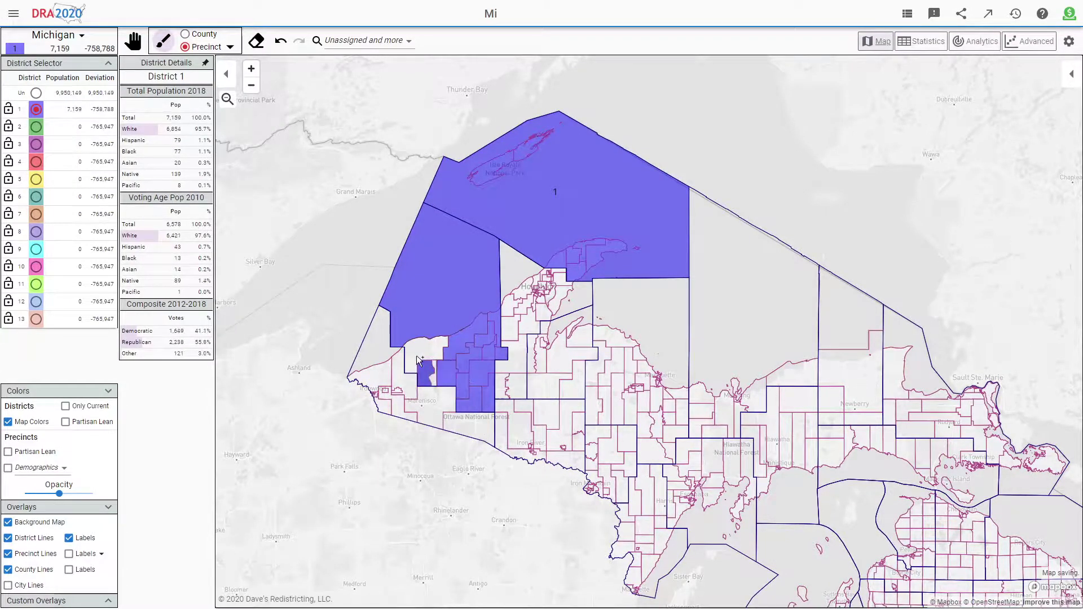
drag(462, 379, 436, 382)
click(435, 378)
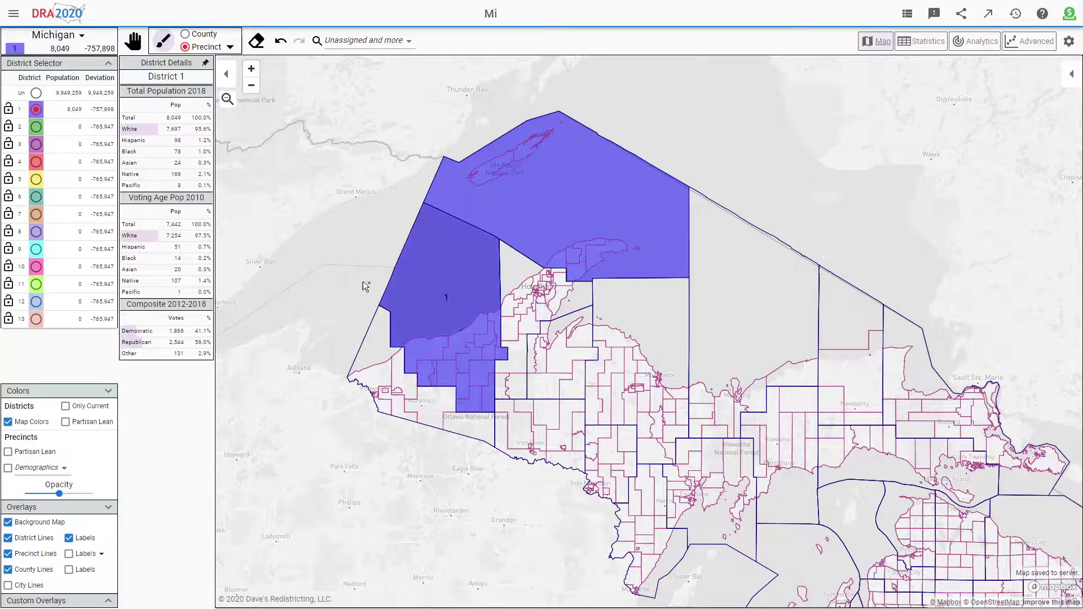
Switch to painting by county and assign the remaining Upper Peninsula and the northern Lower Peninsula counties to District 1.
click(188, 35)
mouse_move(413, 396)
mouse_down()
mouse_move(545, 407)
mouse_move(585, 375)
mouse_move(638, 366)
mouse_move(677, 436)
mouse_move(627, 457)
mouse_move(868, 389)
mouse_move(910, 414)
mouse_move(824, 395)
mouse_up()
scroll(824, 395, down, 4)
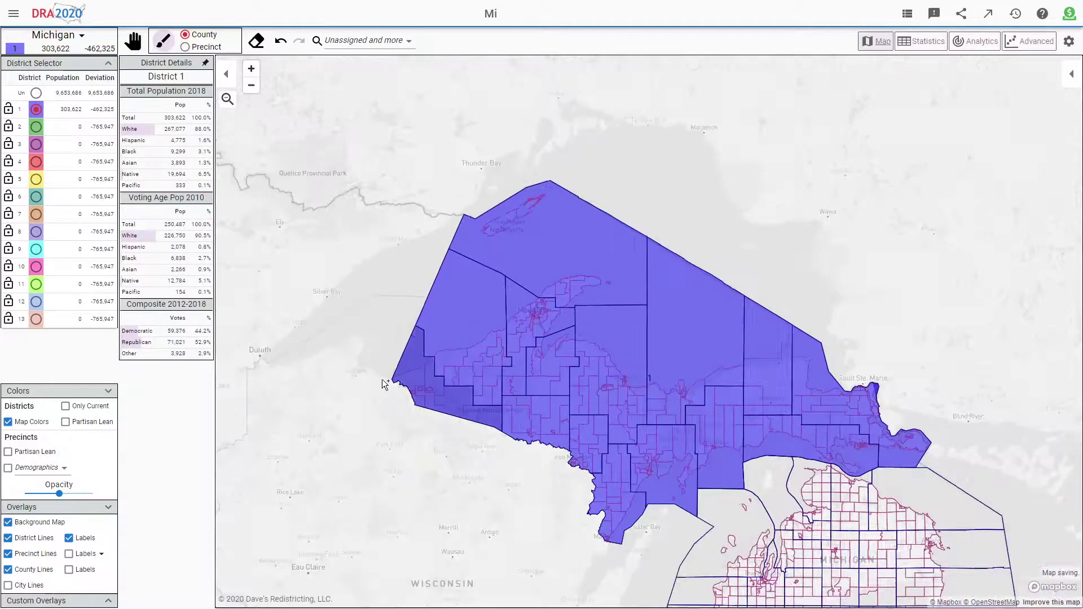
scroll(858, 344, up, 3)
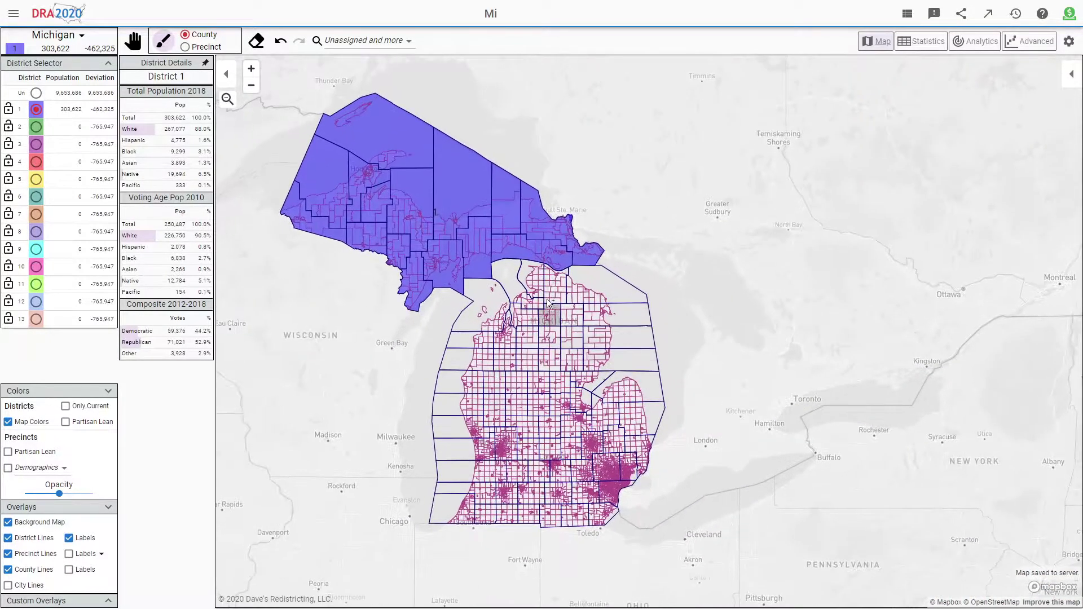
mouse_move(520, 276)
mouse_down()
mouse_move(495, 333)
mouse_move(468, 354)
mouse_move(587, 355)
mouse_move(555, 296)
mouse_move(635, 347)
mouse_move(611, 385)
mouse_move(539, 385)
mouse_move(585, 388)
mouse_up()
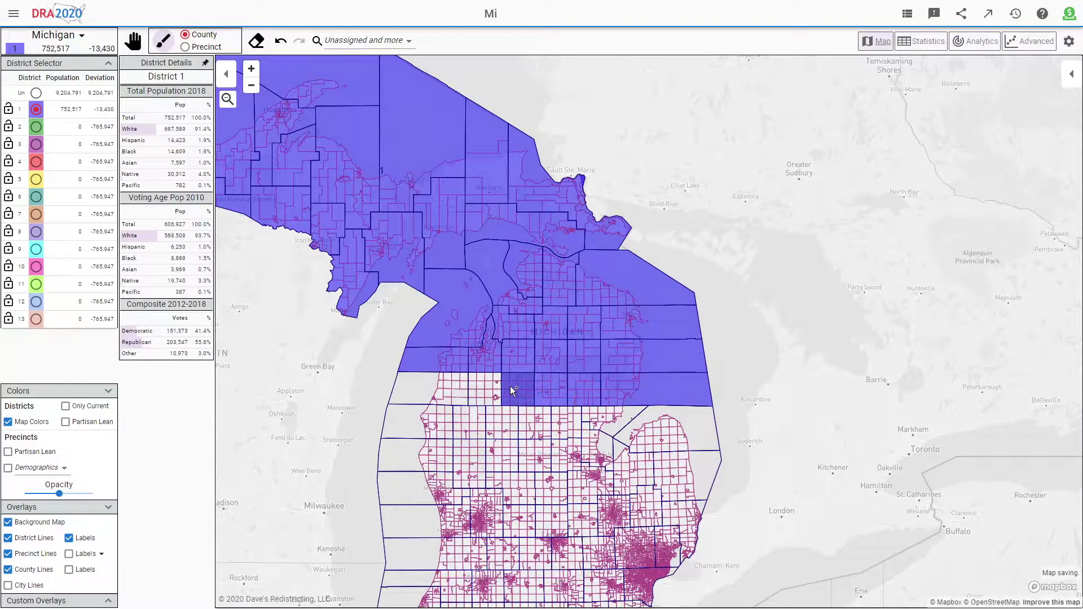
Switch to painting by precinct and add the northern half of the county containing Cadillac to District 1.
scroll(508, 389, up, 5)
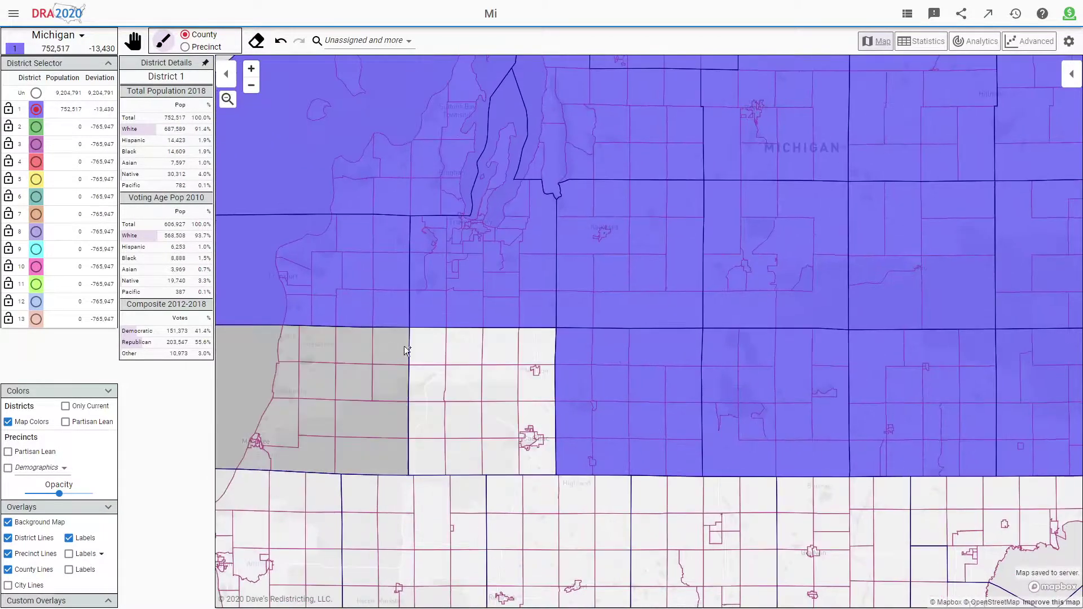
click(192, 47)
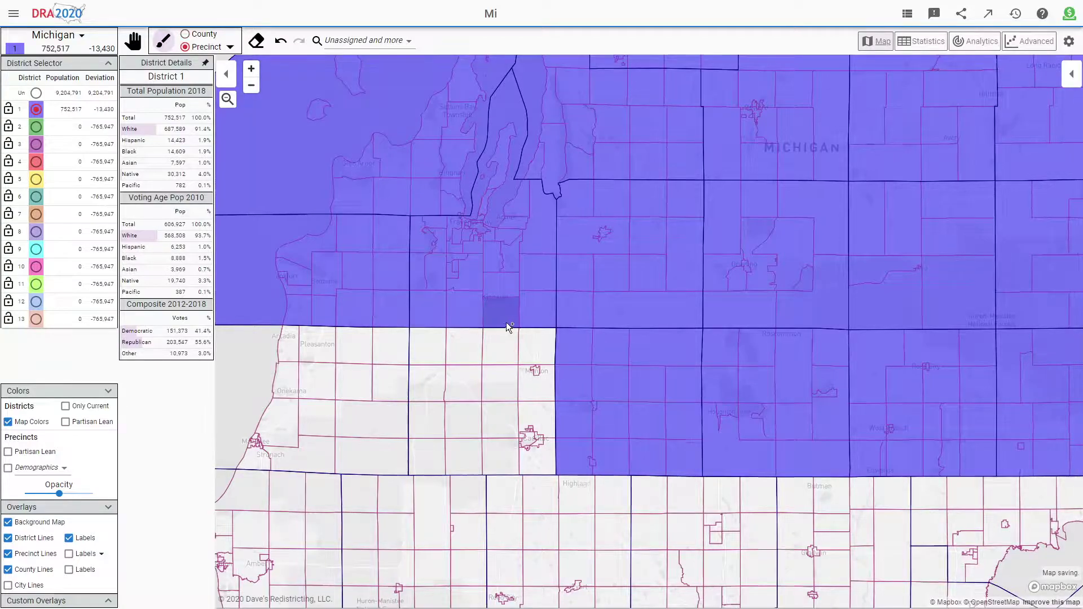
scroll(504, 323, up, 2)
click(569, 374)
mouse_move(435, 354)
mouse_down()
mouse_move(377, 367)
mouse_move(458, 421)
mouse_move(524, 407)
mouse_move(561, 434)
mouse_up()
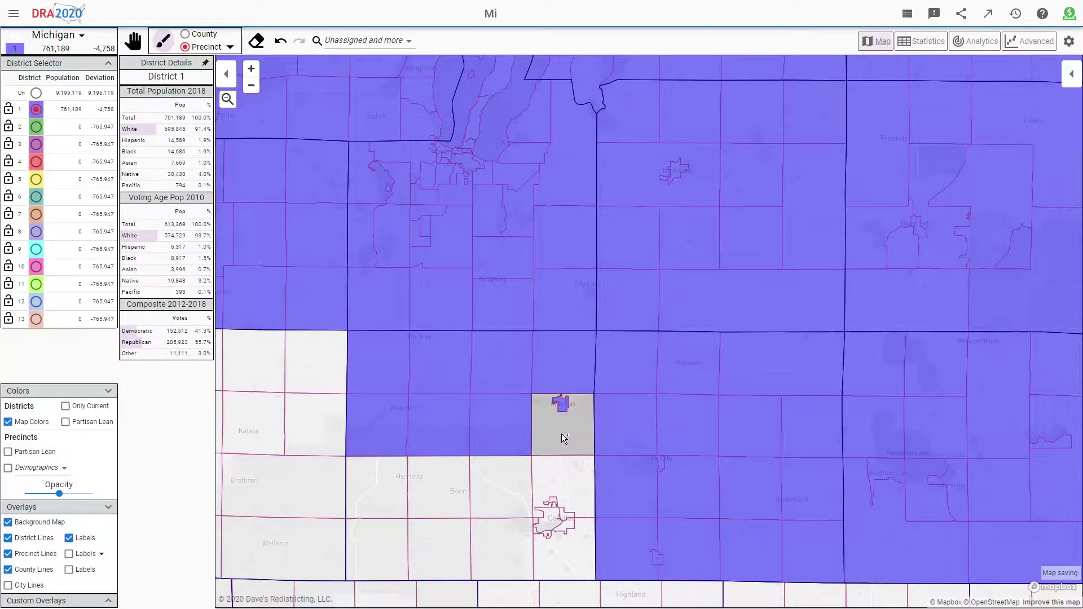
Check District 1's population deviation in the district statistics and return to the map.
click(931, 45)
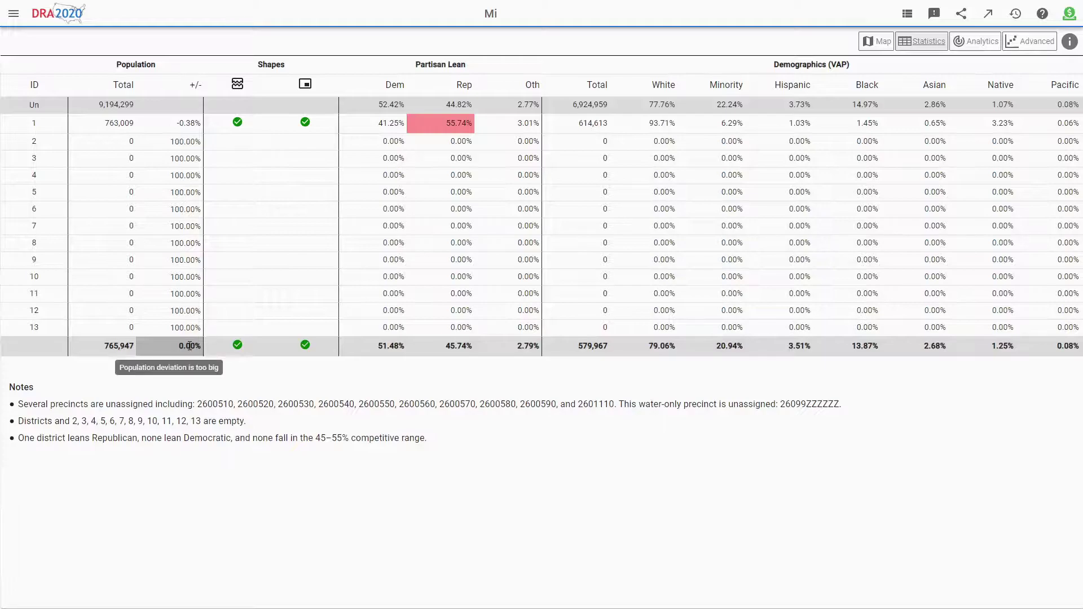
click(882, 38)
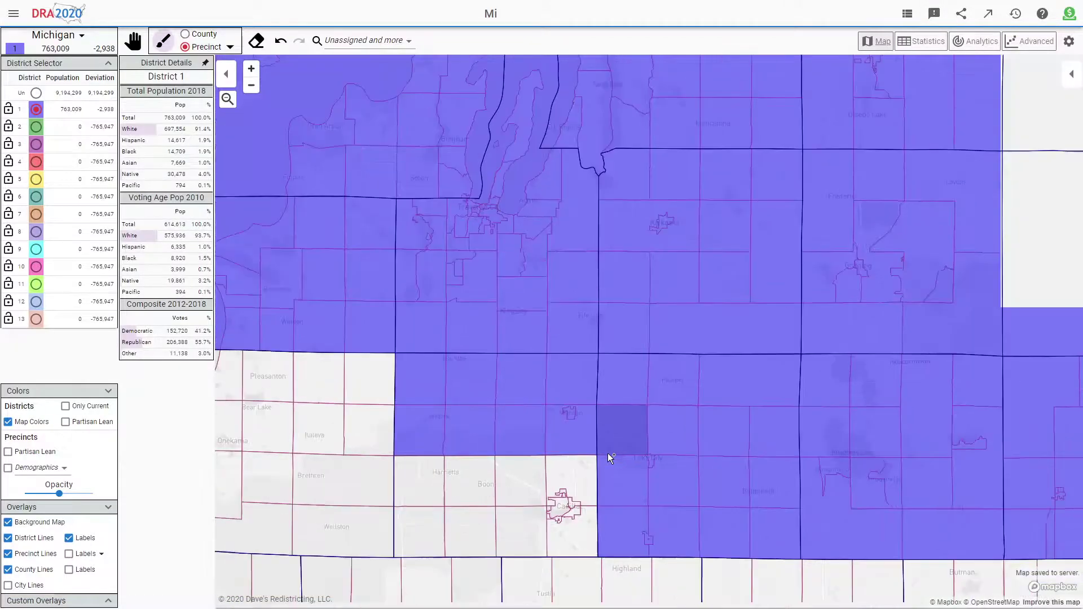
Add the precinct just northwest of Cadillac to District 1 and lock District 1.
scroll(580, 534, up, 3)
click(475, 413)
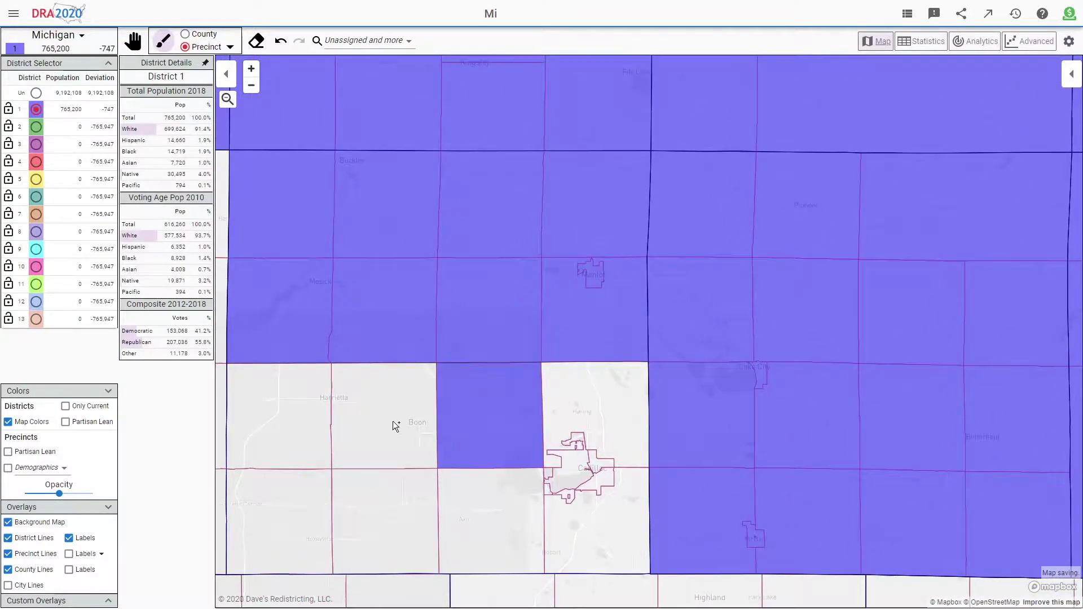
click(8, 110)
Make District 2 current and assign it the leftover precincts around Cadillac and the western counties just south of District 1.
scroll(618, 384, down, 5)
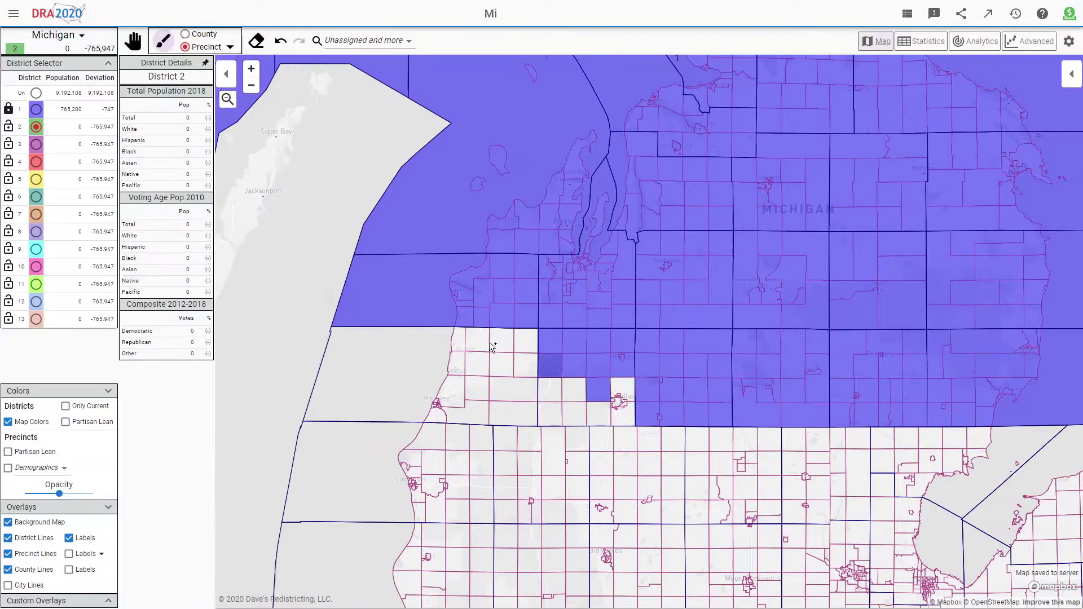
scroll(506, 356, down, 1)
scroll(477, 281, down, 1)
mouse_move(503, 342)
mouse_down()
mouse_move(418, 350)
mouse_move(525, 407)
mouse_move(455, 421)
mouse_move(465, 465)
mouse_move(536, 481)
mouse_move(626, 412)
mouse_move(533, 489)
mouse_up()
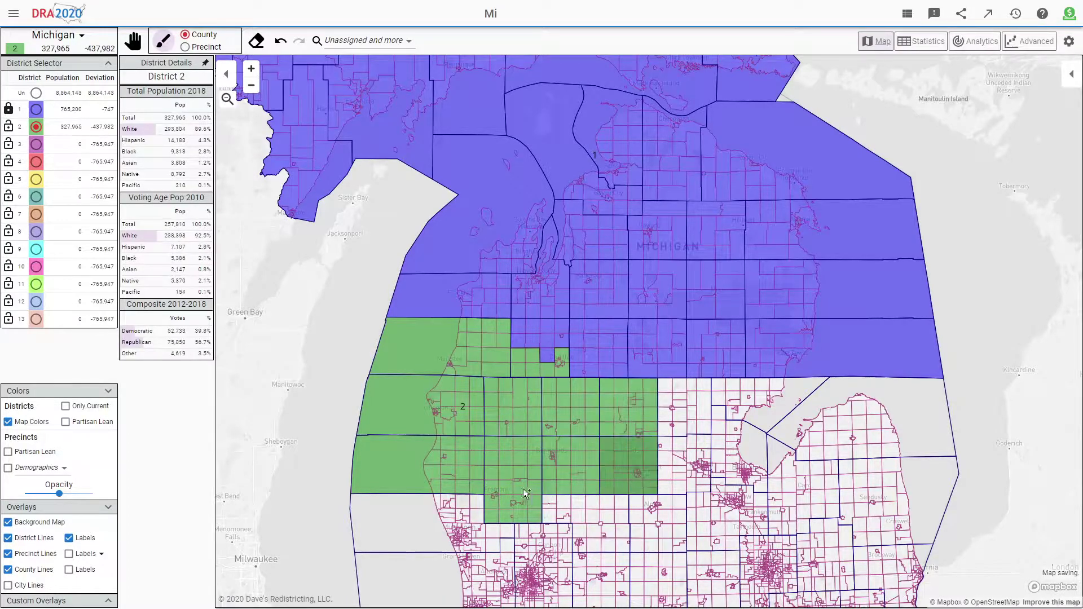
Extend District 2 by county south along the Lake Michigan shore and east across the state to Saginaw Bay.
scroll(518, 427, down, 2)
scroll(518, 428, up, 2)
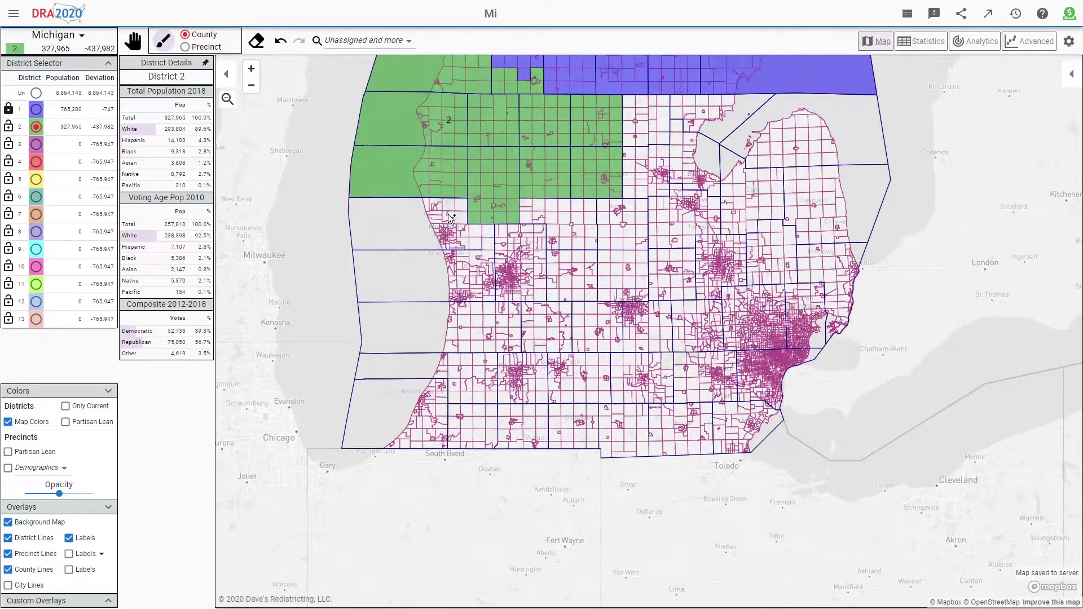
click(423, 226)
click(547, 216)
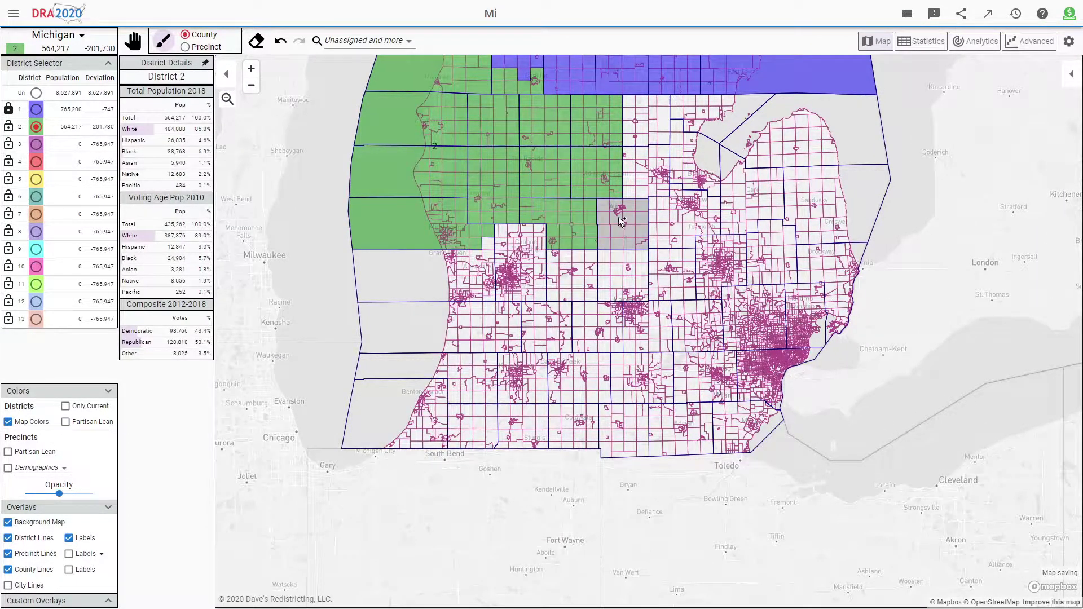
click(638, 154)
click(640, 134)
click(681, 121)
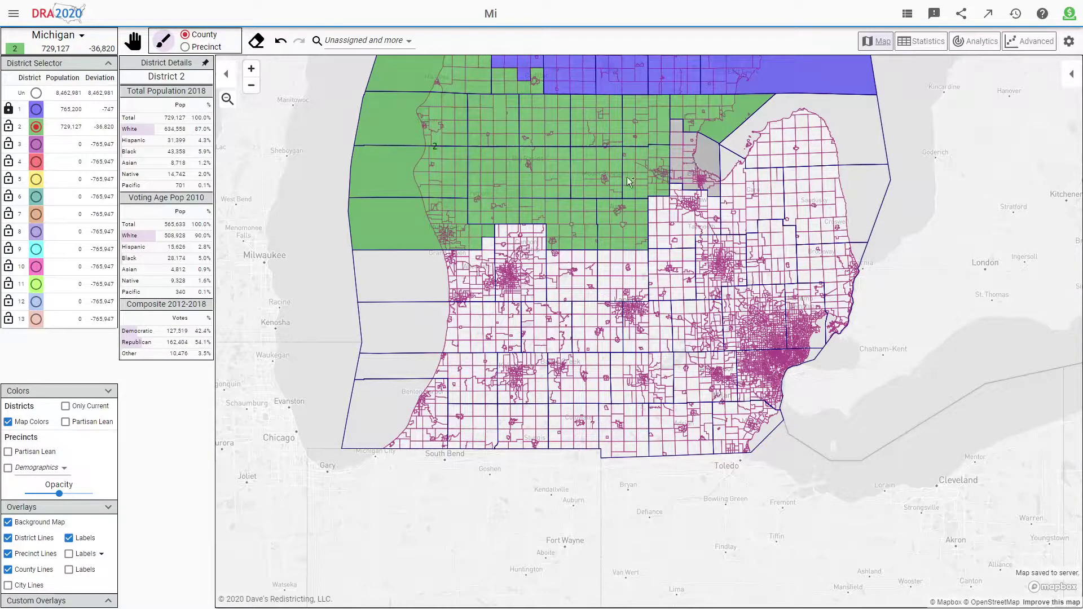
Assign District 2 the individual precincts directly south of its boundary, between Coopersville and the river west of Grand Rapids.
scroll(496, 204, up, 5)
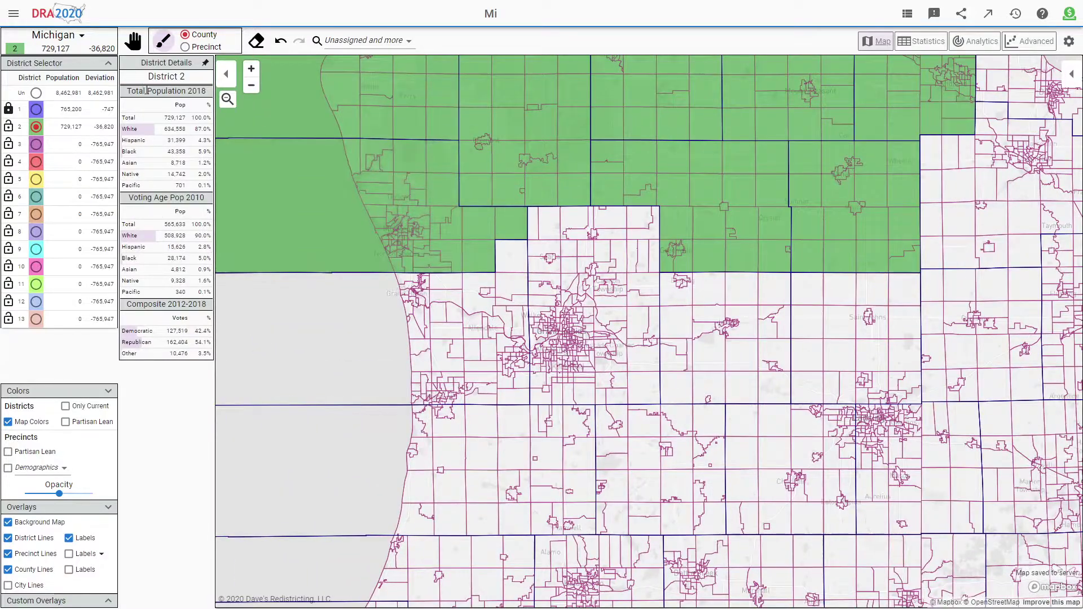
click(185, 47)
scroll(462, 263, up, 3)
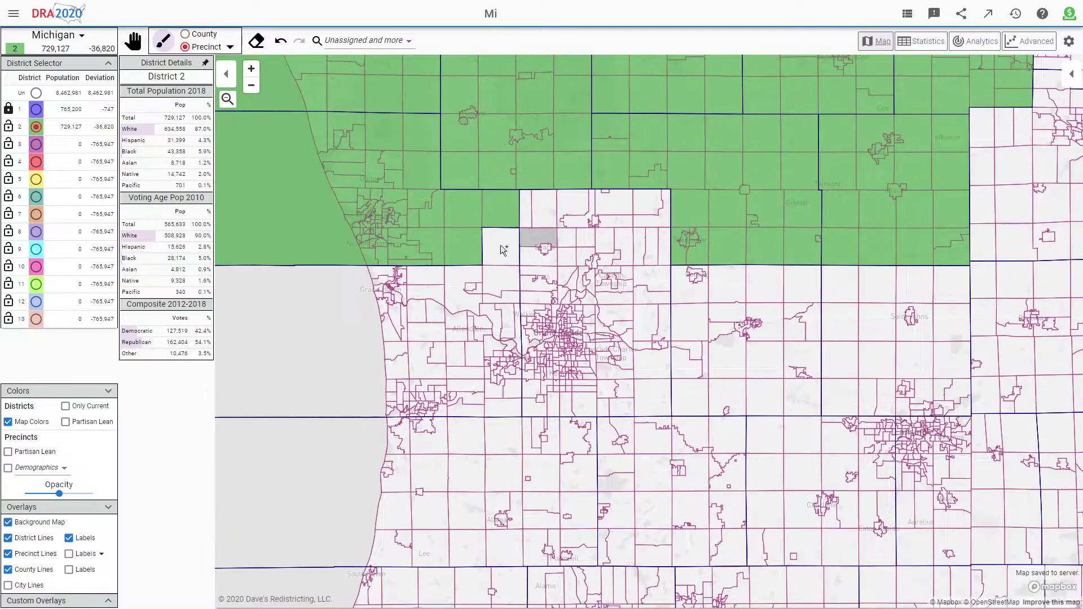
scroll(429, 301, up, 2)
click(515, 230)
click(472, 337)
click(518, 322)
click(460, 315)
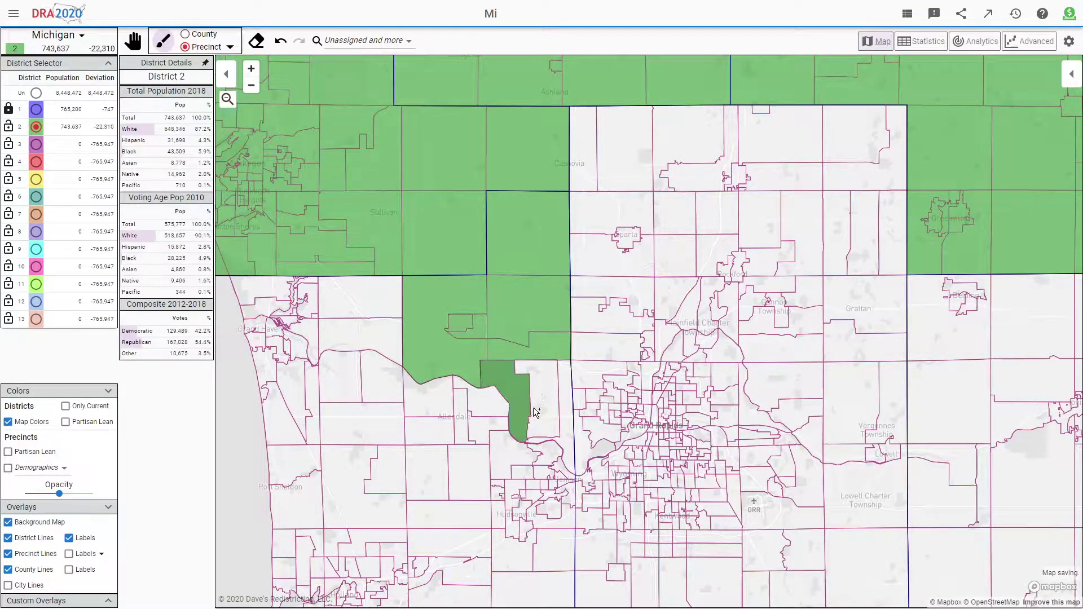
click(550, 421)
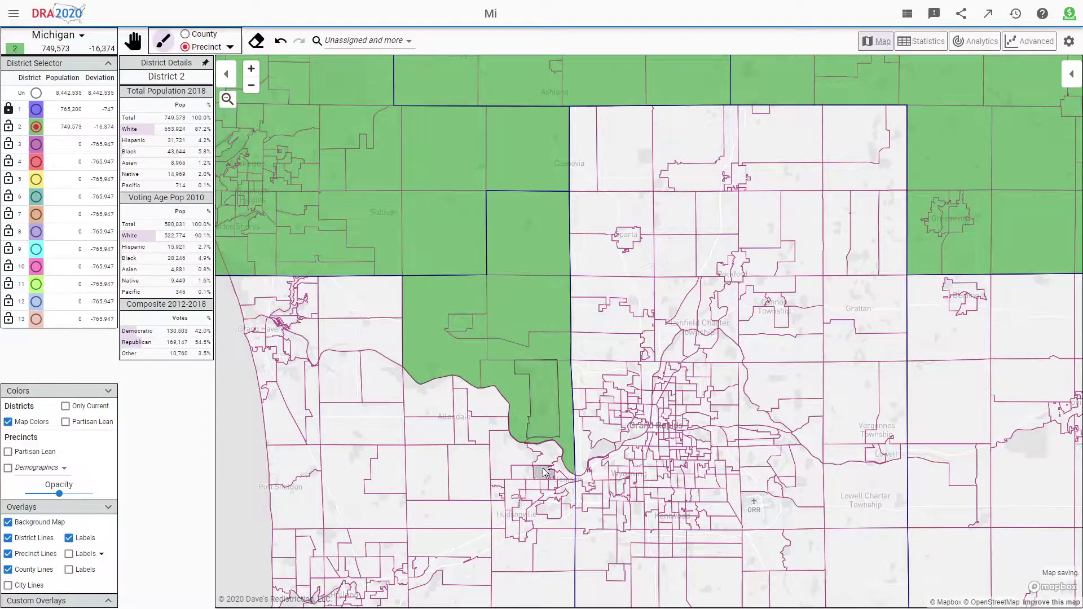
Add the precincts across the river around Allendale to District 2.
scroll(535, 451, up, 2)
scroll(535, 452, up, 3)
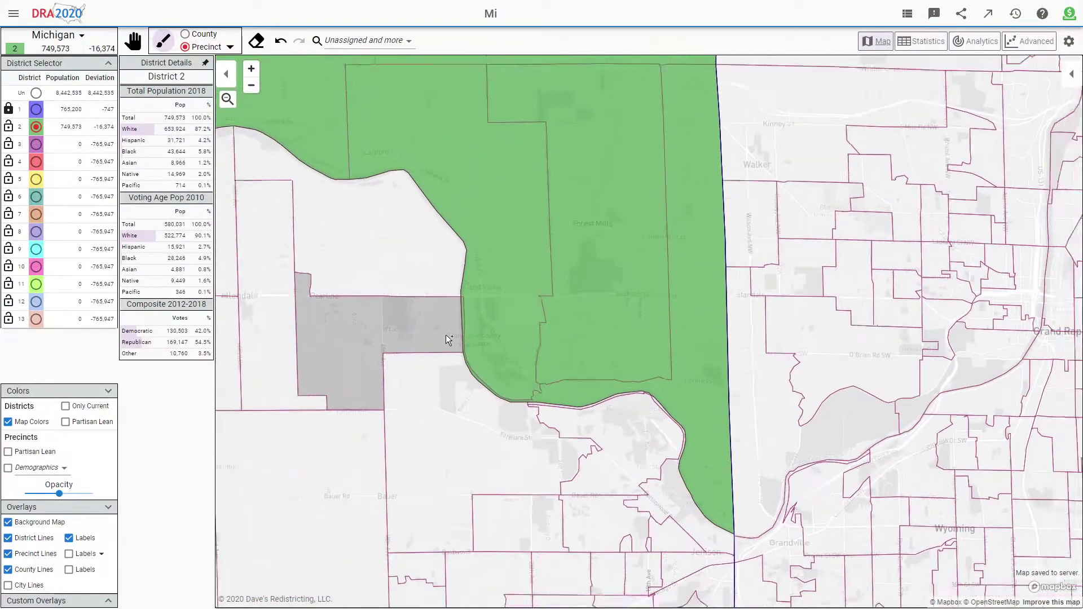
scroll(445, 339, down, 2)
click(412, 326)
click(357, 326)
click(313, 301)
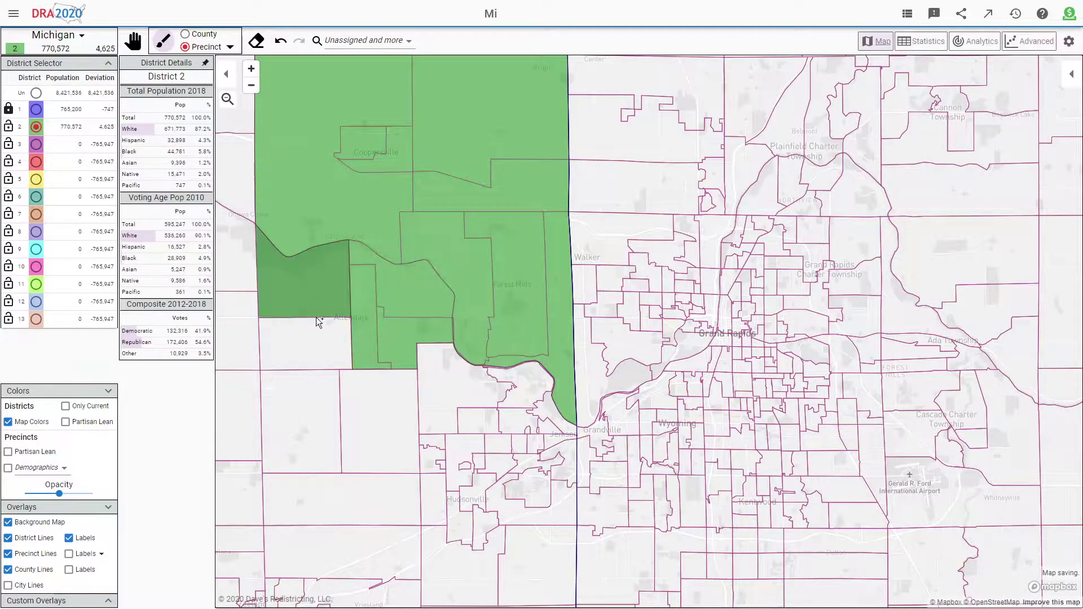
Unassign the narrow precinct beside Allendale and the adjoining precinct to its southeast from District 2.
click(257, 41)
click(364, 324)
click(405, 354)
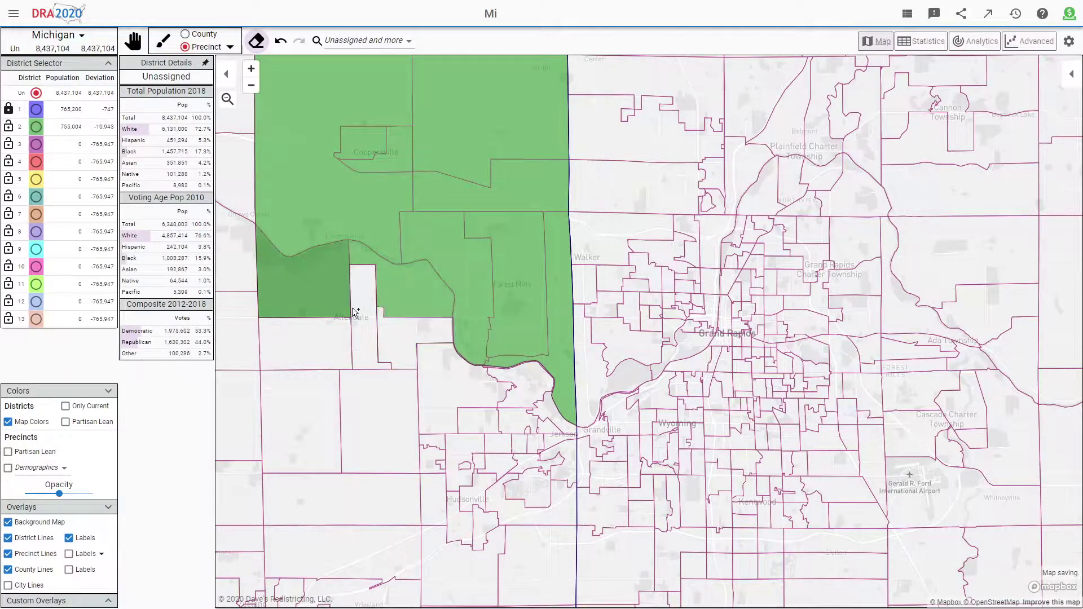
Assign District 2 the narrow precinct beside Allendale and the large precincts to its south and southwest, and lock the district.
click(35, 126)
click(364, 341)
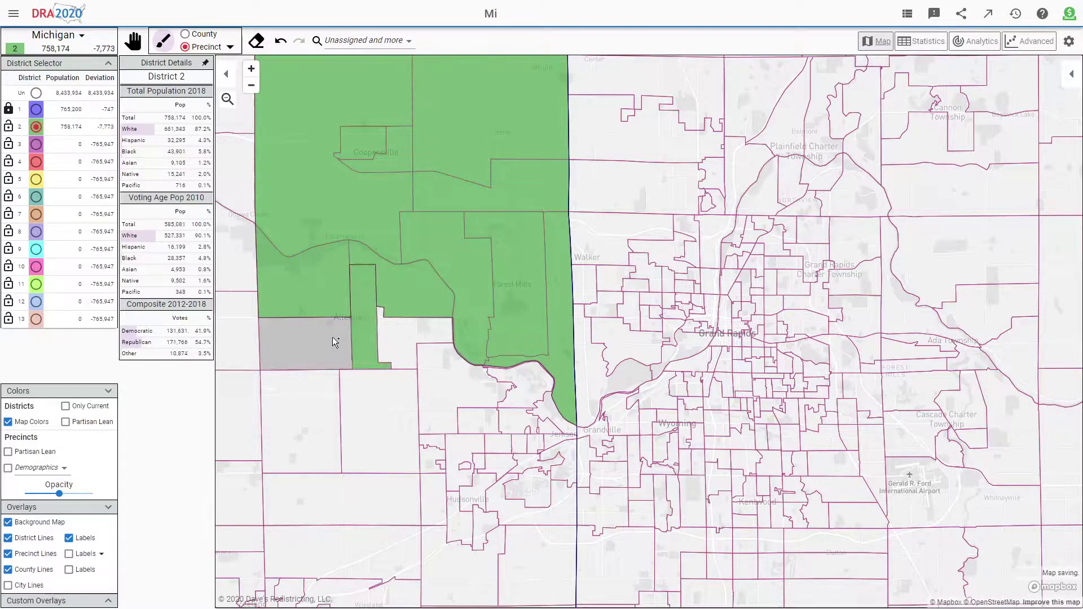
click(306, 333)
scroll(340, 408, down, 2)
click(329, 403)
click(363, 401)
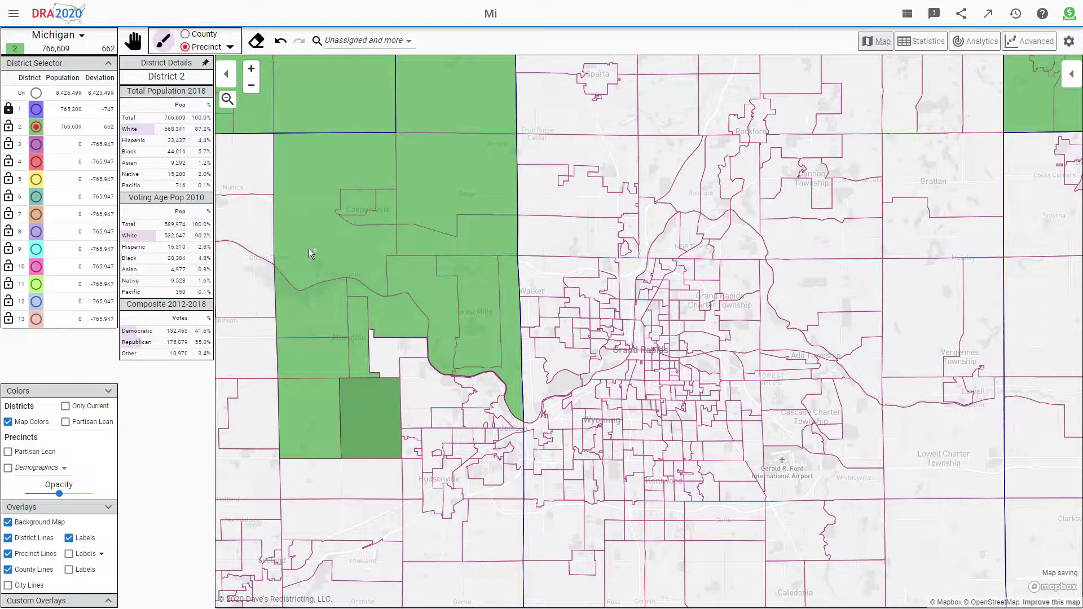
scroll(265, 250, down, 2)
click(8, 127)
Make District 3 current and paint the lakeshore precincts from Grand Haven to the county's southern line, plus the precincts inland toward District 2.
click(36, 144)
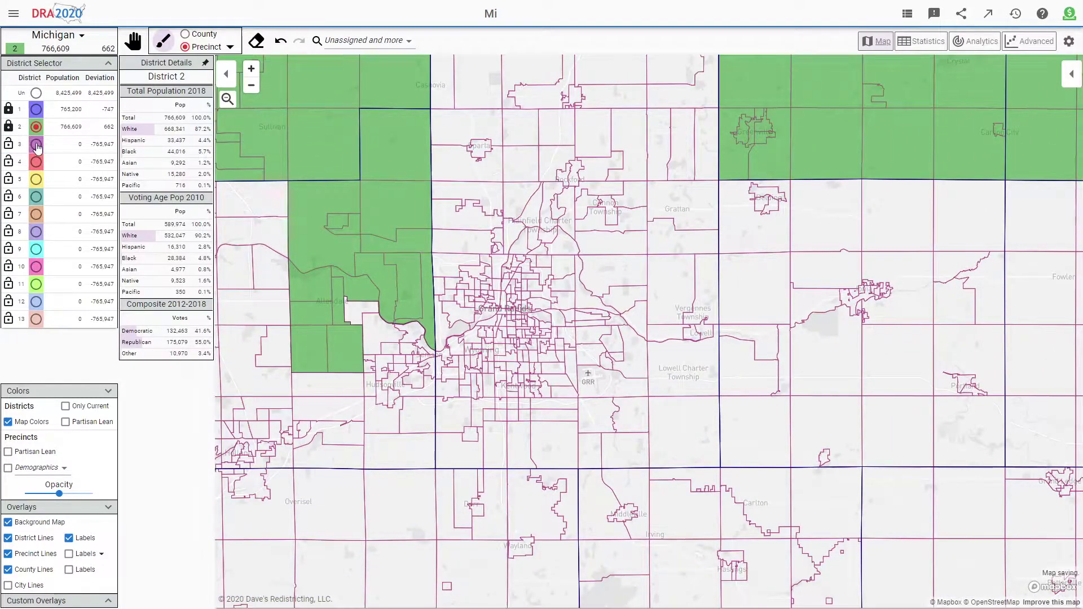
scroll(375, 279, down, 3)
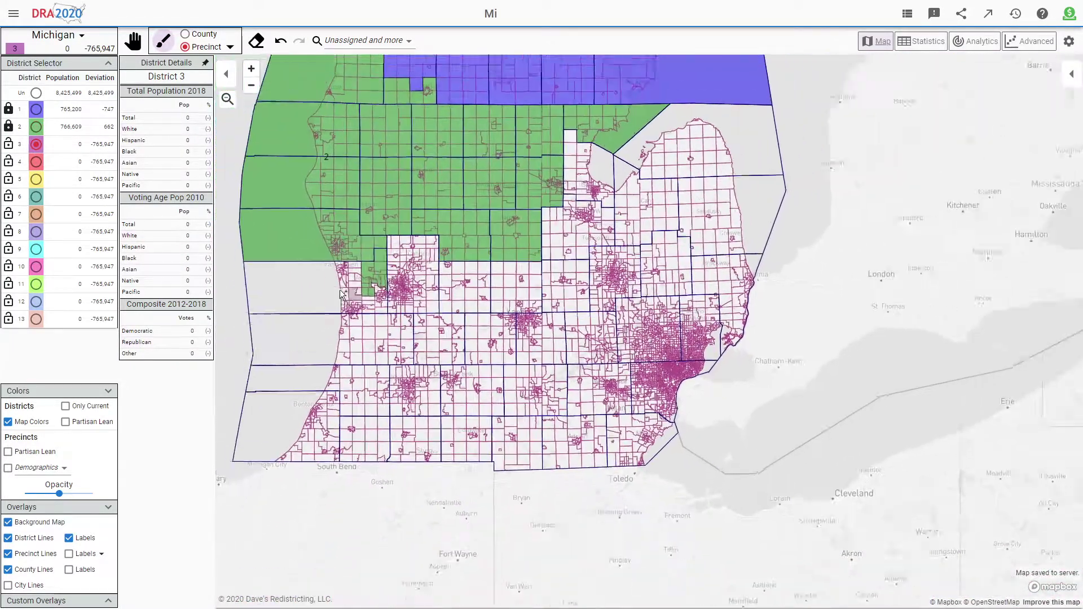
scroll(343, 290, up, 5)
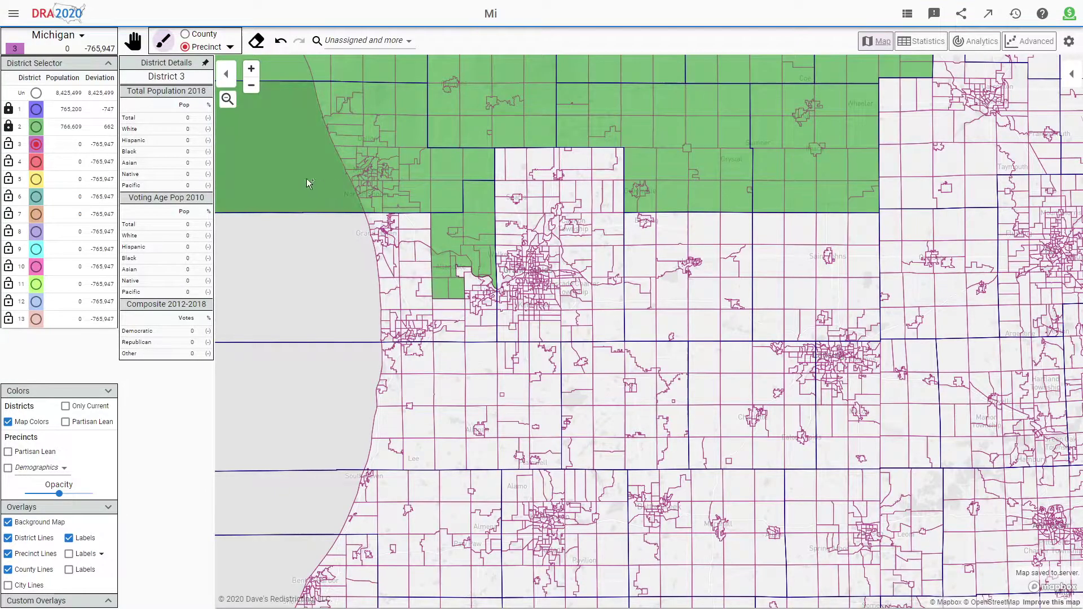
scroll(311, 237, up, 2)
drag(393, 265, 413, 210)
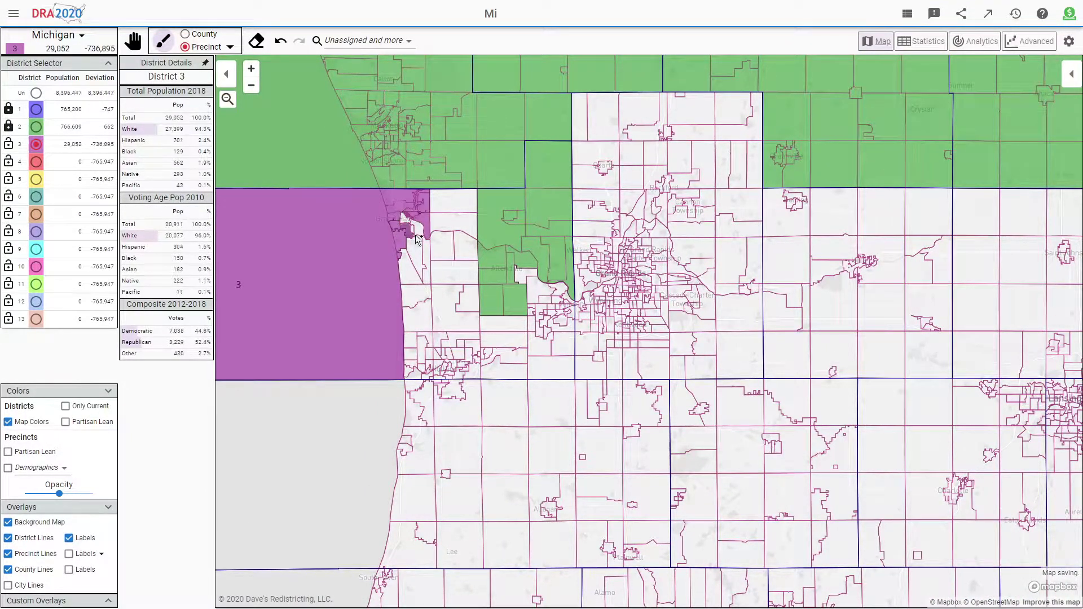
drag(411, 254, 436, 378)
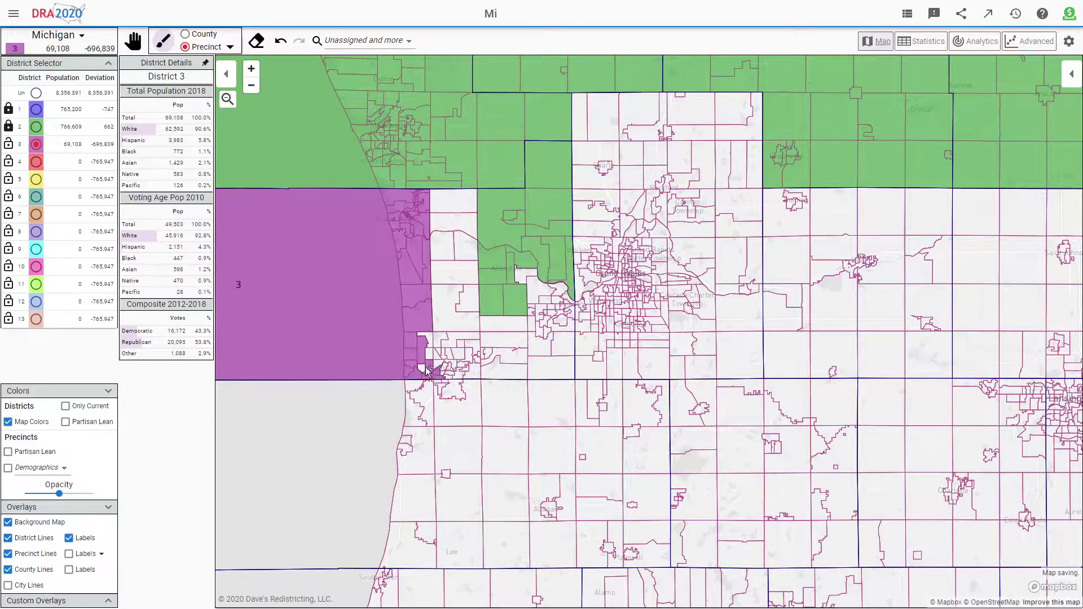
mouse_move(438, 355)
mouse_down()
mouse_move(460, 362)
mouse_move(457, 382)
mouse_move(471, 366)
mouse_move(462, 345)
mouse_up()
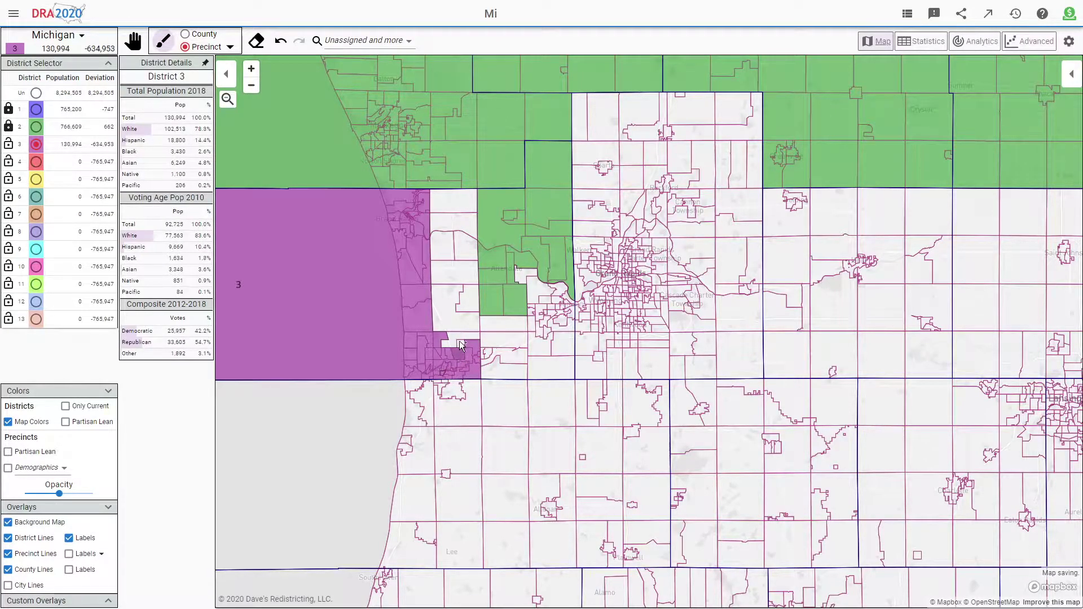
mouse_move(458, 293)
mouse_down()
mouse_move(445, 242)
mouse_move(463, 228)
mouse_up()
Assign the rest of the lakeshore county and the whole Grand Rapids county to District 3, working by county.
scroll(471, 246, down, 5)
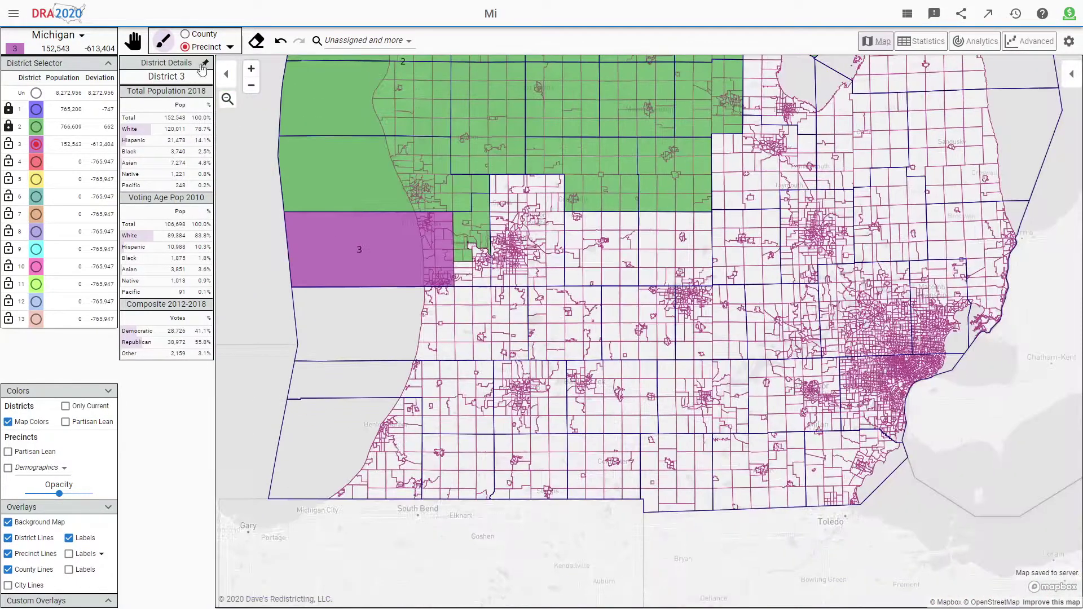
click(194, 35)
click(437, 249)
click(508, 277)
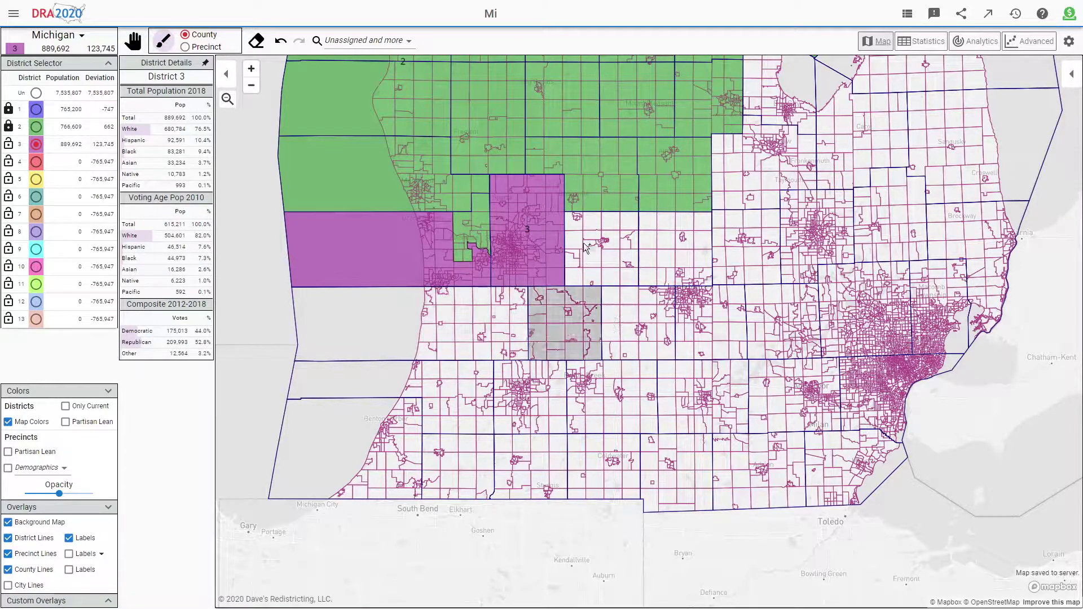
Unassign District 3's precincts around Lowell along the southeastern edge of the Grand Rapids county, working by precinct.
scroll(548, 198, up, 3)
click(257, 41)
click(185, 46)
scroll(550, 243, up, 2)
click(546, 382)
click(548, 339)
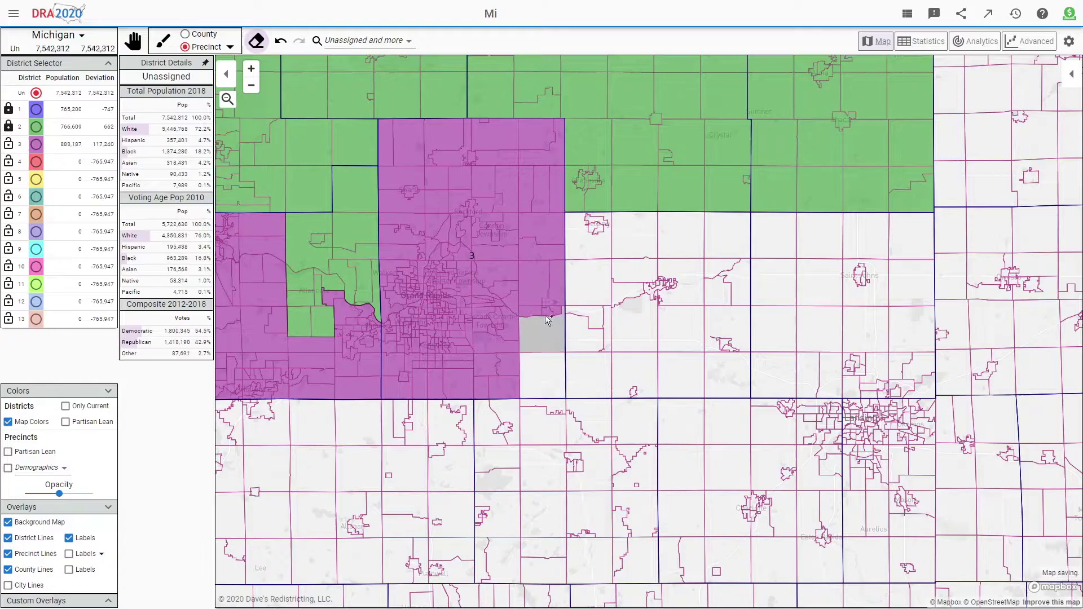
click(550, 308)
click(539, 285)
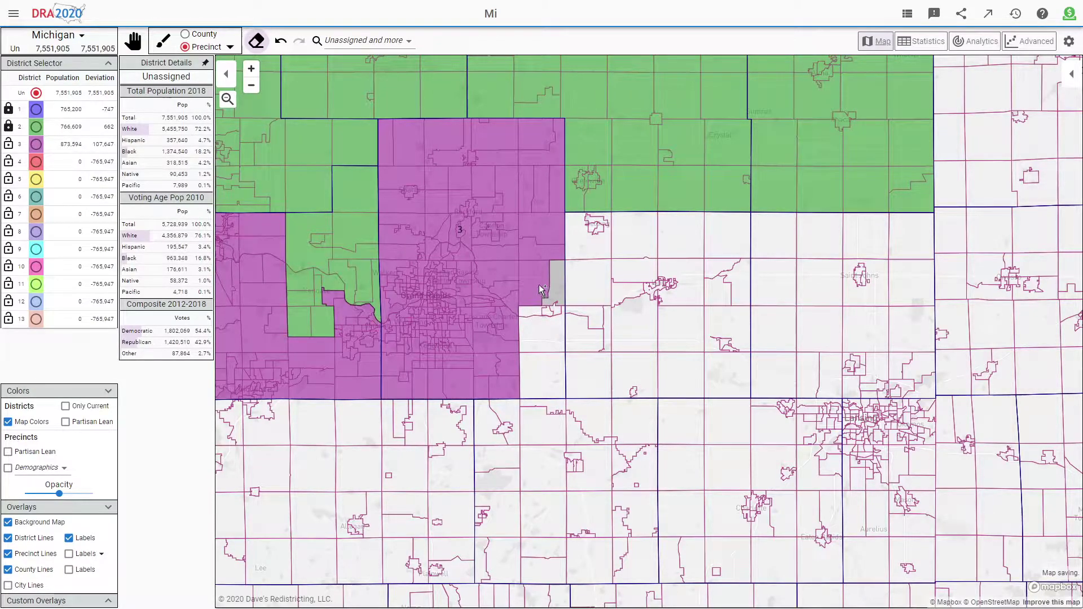
Unassign District 3's precincts northeast of Grand Rapids, from the county's eastern edge to Cannon Township.
click(541, 217)
click(542, 195)
click(554, 193)
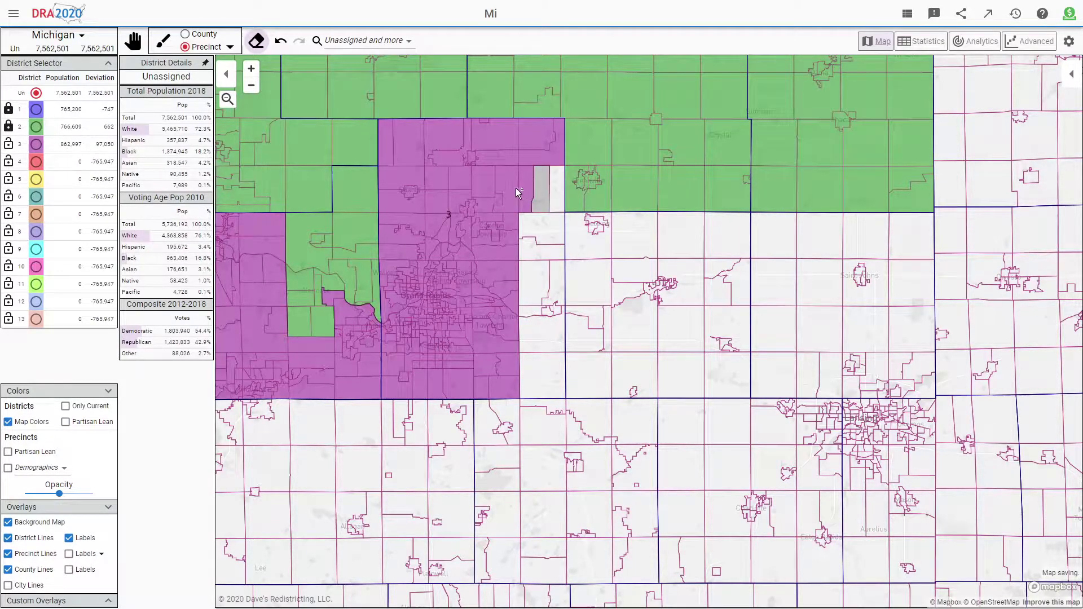
click(489, 215)
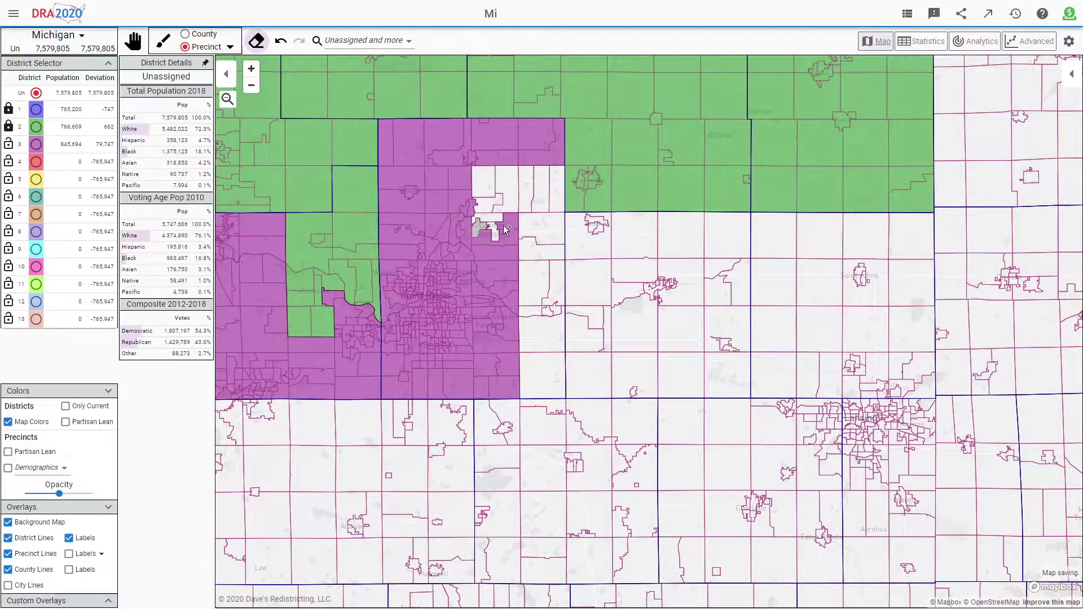
click(502, 229)
Unassign District 3's precincts east of Grand Rapids around Ada Township and north of the airport.
scroll(480, 243, up, 3)
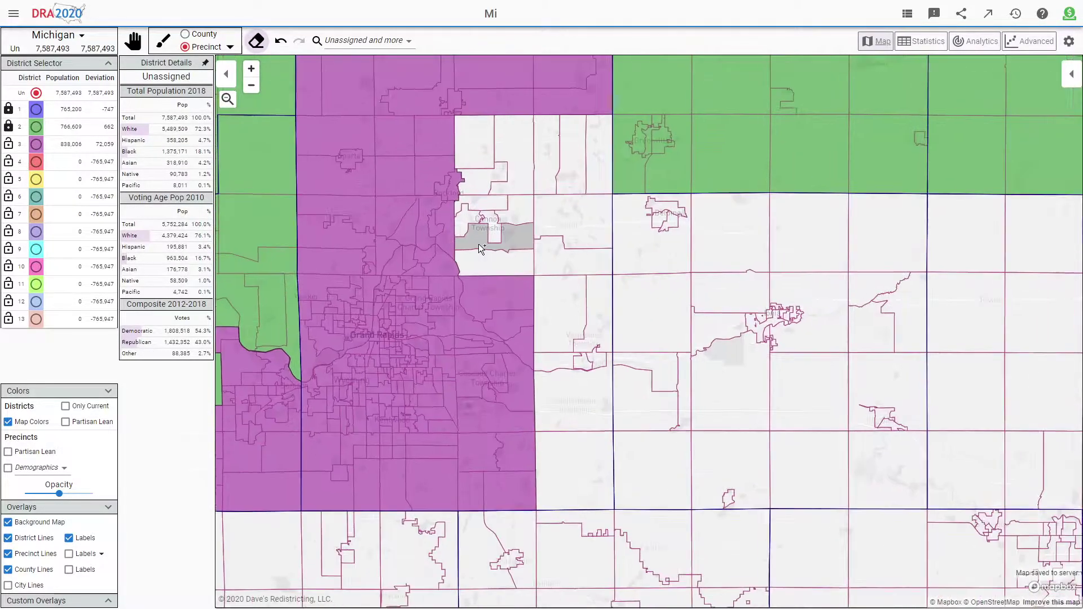
scroll(479, 242, down, 4)
scroll(479, 284, up, 2)
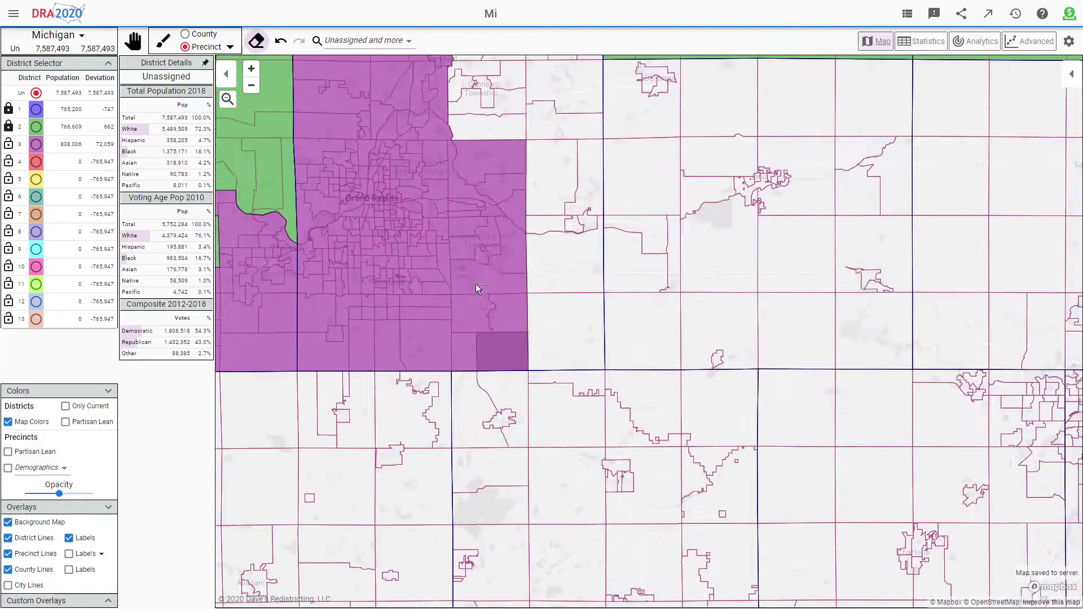
click(484, 153)
click(497, 233)
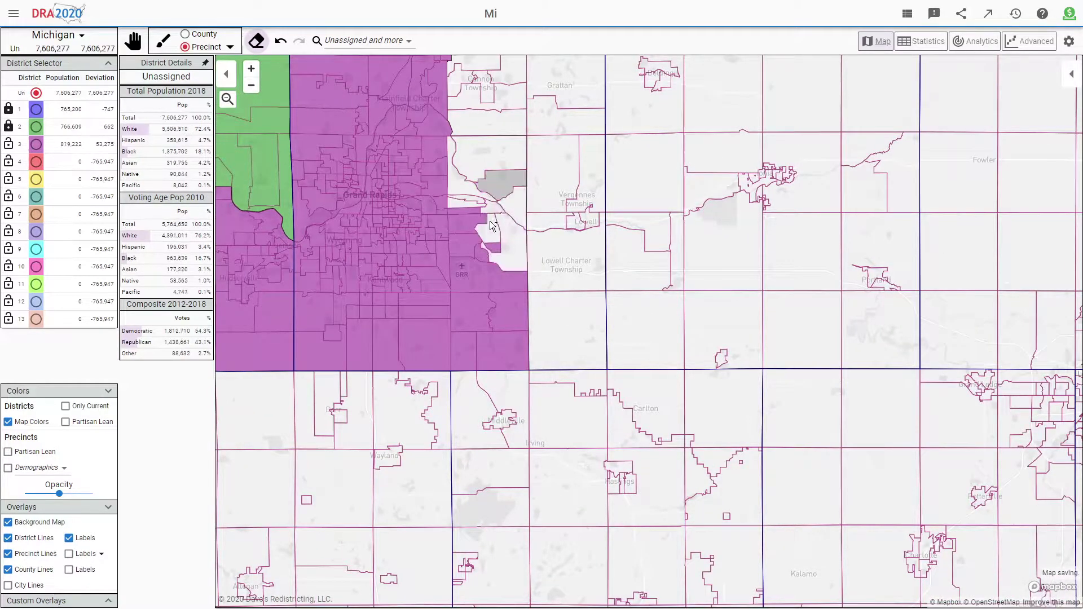
drag(499, 244, 491, 232)
click(467, 208)
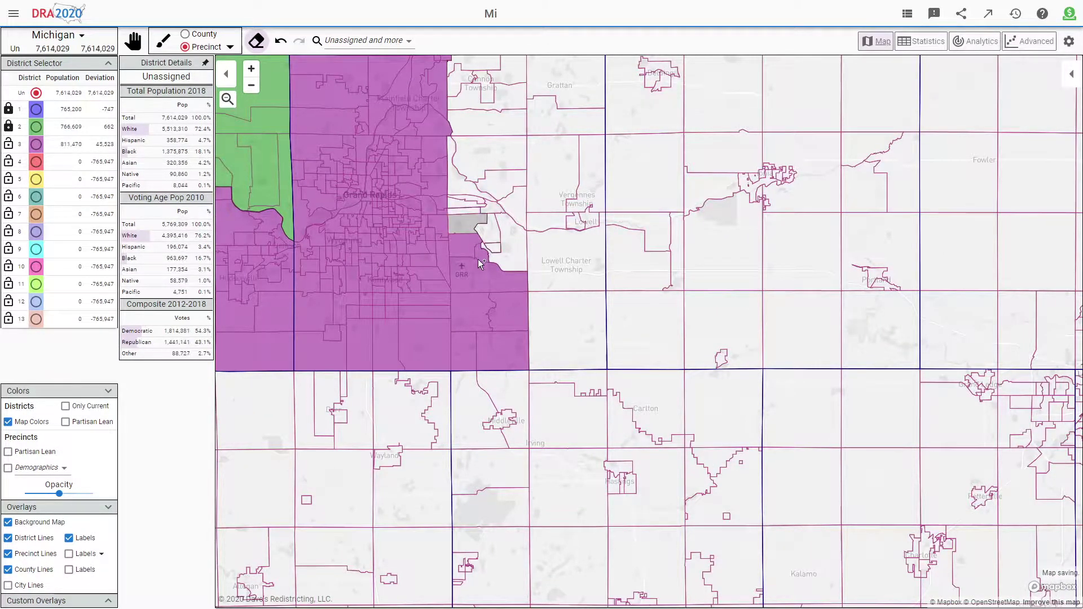
Unassign District 3's precincts in the county's southern part, from the airport area west to the precincts south of Grand Rapids.
click(520, 329)
click(506, 335)
click(467, 318)
click(436, 305)
click(410, 326)
click(466, 357)
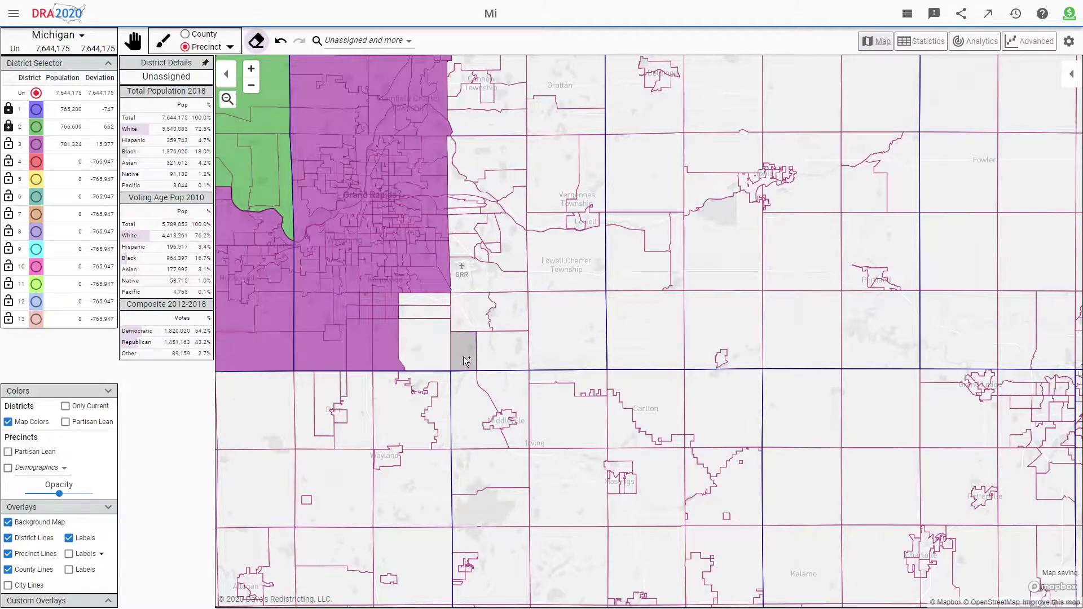
click(384, 300)
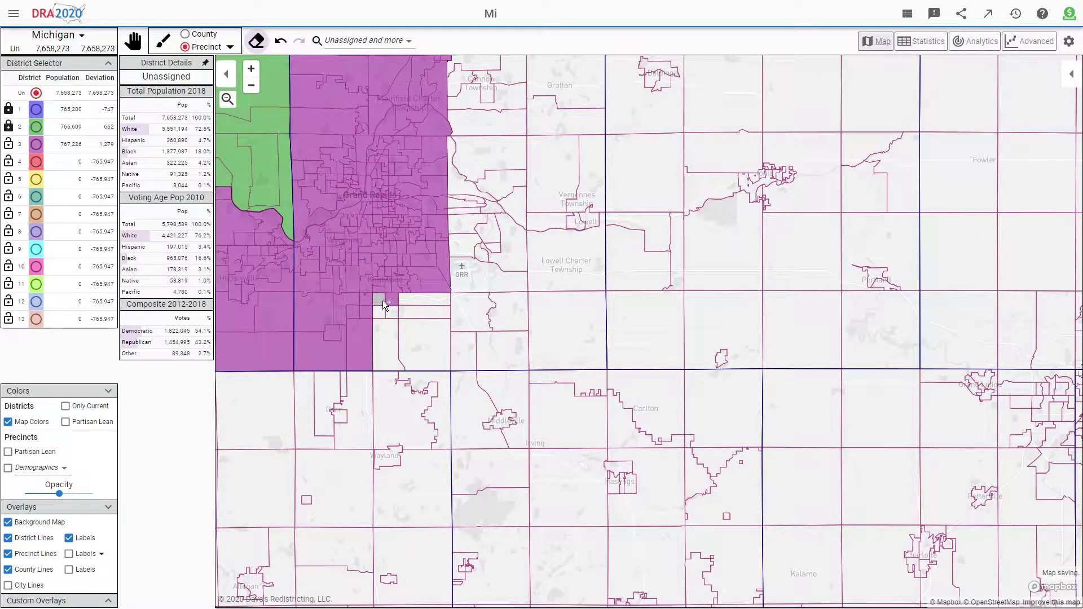
Return the small precinct at District 3's southeastern notch, unassign the one just southwest of the airport, and lock District 3.
click(82, 148)
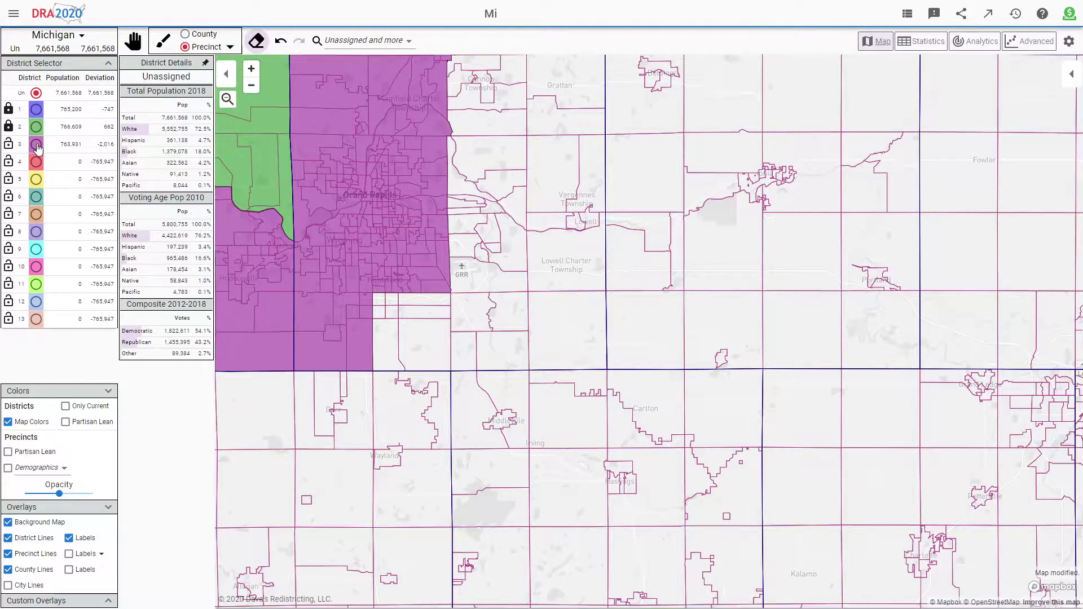
click(377, 297)
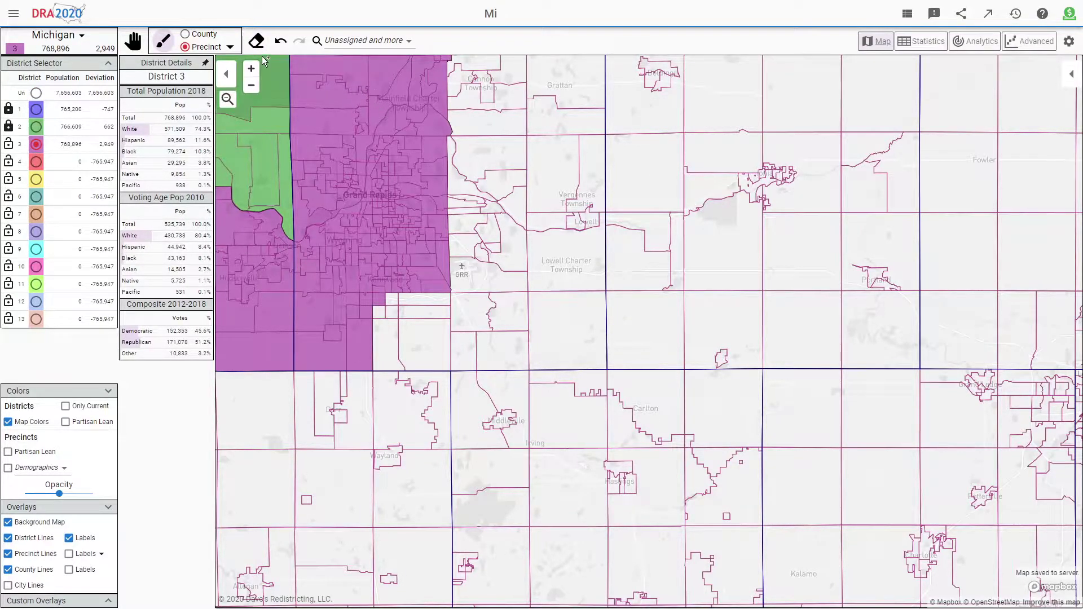
click(256, 41)
click(445, 292)
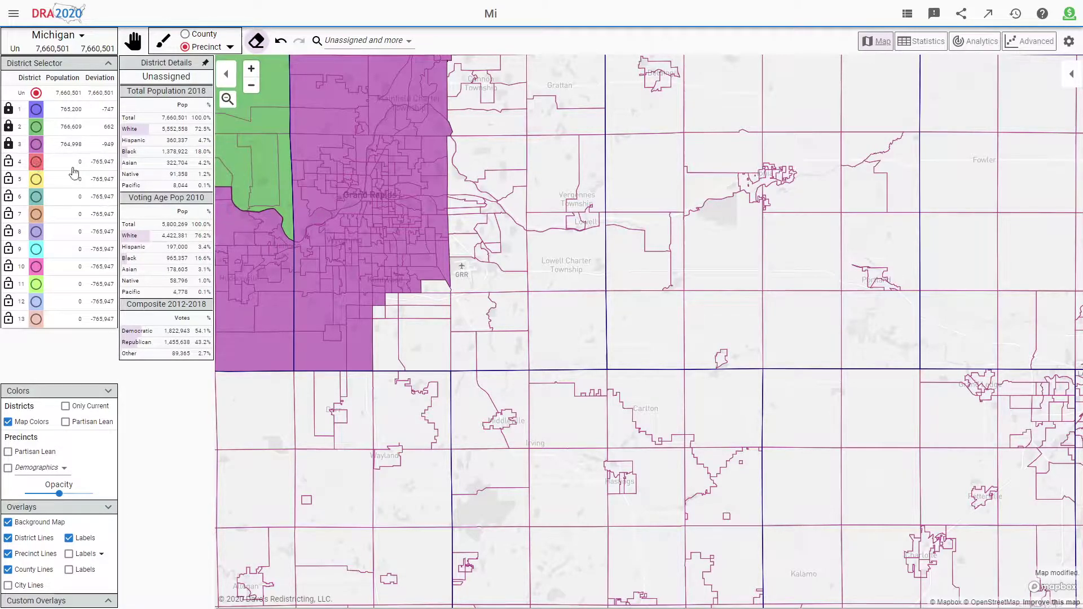
Make District 4 current and assign it by county the remainder around Grand Rapids and the southwestern counties down to the state line.
click(53, 165)
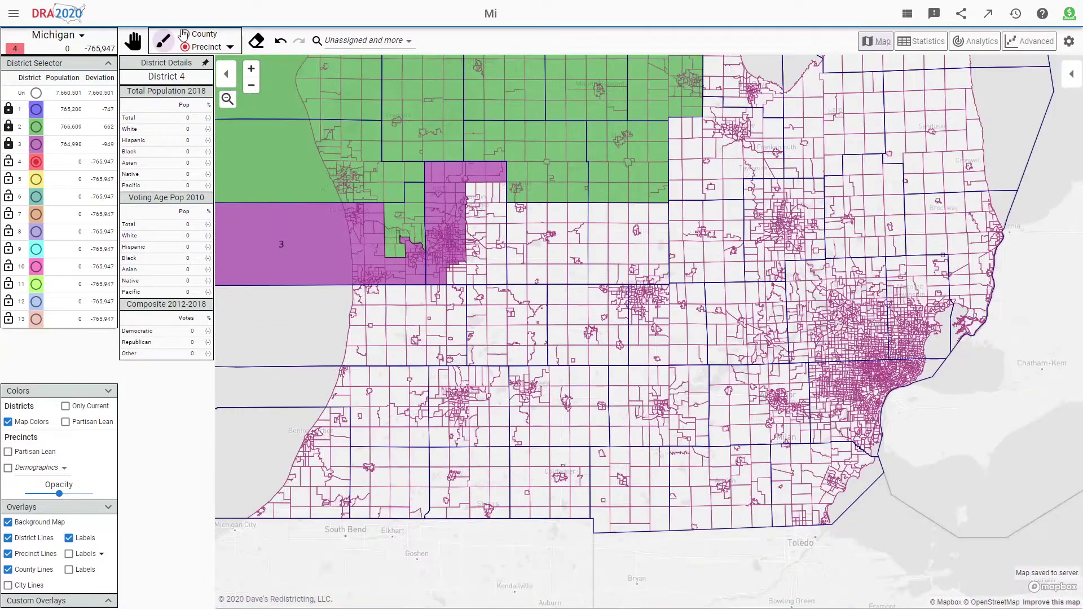
click(185, 35)
click(474, 249)
click(508, 325)
click(387, 326)
click(404, 388)
click(320, 460)
click(367, 475)
click(467, 492)
click(470, 422)
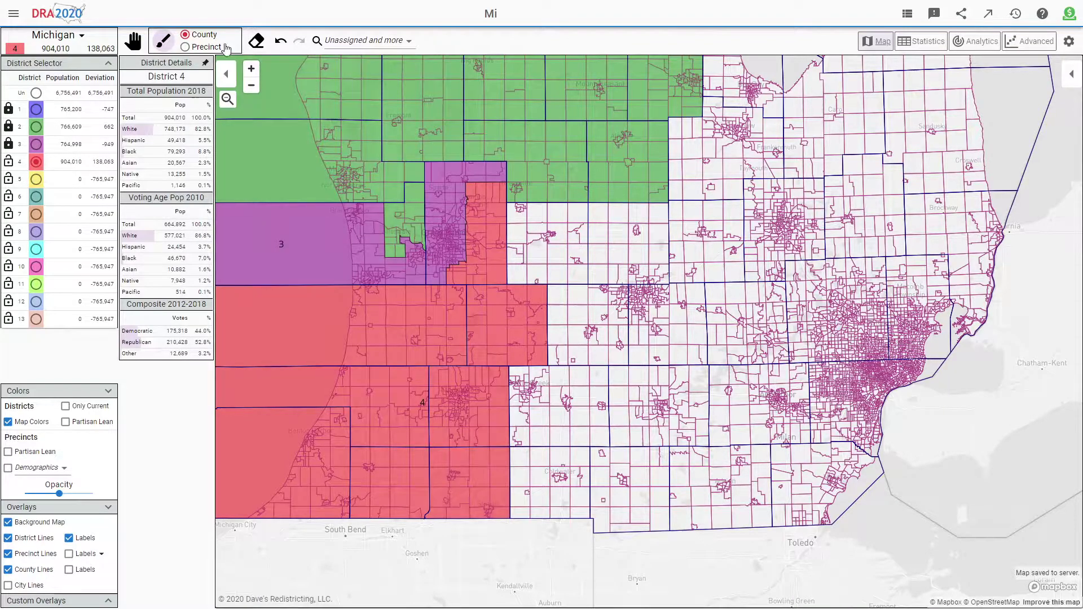
Unassign from District 4 the two border counties east of the southwestern corner county and the county southeast of Grand Rapids.
key(e)
click(463, 496)
click(398, 490)
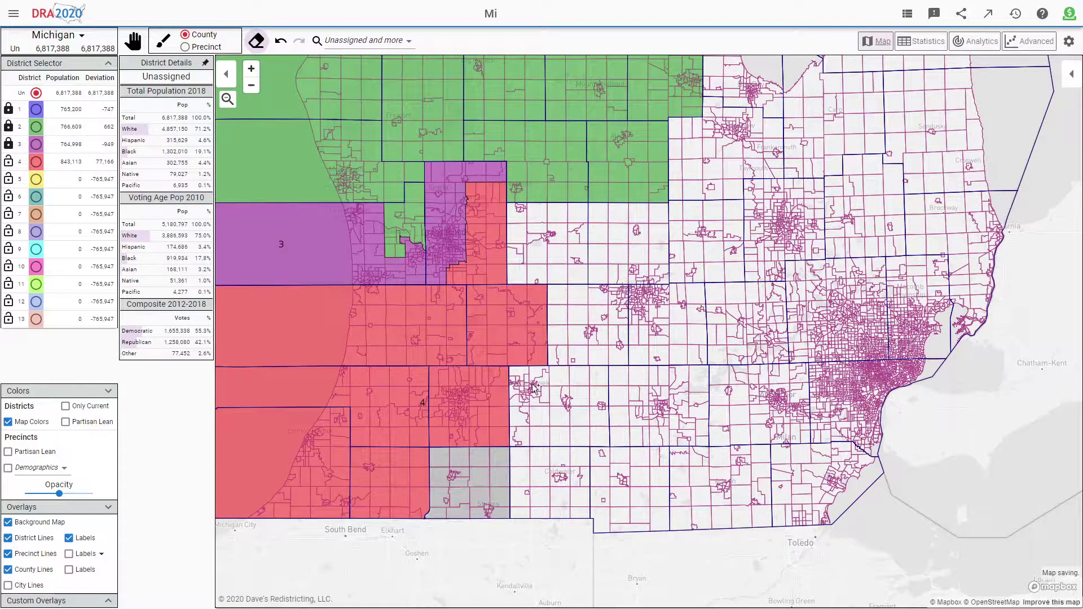
click(487, 326)
Reassign the border county just northeast of South Bend to District 4.
click(36, 162)
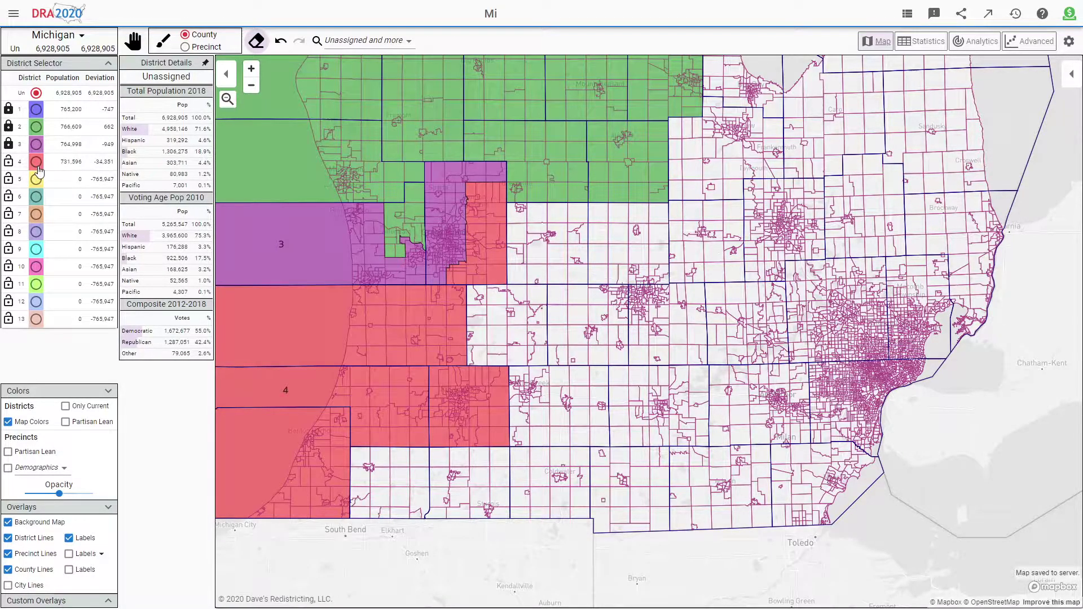
click(385, 508)
Unassign from District 4, by precinct, the eastern edge of the Kalamazoo-area county around Galesburg and Climax, and lock District 4.
click(197, 49)
click(256, 40)
scroll(477, 362, up, 3)
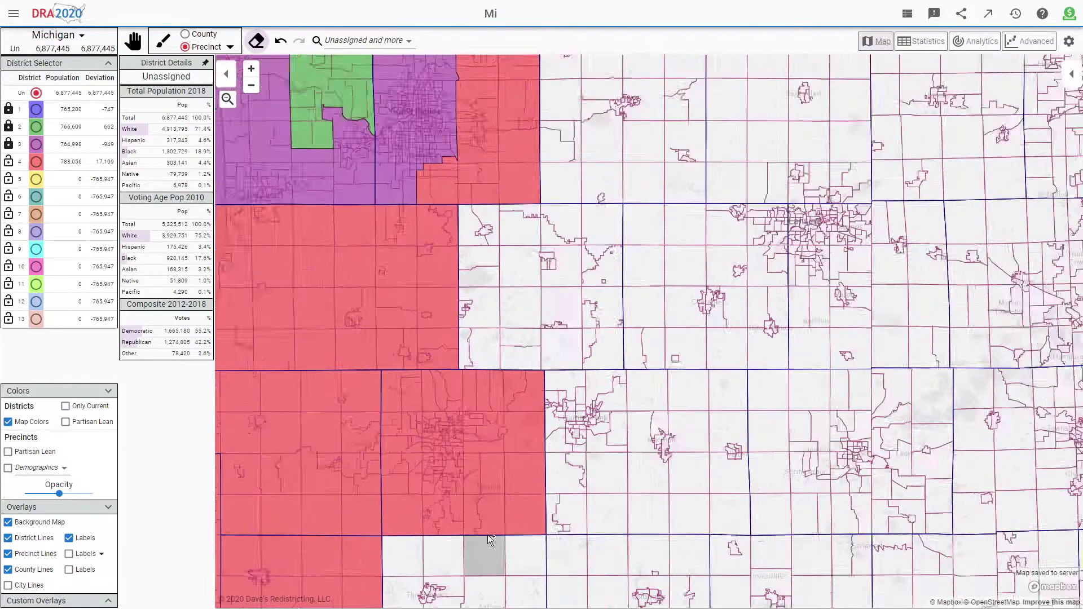
scroll(489, 540, up, 2)
drag(549, 504, 572, 314)
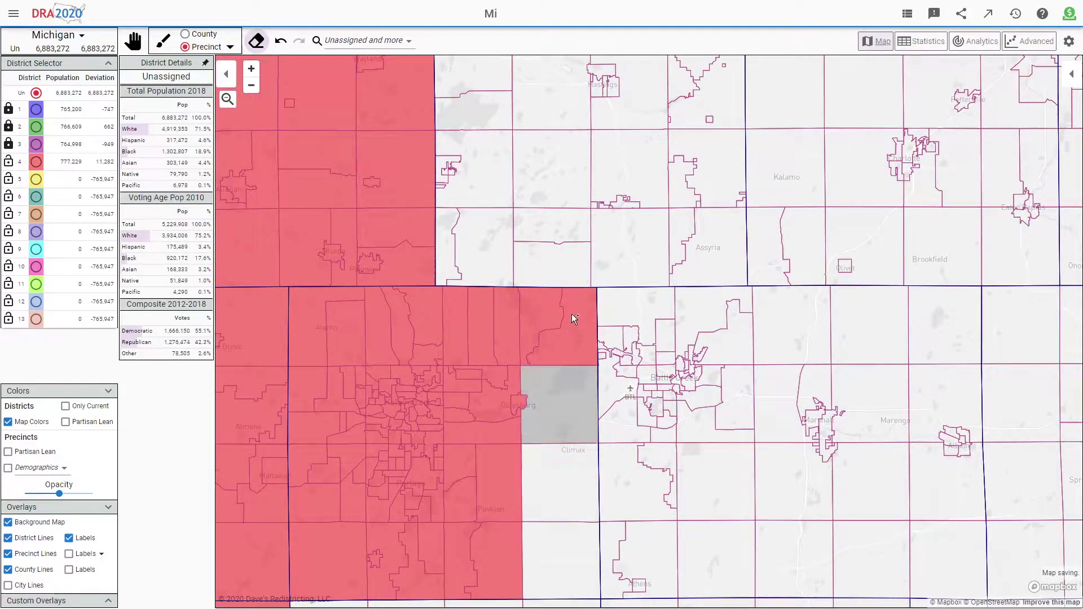
click(541, 302)
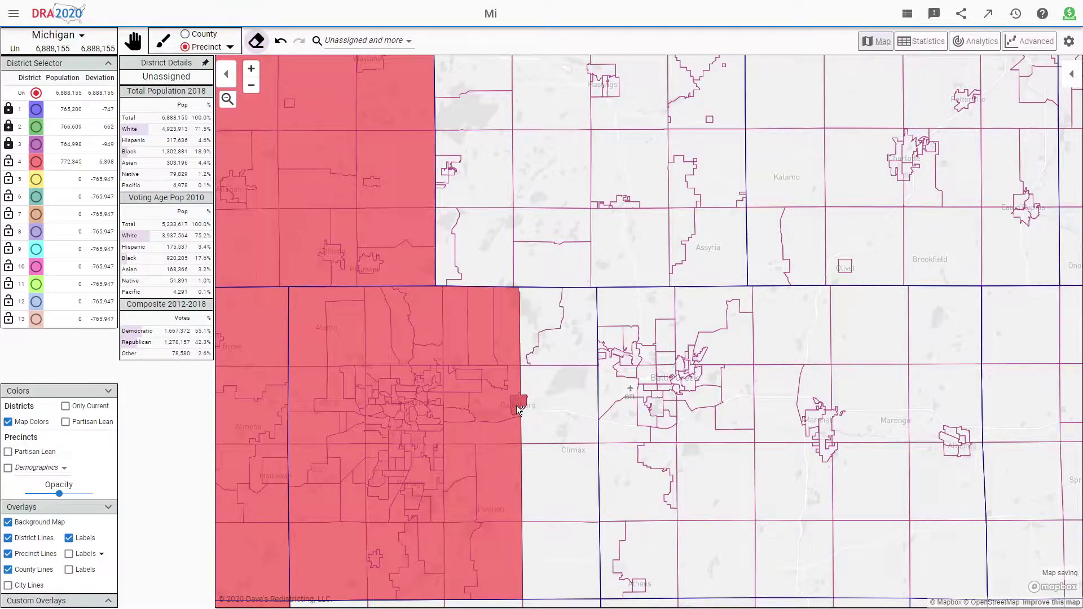
click(505, 432)
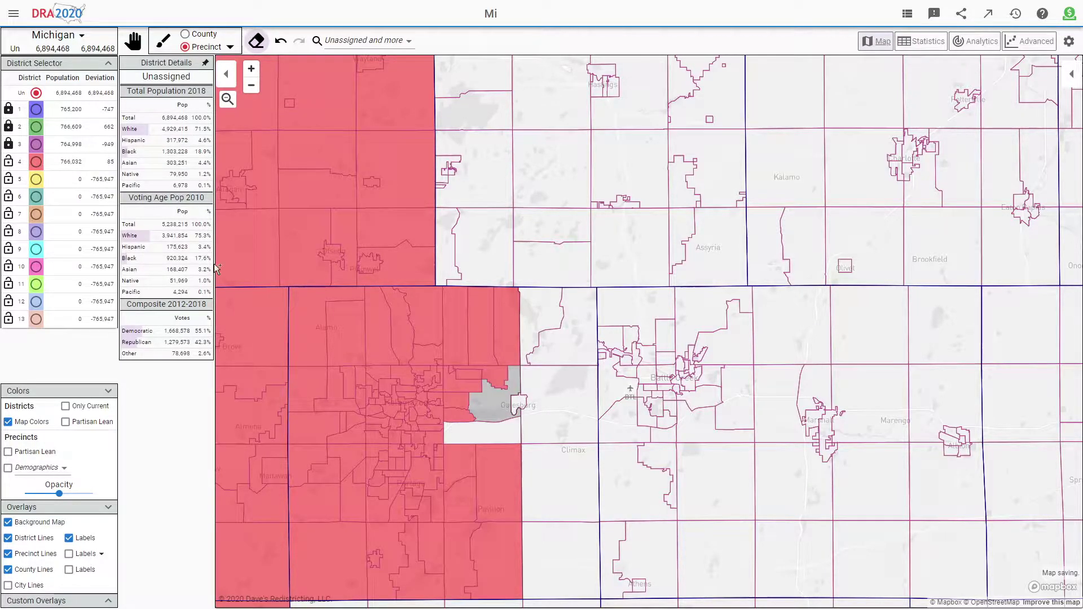
click(8, 161)
Make District 5 current and assign it by county the counties north, west and south of Lansing down to the state line.
click(36, 179)
scroll(386, 236, down, 2)
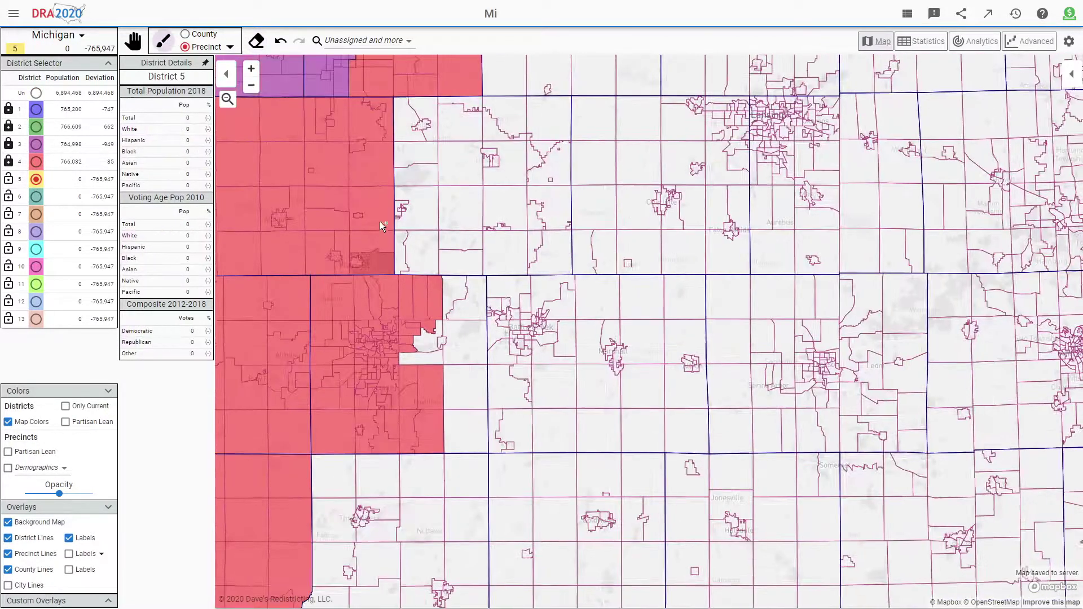
scroll(386, 236, down, 3)
click(185, 35)
scroll(395, 327, up, 1)
mouse_move(387, 326)
mouse_down()
mouse_move(389, 361)
mouse_move(434, 324)
mouse_move(413, 274)
mouse_move(454, 261)
mouse_move(425, 211)
mouse_move(471, 218)
mouse_move(487, 327)
mouse_move(474, 367)
mouse_up()
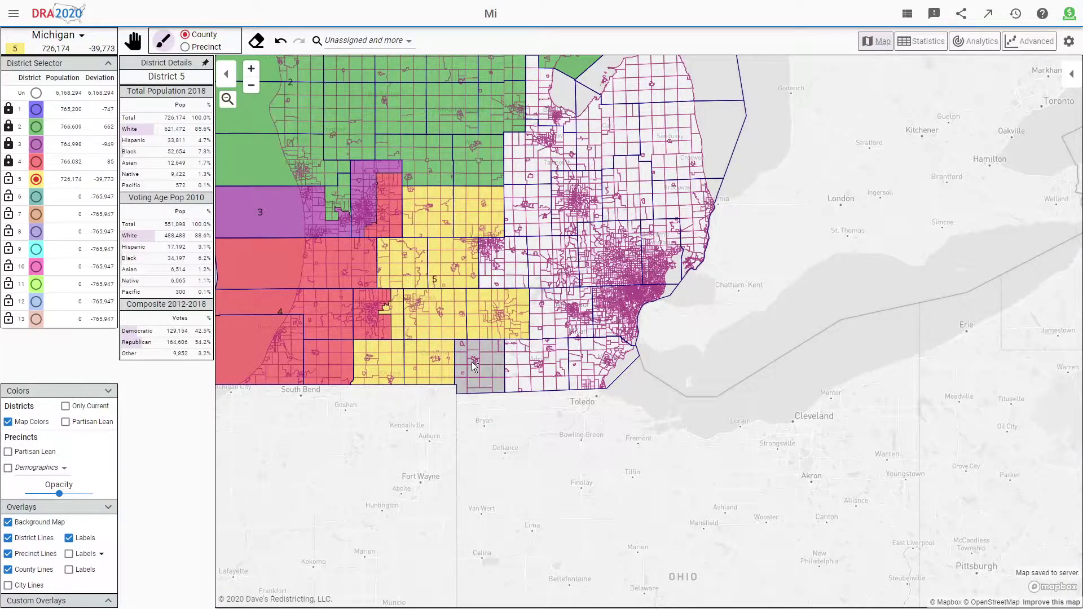
Unassign from District 5 the precincts in the southeastern corner of the county just north of Lansing.
click(185, 47)
click(256, 43)
scroll(486, 257, up, 5)
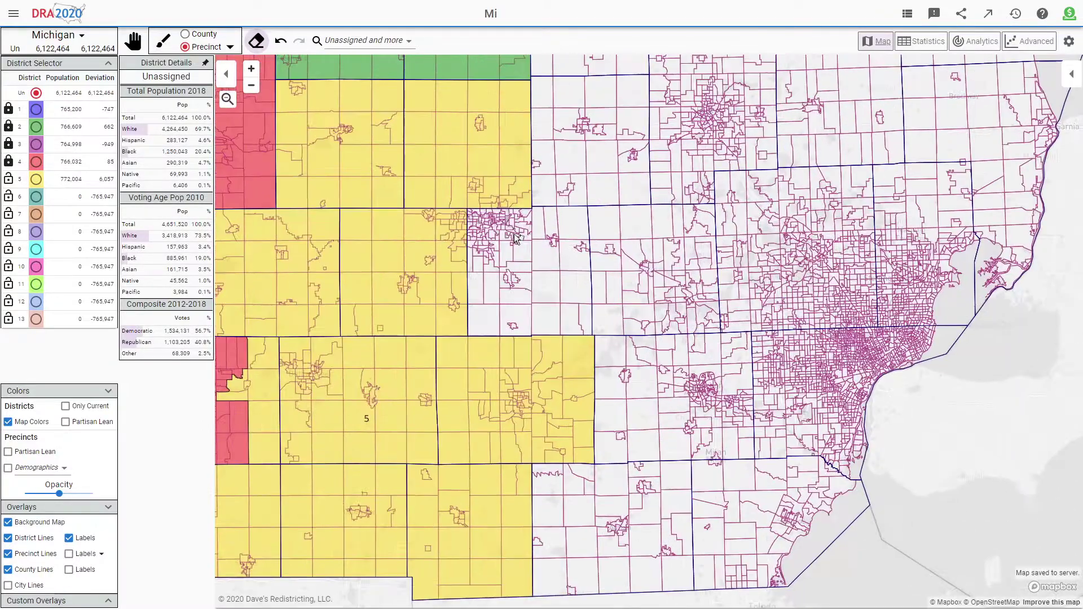
scroll(509, 226, up, 5)
click(647, 244)
click(676, 306)
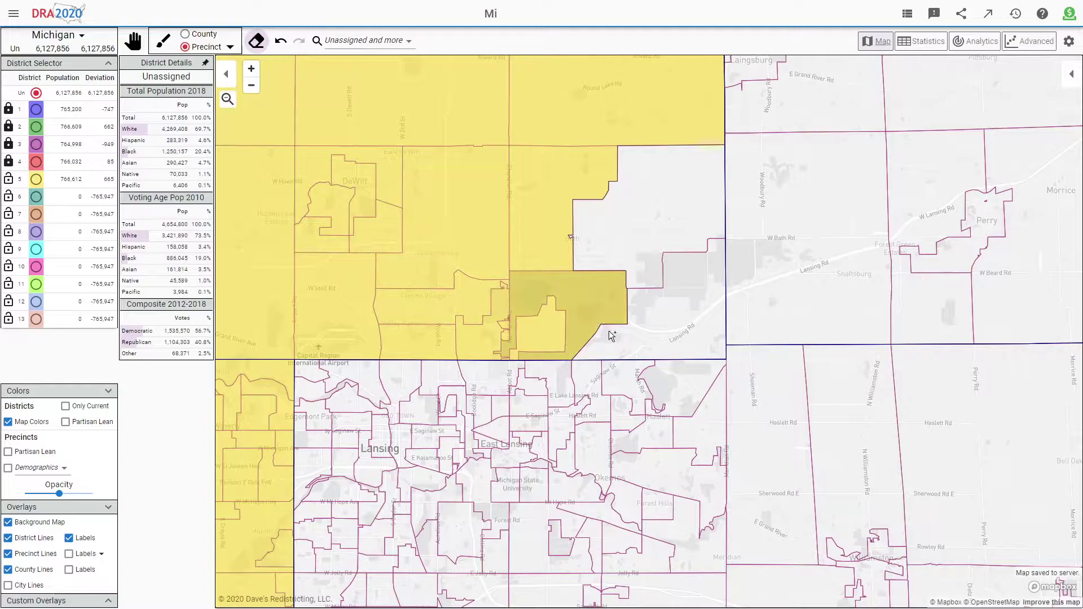
Try removing the precinct east of DeWitt from District 5, and assign it back to the district.
click(549, 214)
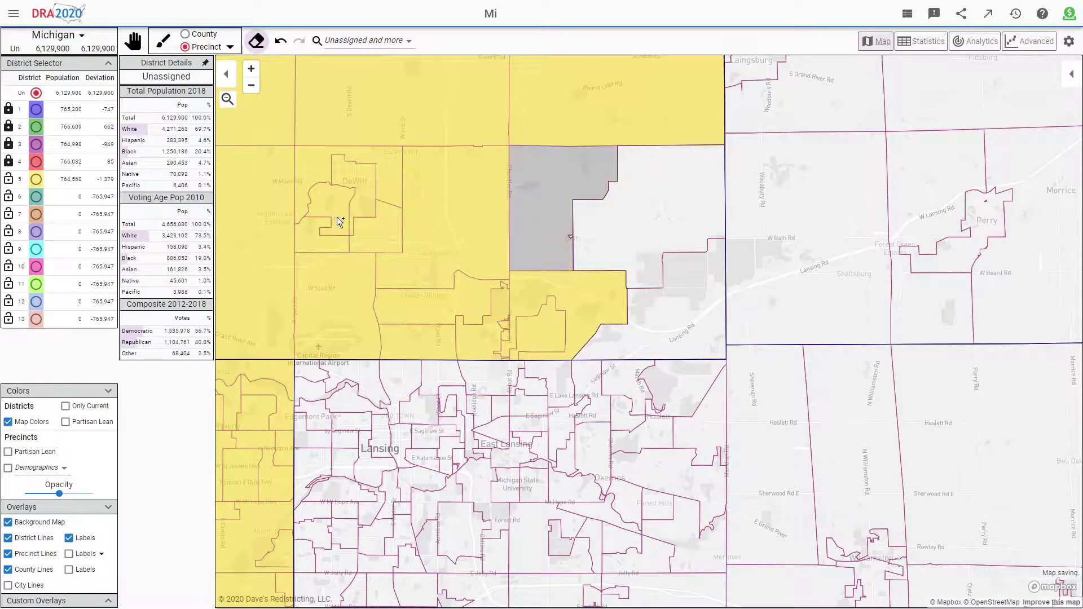
click(36, 179)
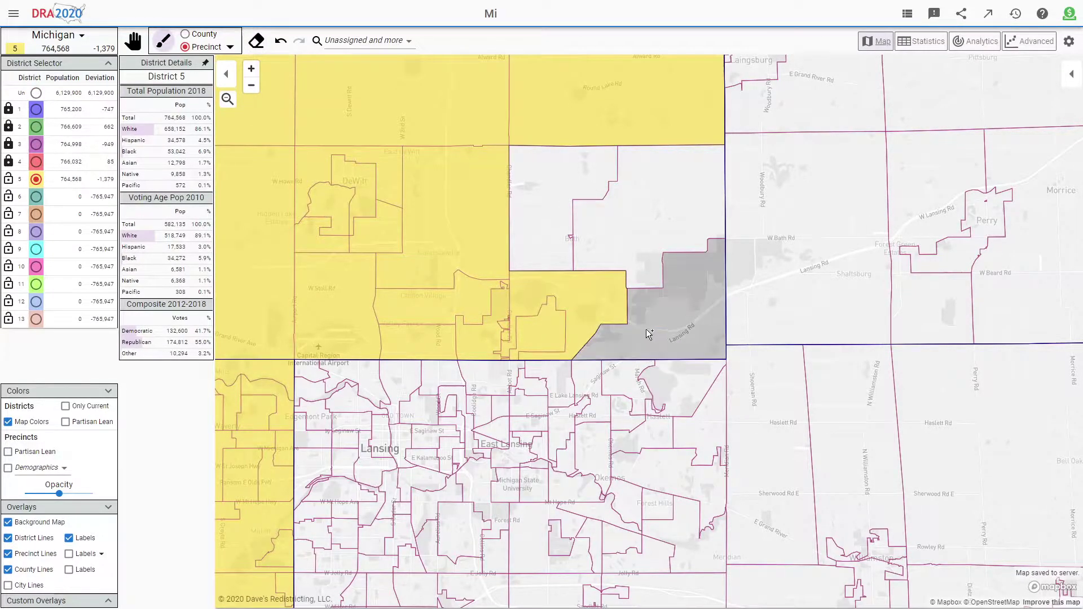
click(568, 187)
click(255, 42)
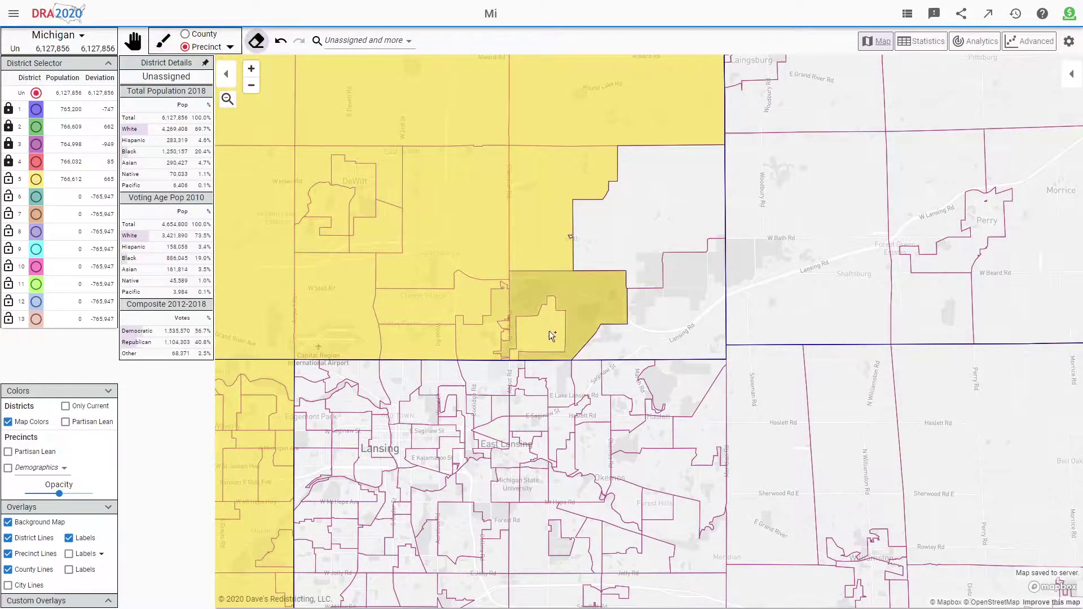
Lock District 5 and assign to District 6 the Lansing county, the unassigned corner northeast of it, and the counties east and southeast.
click(9, 179)
click(36, 196)
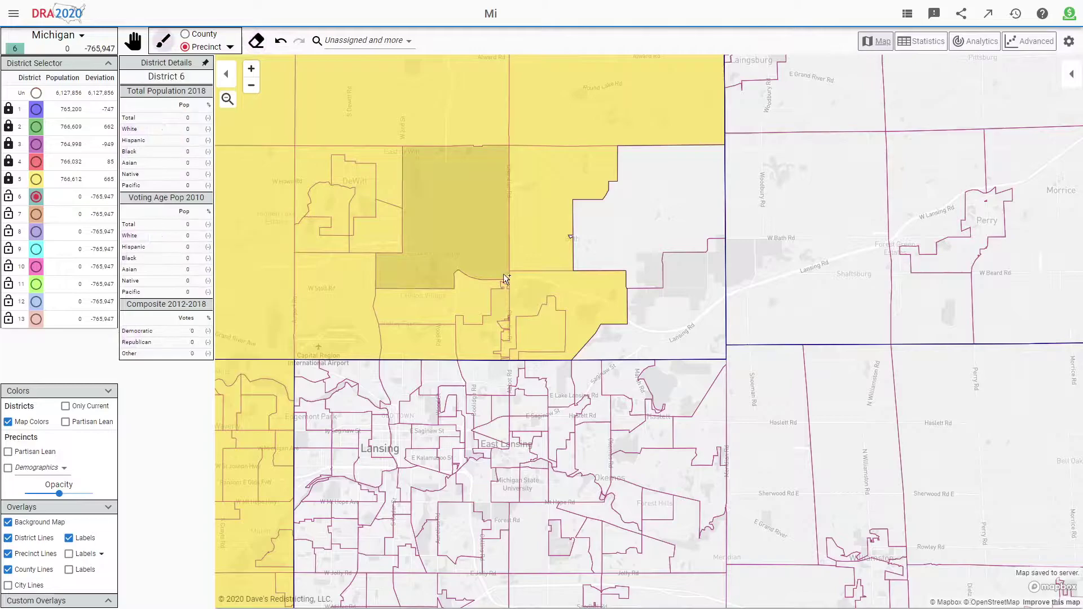
scroll(519, 284, down, 5)
scroll(652, 428, up, 2)
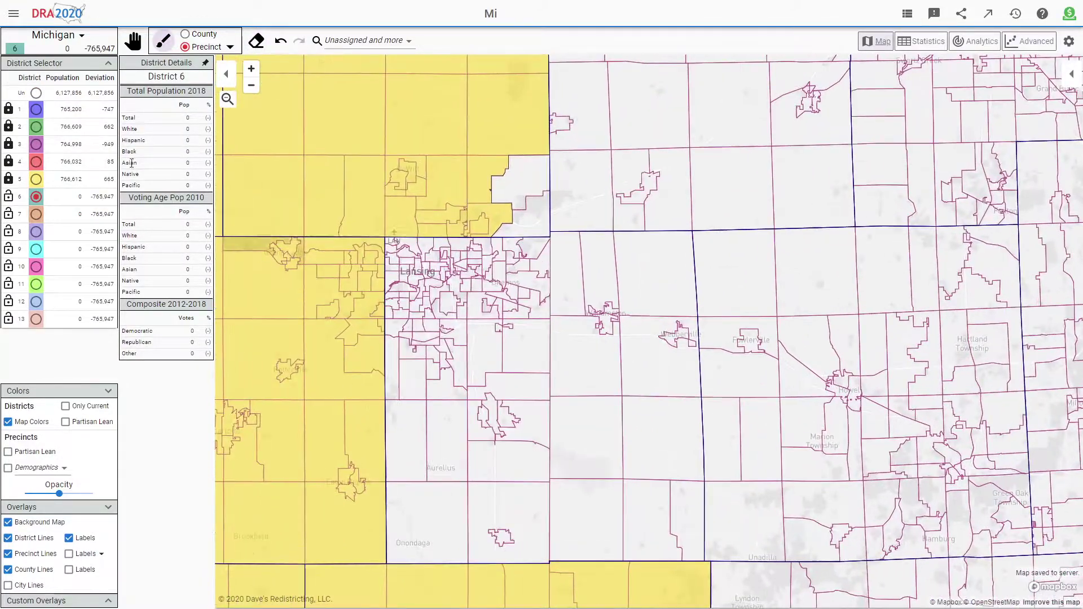
click(185, 34)
click(565, 248)
click(514, 189)
scroll(519, 249, down, 4)
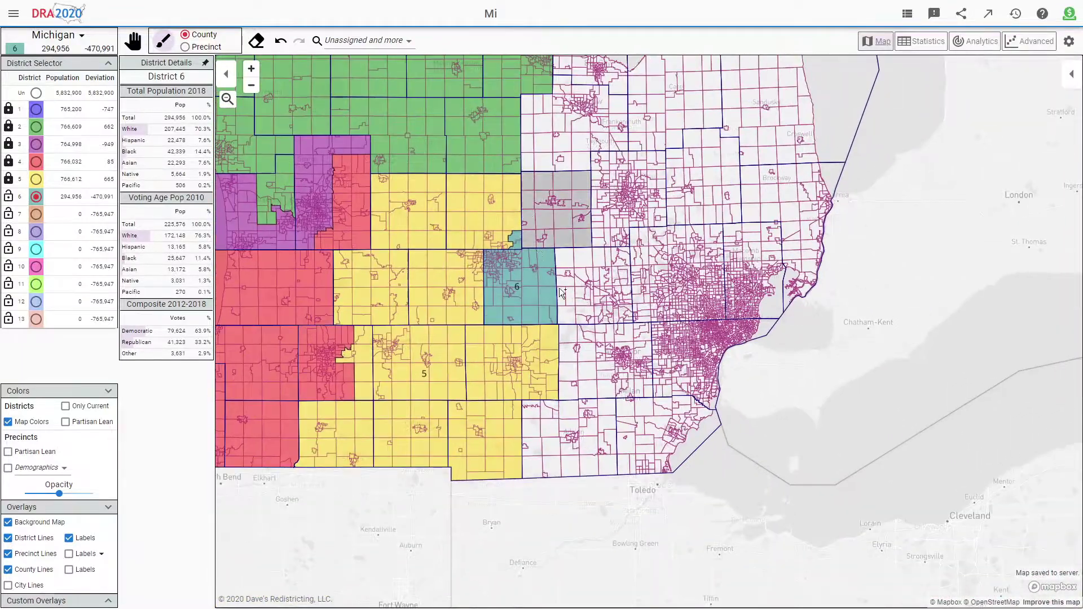
click(578, 290)
click(590, 364)
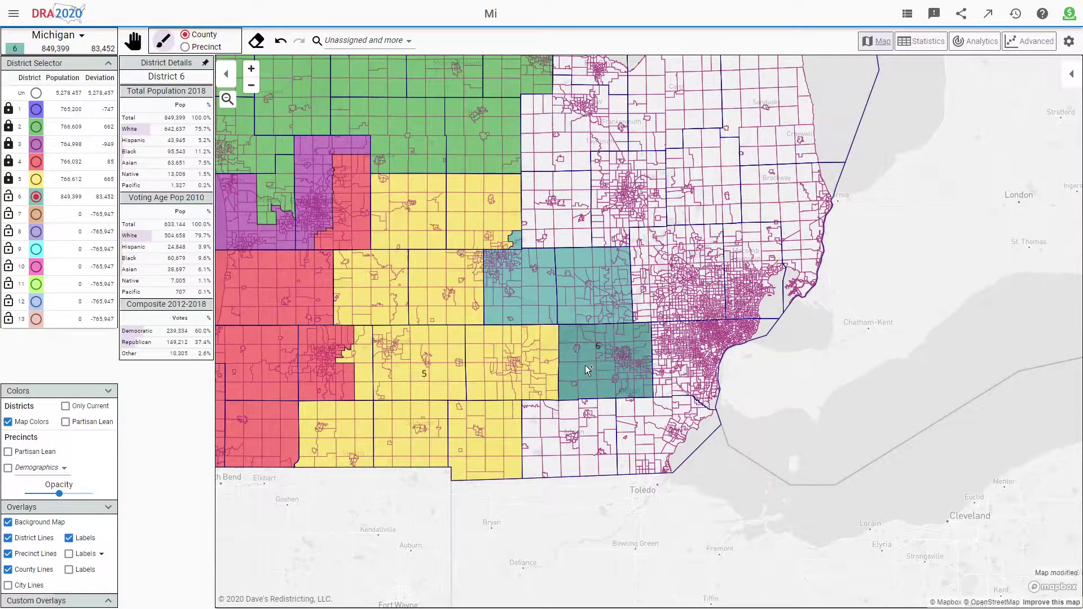
Unassign from District 6, by precinct, the eastern part of its northeastern county around Hartland Township and Brighton.
scroll(643, 287, up, 2)
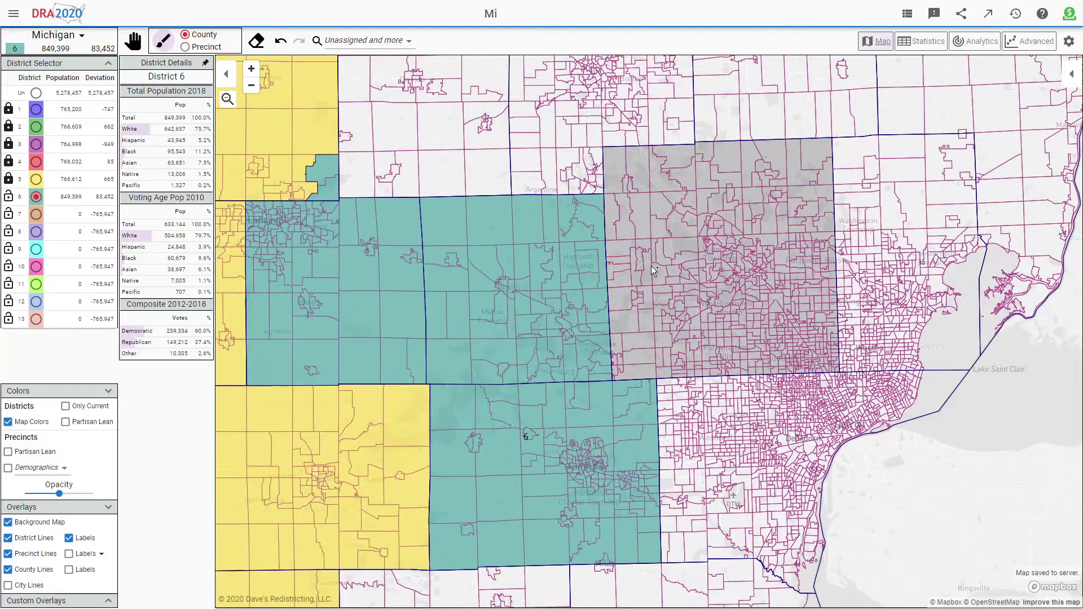
scroll(651, 266, up, 2)
click(185, 46)
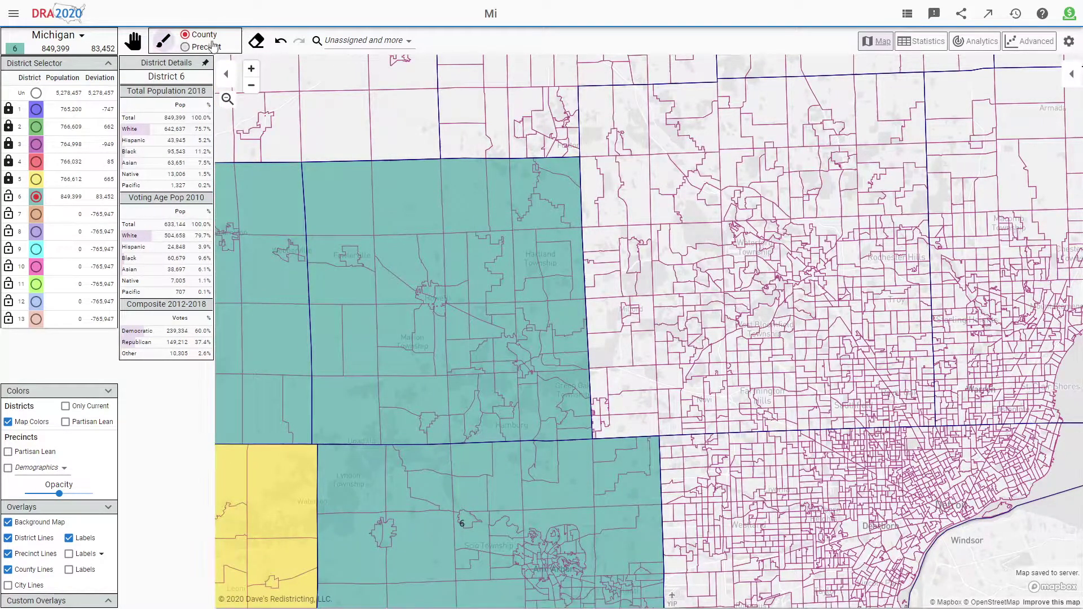
click(256, 40)
scroll(489, 206, up, 1)
mouse_move(488, 206)
mouse_down()
mouse_move(596, 183)
mouse_move(510, 199)
mouse_move(569, 161)
mouse_move(536, 194)
mouse_move(537, 306)
mouse_move(575, 316)
mouse_move(580, 374)
mouse_move(561, 361)
mouse_move(536, 394)
mouse_move(562, 431)
mouse_move(568, 408)
mouse_move(598, 415)
mouse_move(536, 430)
mouse_move(563, 475)
mouse_move(587, 483)
mouse_move(567, 460)
mouse_move(536, 453)
mouse_move(511, 406)
mouse_move(474, 403)
mouse_move(463, 389)
mouse_move(477, 364)
mouse_up()
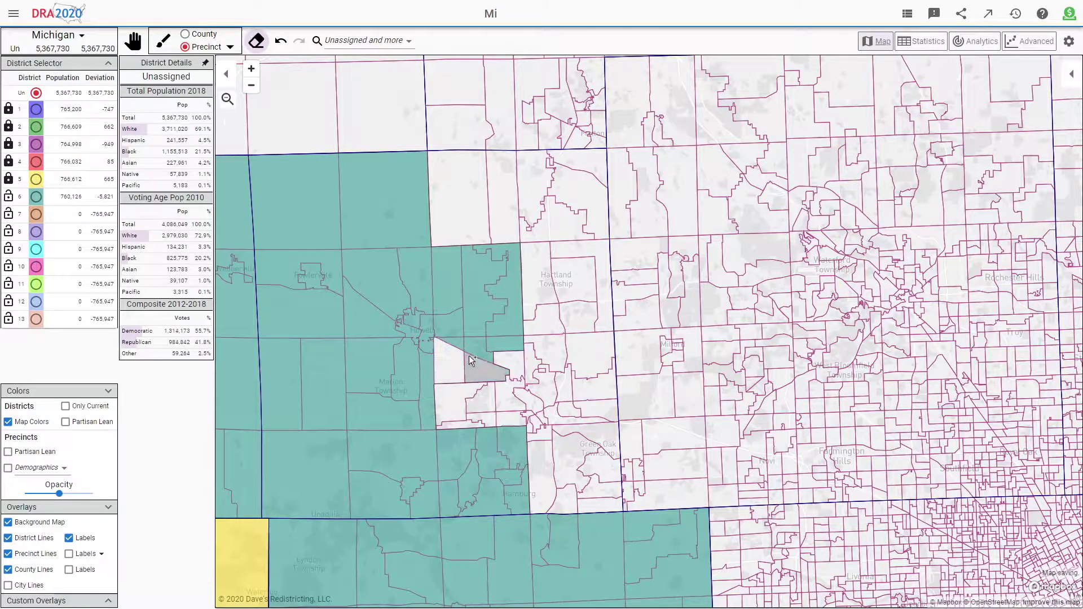
Return several precincts just west of Brighton to District 6 and lock the district.
click(35, 198)
scroll(510, 390, up, 2)
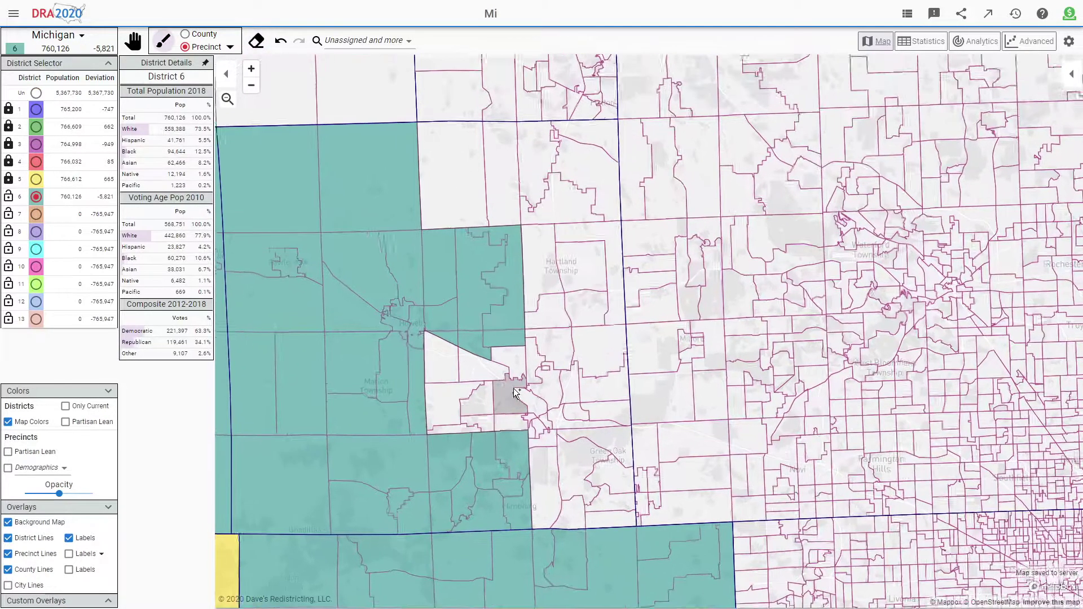
click(462, 401)
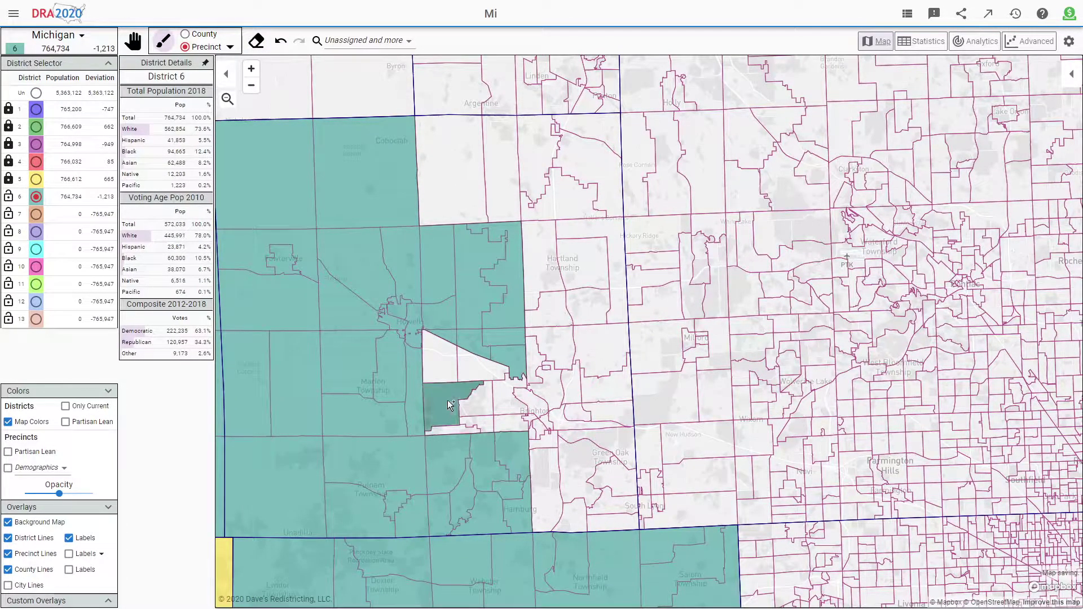
click(462, 427)
click(490, 423)
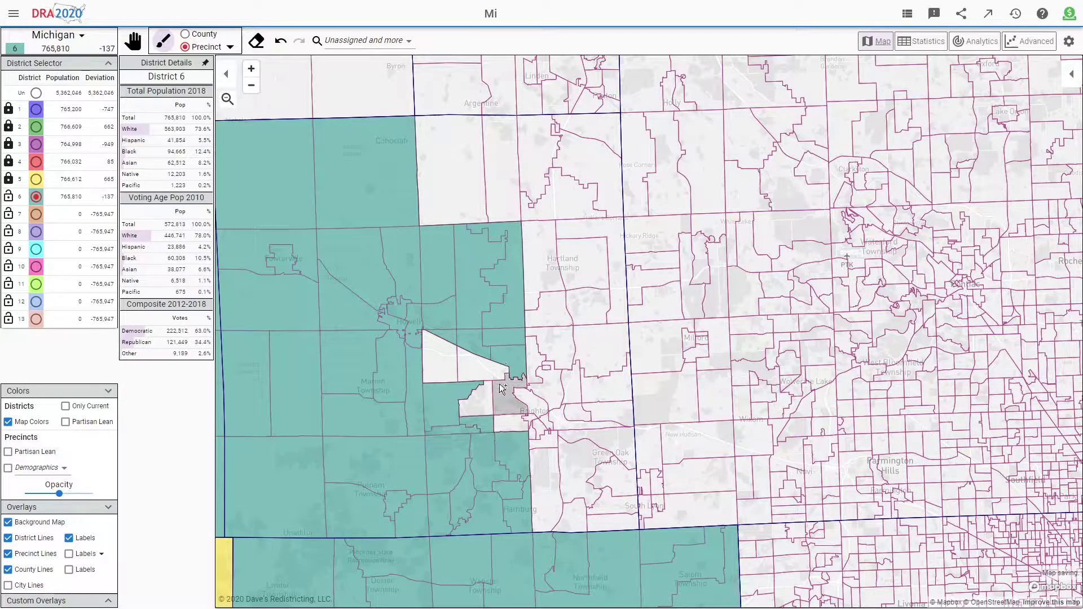
click(9, 196)
Assign District 7 the leftover precincts around Hartland Township and Brighton, and unassign the ones painted across the eastern county line.
click(39, 216)
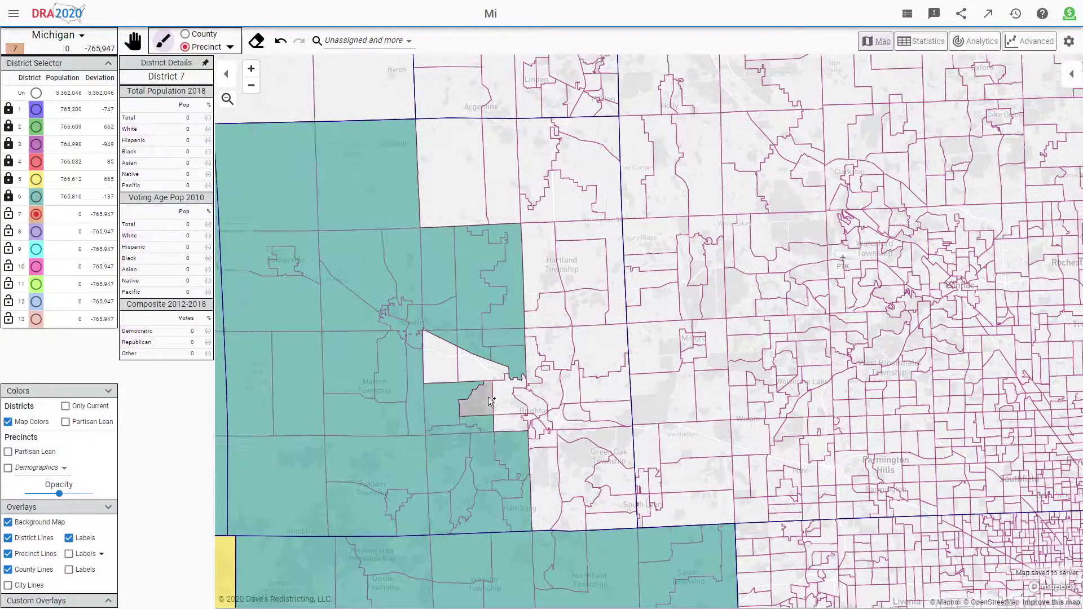
scroll(508, 406, down, 4)
scroll(518, 417, up, 5)
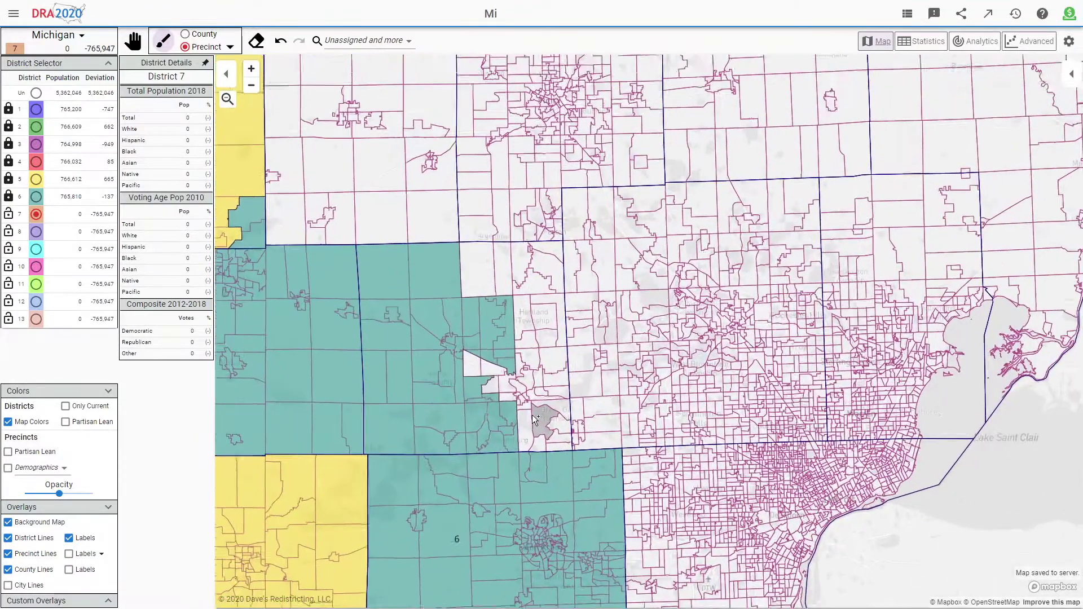
click(567, 405)
mouse_move(567, 405)
mouse_down()
mouse_move(542, 435)
mouse_move(558, 378)
mouse_move(536, 395)
mouse_move(512, 376)
mouse_move(509, 390)
mouse_move(469, 376)
mouse_move(452, 337)
mouse_move(564, 353)
mouse_move(550, 364)
mouse_move(519, 325)
mouse_move(554, 303)
mouse_move(545, 259)
mouse_move(516, 248)
mouse_move(550, 192)
mouse_move(517, 233)
mouse_move(439, 208)
mouse_up()
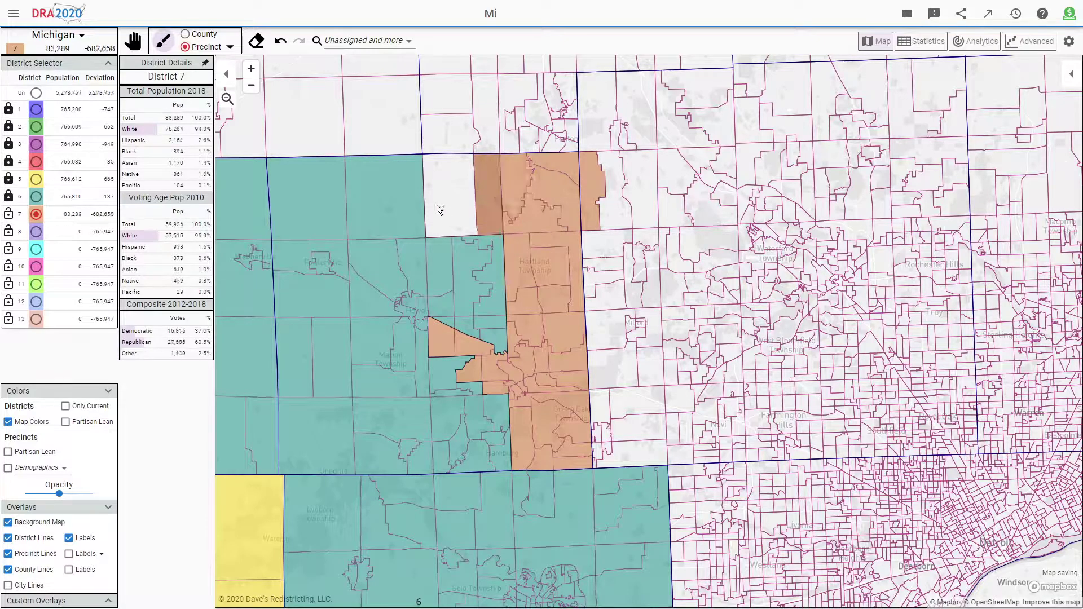
click(256, 41)
click(590, 178)
scroll(534, 307, down, 6)
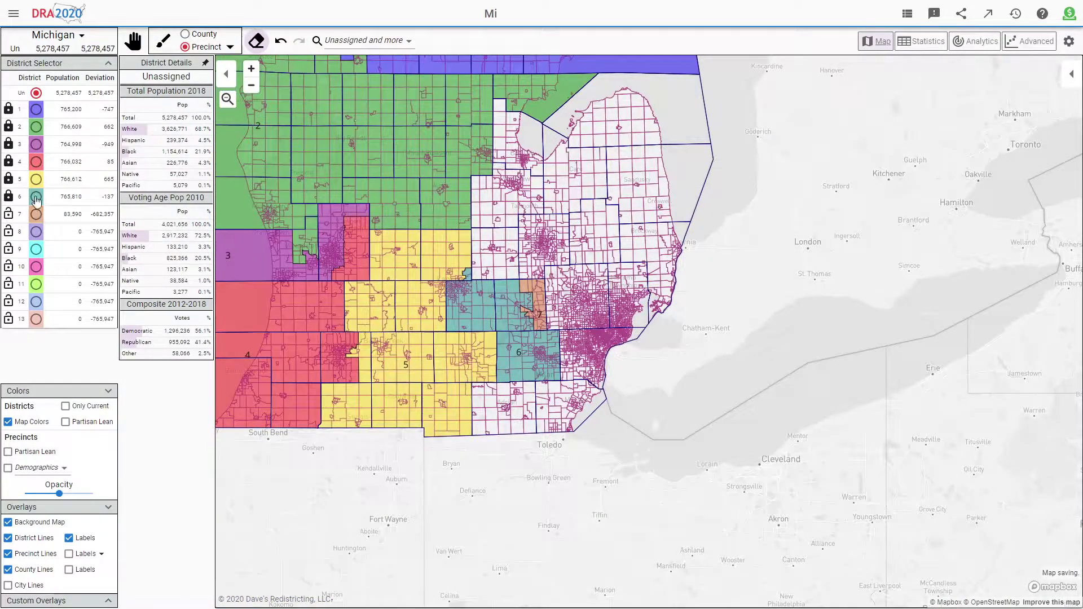
Extend District 7 by county through Flint and the county west of it, northward to the two counties at the bay.
click(36, 214)
scroll(452, 226, up, 2)
click(185, 35)
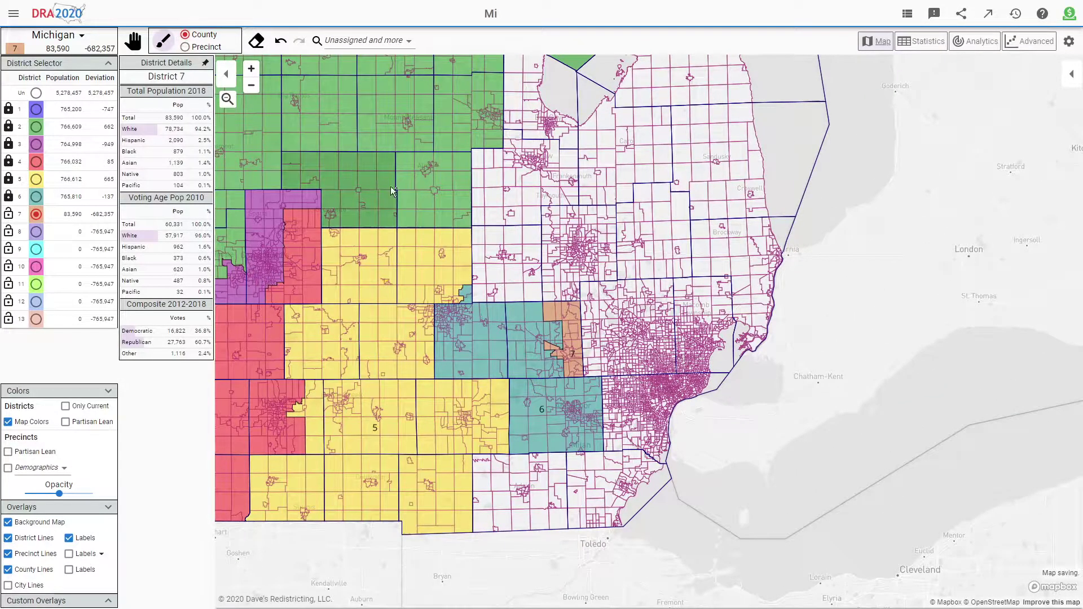
click(527, 267)
click(570, 270)
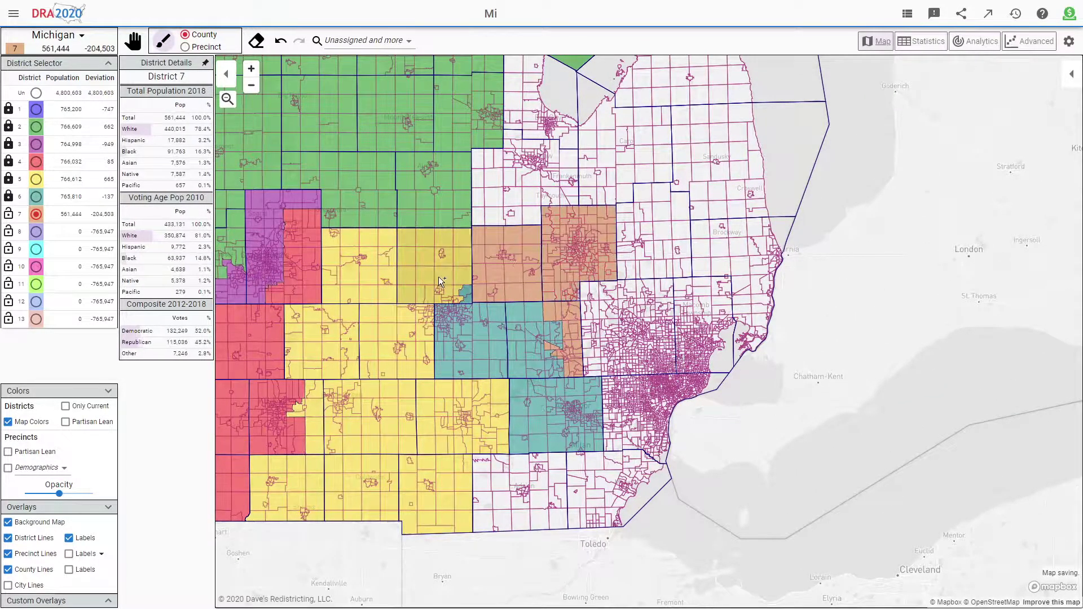
click(496, 187)
click(534, 113)
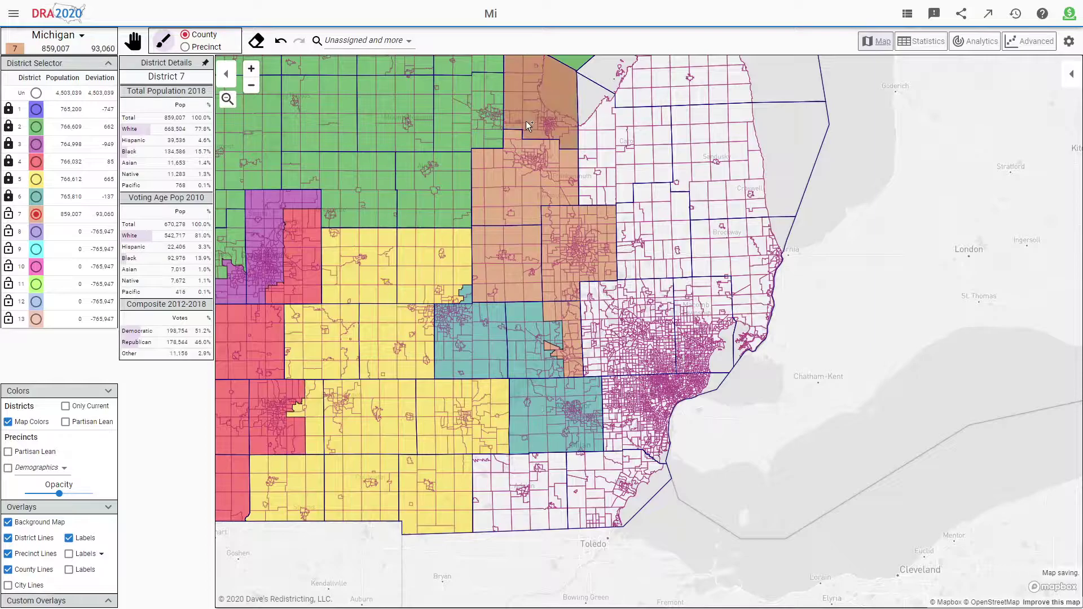
Unassign from District 7 the precincts along the northeastern and eastern edges of the Flint county.
click(259, 45)
click(185, 47)
scroll(612, 245, up, 5)
scroll(550, 228, up, 3)
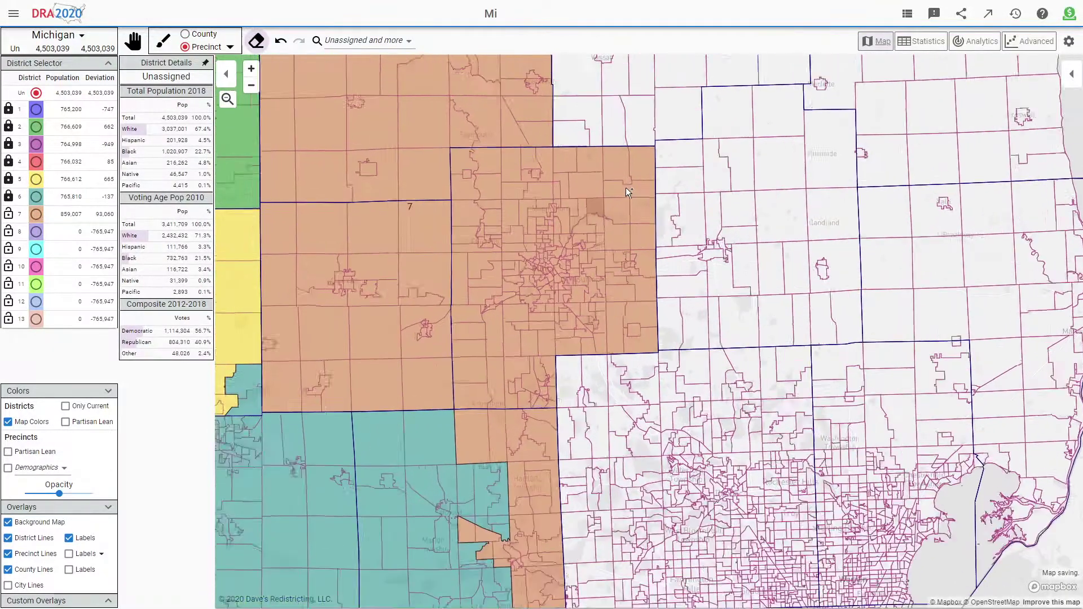
click(574, 148)
click(588, 163)
mouse_move(637, 186)
mouse_down()
mouse_move(648, 167)
mouse_move(655, 214)
mouse_move(632, 241)
mouse_move(642, 305)
mouse_move(644, 263)
mouse_move(631, 272)
mouse_move(646, 339)
mouse_move(582, 361)
mouse_move(590, 370)
mouse_up()
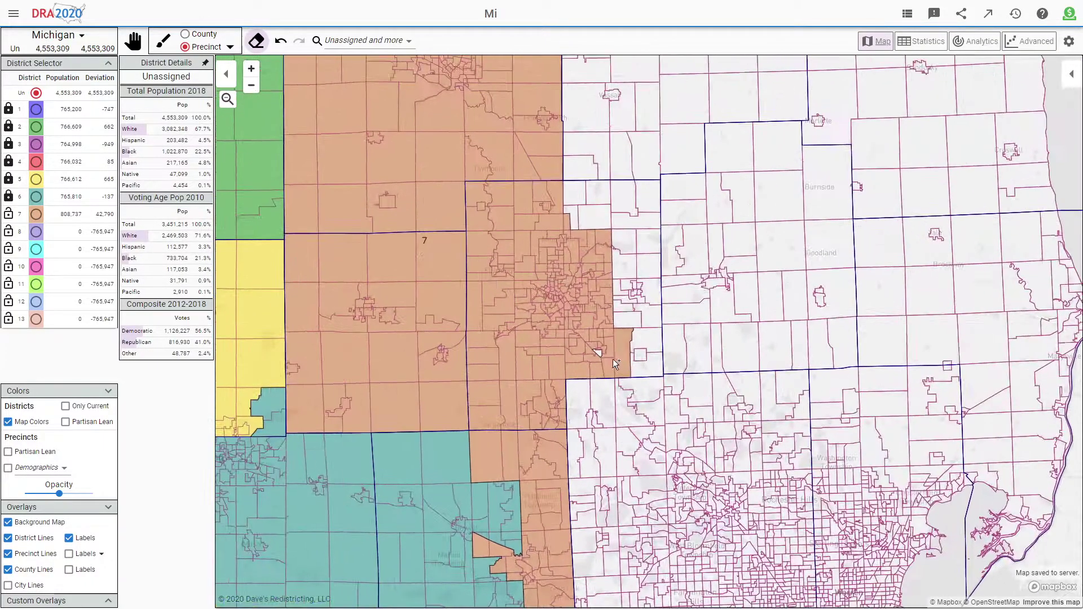
Unassign further District 7 precincts southeast of Flint, between Burton and Grand Blanc and down to the county line.
scroll(616, 361, up, 3)
mouse_move(567, 392)
mouse_down()
mouse_move(615, 360)
mouse_move(596, 312)
mouse_move(574, 363)
mouse_move(579, 339)
mouse_up()
mouse_move(618, 370)
mouse_down()
mouse_move(638, 344)
mouse_move(598, 266)
mouse_move(606, 242)
mouse_move(597, 252)
mouse_up()
scroll(601, 288, down, 2)
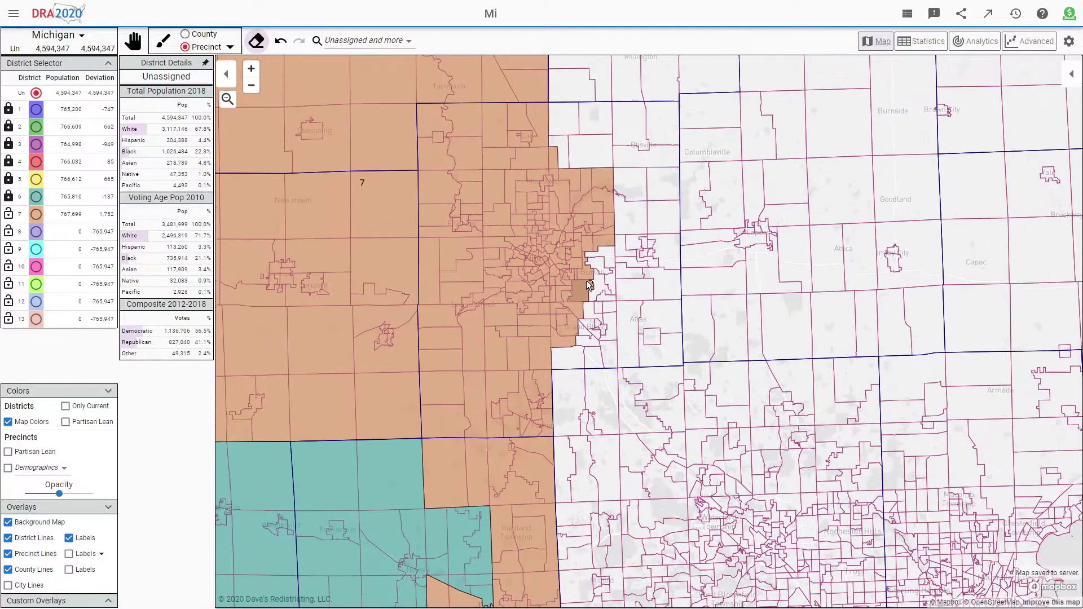
click(587, 279)
Add two precincts along the county line south of Grand Blanc to District 7 and unassign the one northwest of Grand Blanc.
click(35, 214)
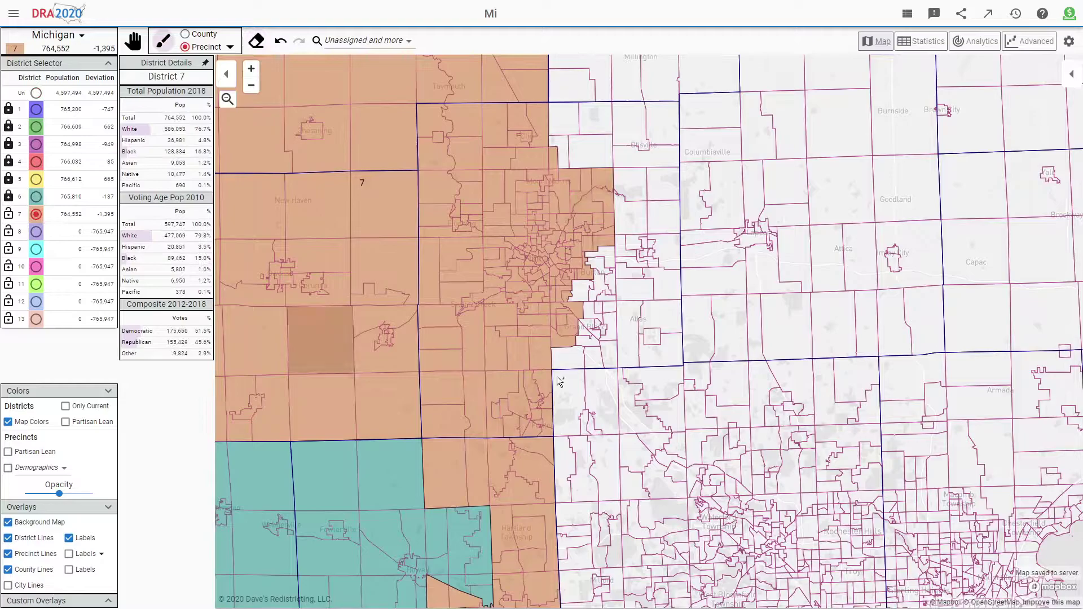
scroll(541, 376, up, 2)
click(565, 352)
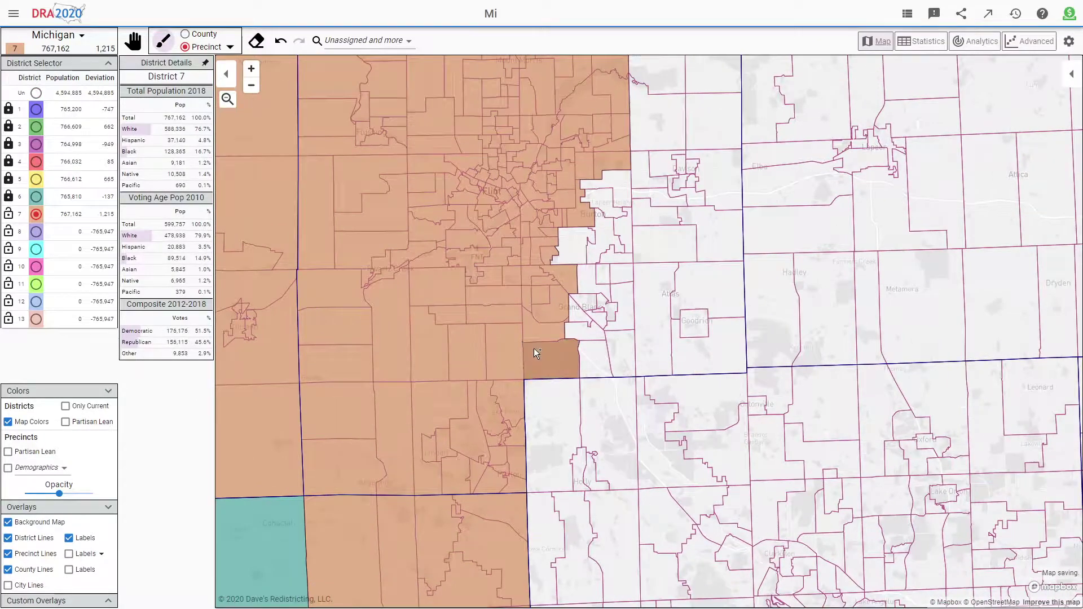
click(257, 39)
click(557, 285)
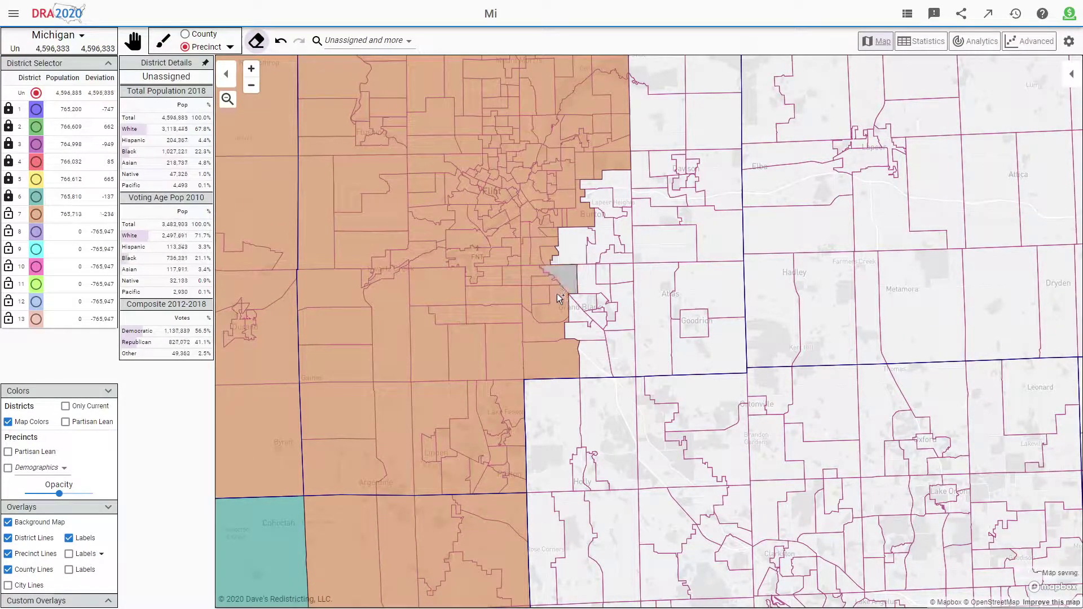
click(36, 214)
click(596, 352)
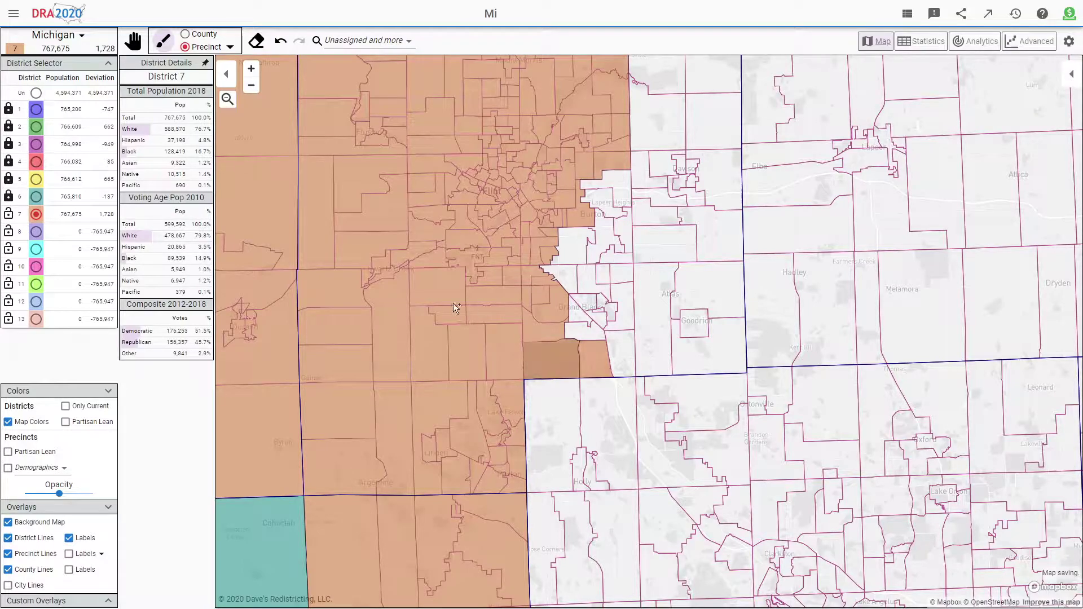
Unassign the District 7 precincts at Burton and on the county's east side northeast of it, and add one beside Grand Blanc.
click(257, 42)
click(587, 217)
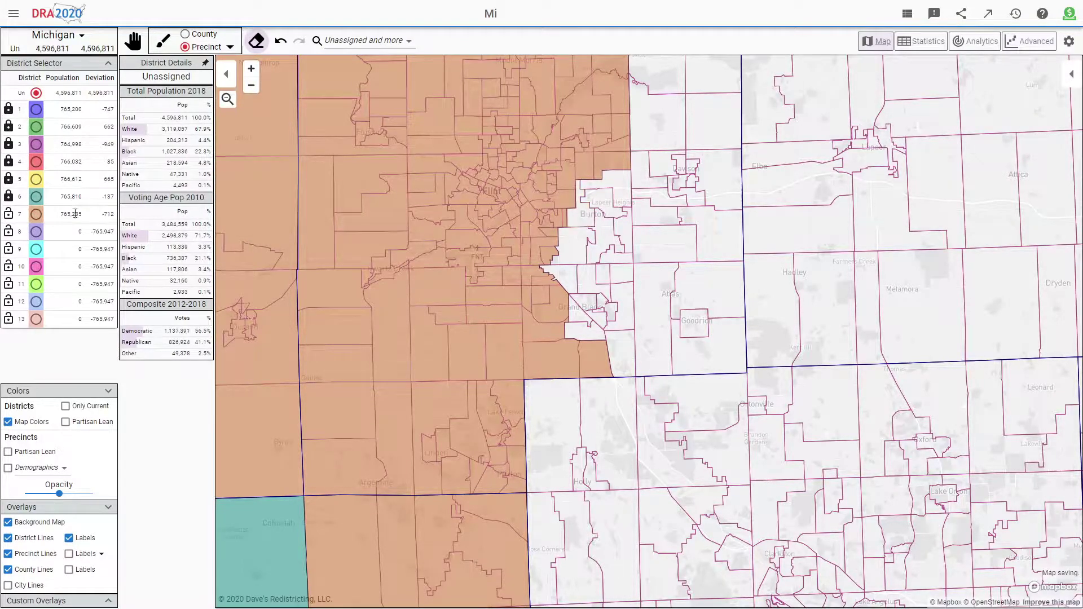
click(80, 213)
click(580, 334)
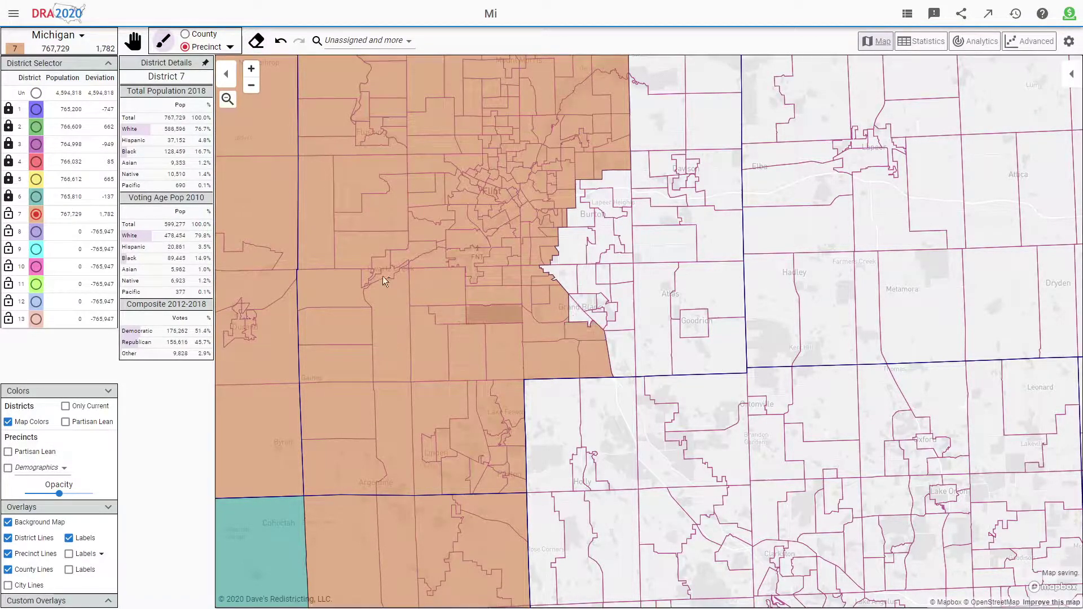
click(257, 42)
click(606, 159)
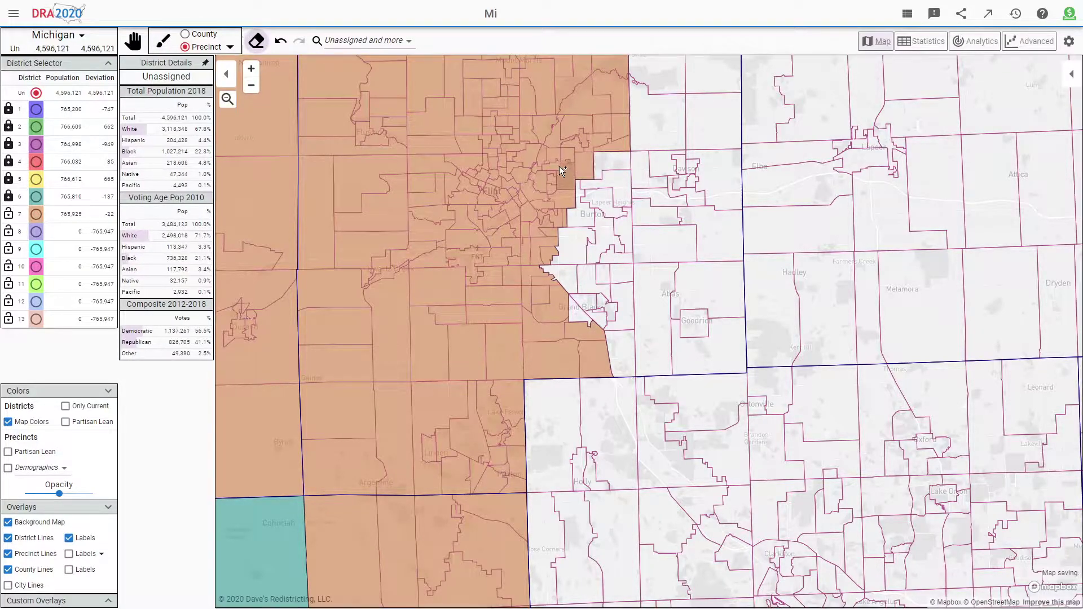
Return the Burton precinct to District 7, unassign one south of Grand Blanc toward the county line, and lock the district.
click(36, 214)
click(611, 200)
click(257, 42)
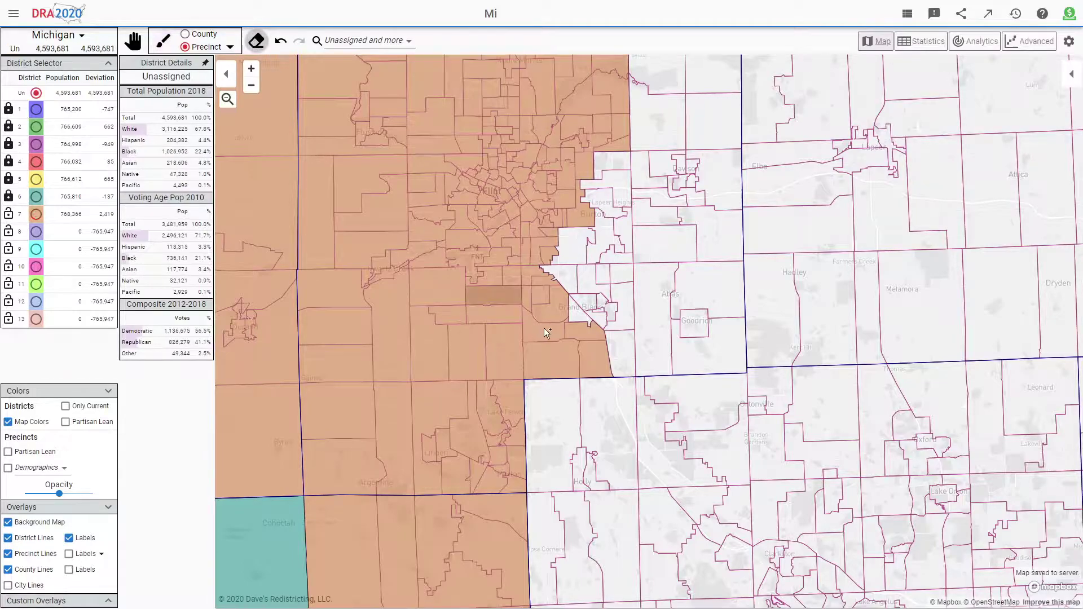
click(591, 356)
click(8, 214)
Assign the unassigned rest of the Flint county and the counties east and northeast of it to District 8 by county.
click(36, 231)
scroll(408, 276, down, 3)
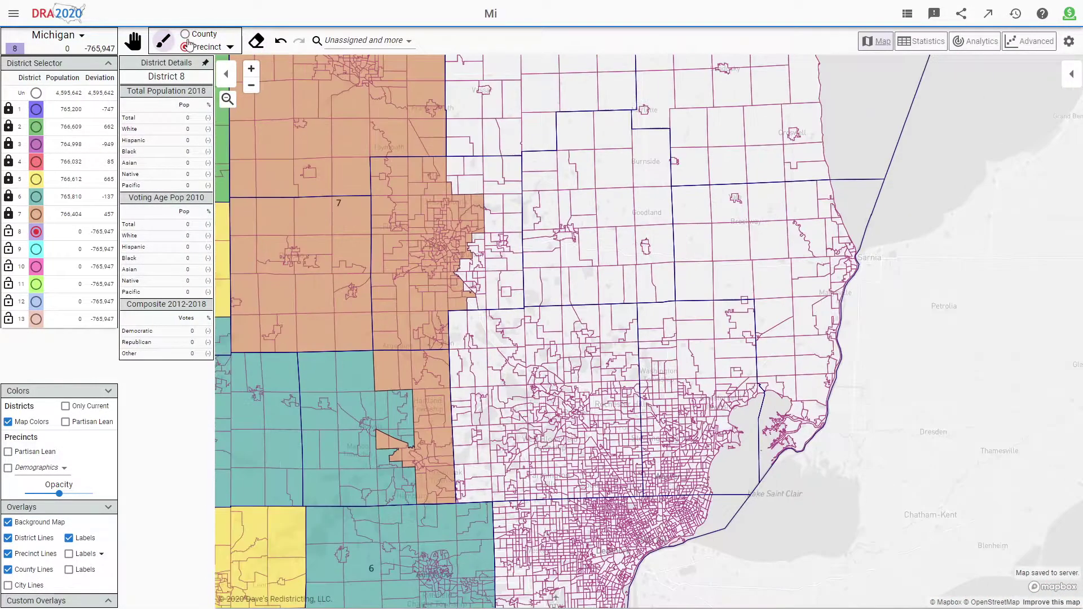
click(186, 35)
scroll(488, 192, down, 5)
click(488, 191)
mouse_move(499, 157)
mouse_down()
mouse_move(508, 141)
mouse_move(546, 149)
mouse_move(535, 114)
mouse_move(534, 124)
mouse_up()
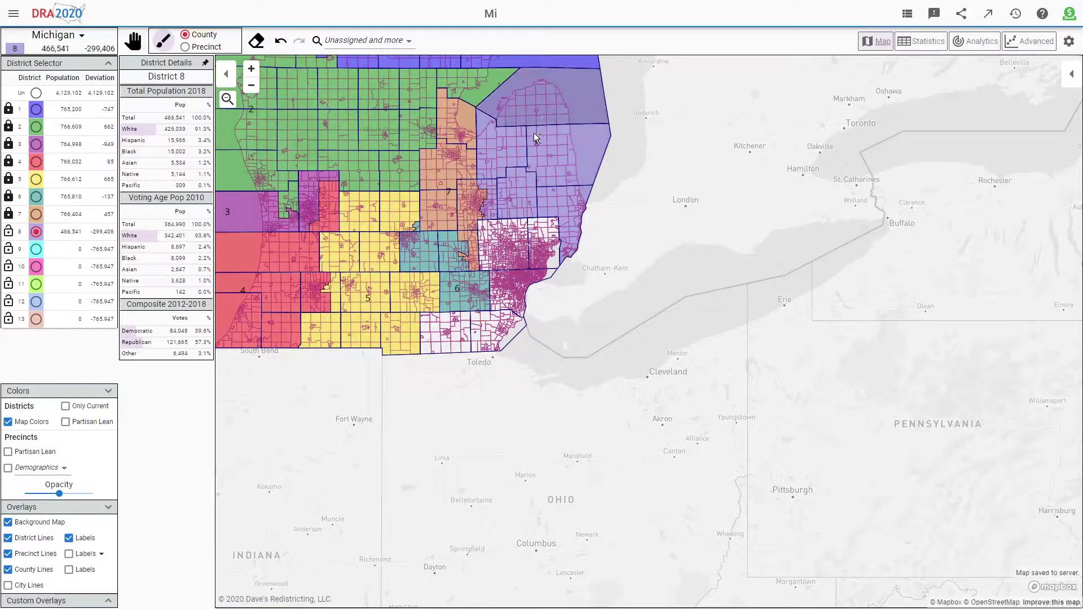
Extend District 8 by precinct across the northern parts of the two counties directly north of Detroit.
scroll(551, 229, up, 2)
scroll(500, 266, down, 3)
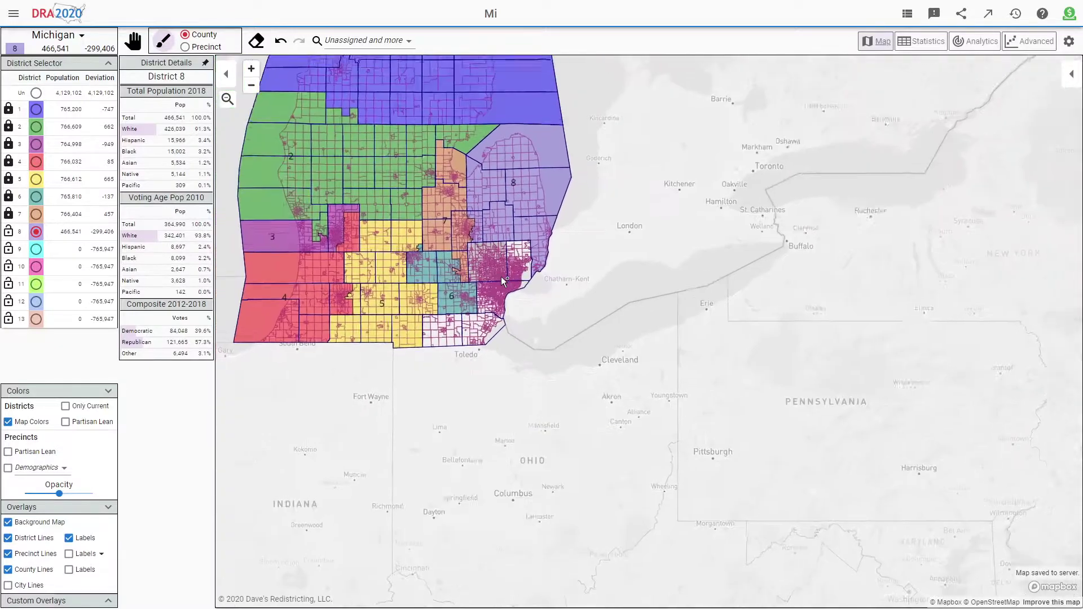
scroll(504, 281, up, 4)
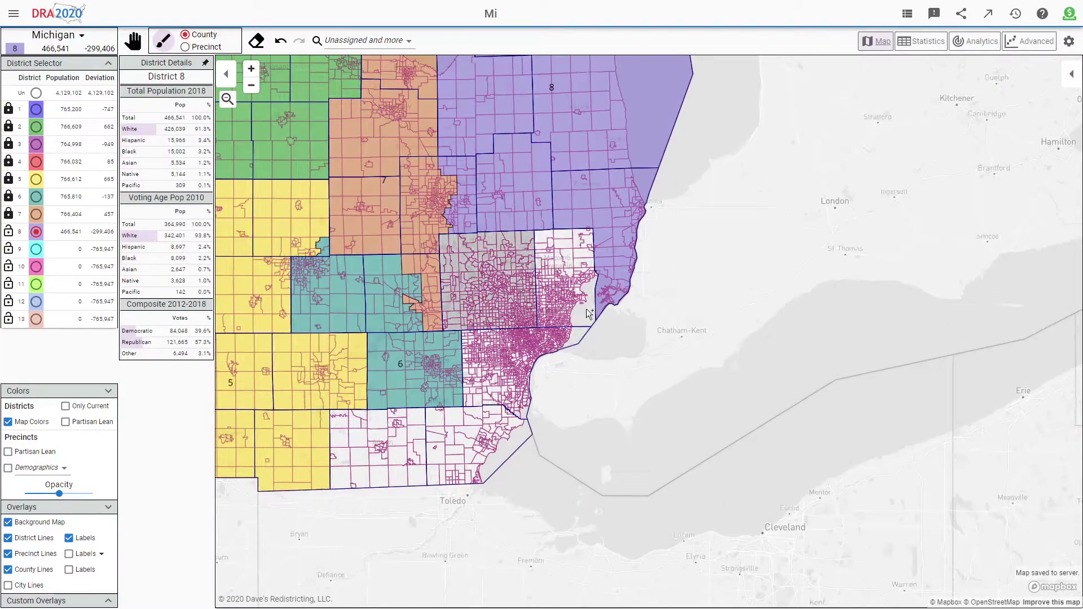
scroll(567, 312, up, 4)
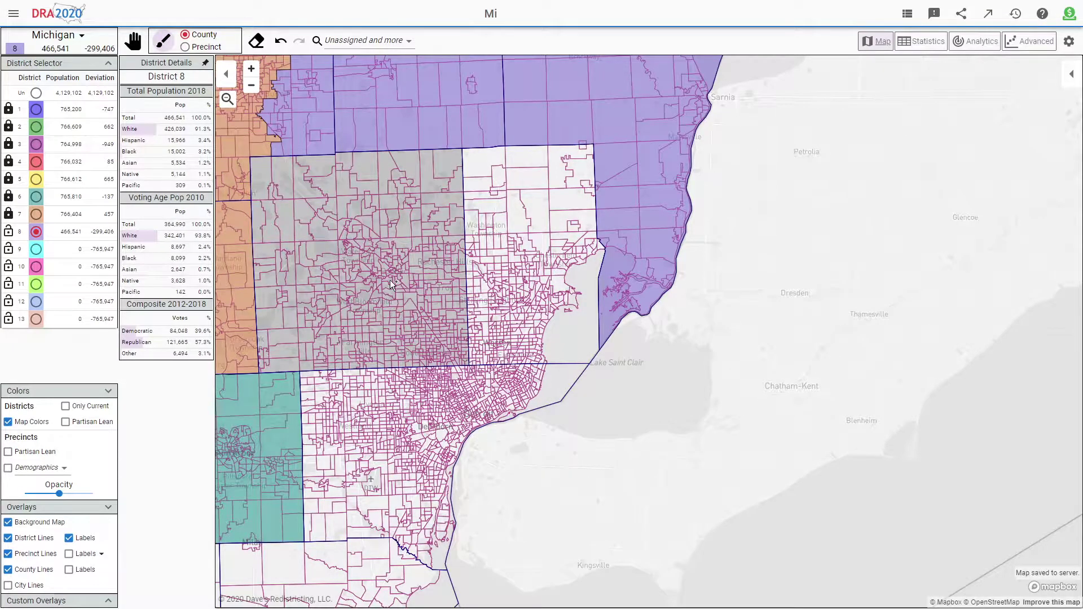
scroll(390, 280, up, 3)
scroll(391, 279, down, 2)
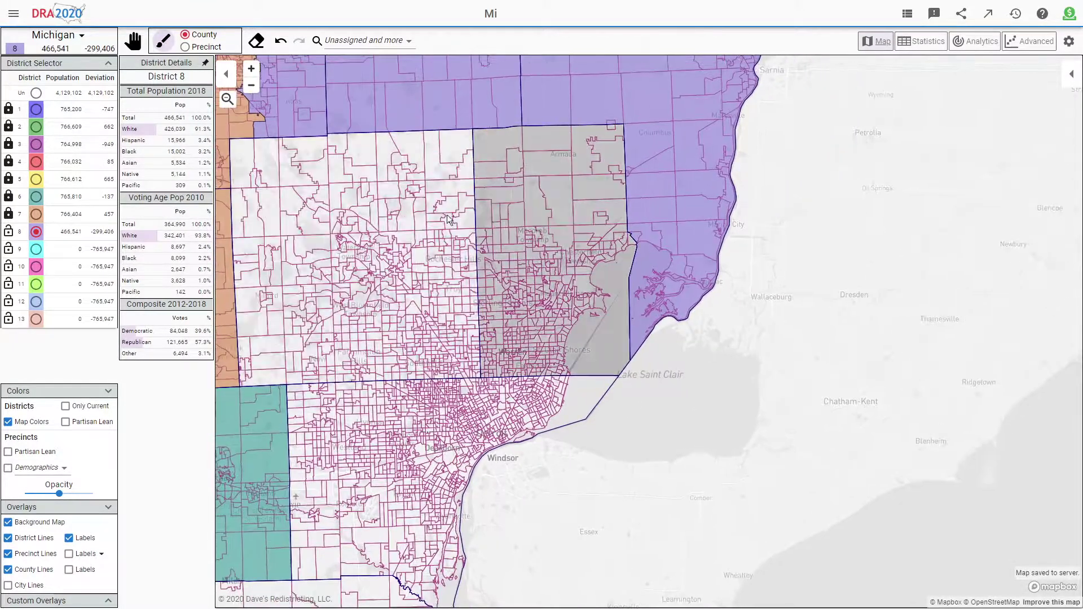
click(186, 47)
scroll(393, 213, up, 2)
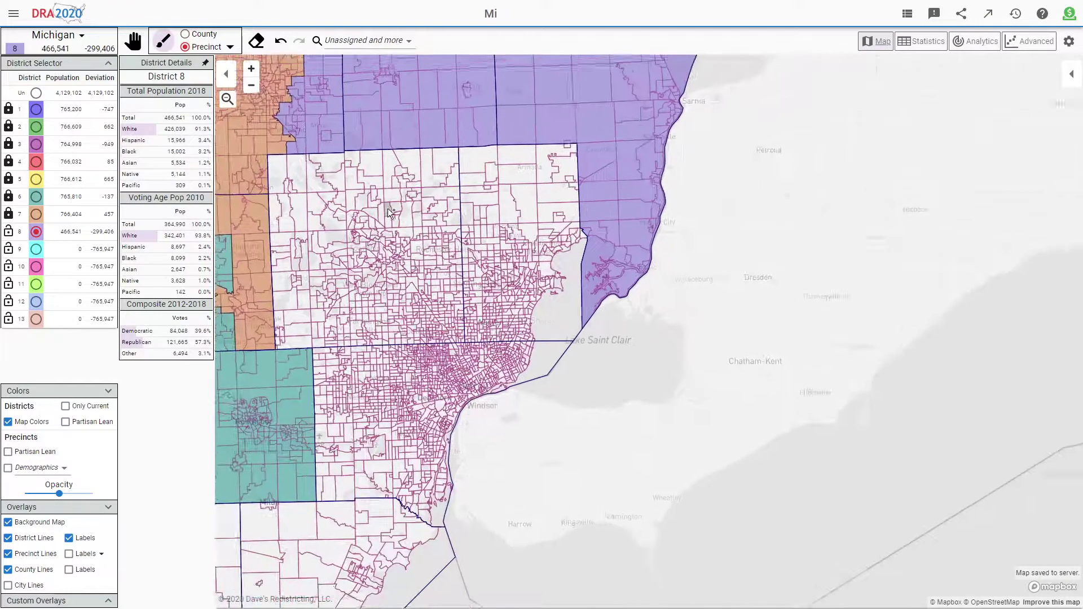
scroll(280, 175, up, 2)
mouse_move(280, 175)
mouse_down()
mouse_move(299, 198)
mouse_move(371, 236)
mouse_move(350, 157)
mouse_move(381, 146)
mouse_move(425, 199)
mouse_move(427, 168)
mouse_move(434, 242)
mouse_move(407, 256)
mouse_move(406, 214)
mouse_move(437, 203)
mouse_move(486, 201)
mouse_move(477, 209)
mouse_move(489, 229)
mouse_move(481, 189)
mouse_move(491, 228)
mouse_move(466, 248)
mouse_move(449, 217)
mouse_move(475, 172)
mouse_move(513, 153)
mouse_move(531, 158)
mouse_move(540, 186)
mouse_move(534, 211)
mouse_move(506, 235)
mouse_move(564, 236)
mouse_move(570, 224)
mouse_move(599, 245)
mouse_move(564, 210)
mouse_move(595, 193)
mouse_move(590, 170)
mouse_move(618, 147)
mouse_move(638, 199)
mouse_move(632, 217)
mouse_move(655, 232)
mouse_move(714, 149)
mouse_move(718, 212)
mouse_up()
click(705, 236)
Extend District 8 farther south over the precincts on the western side of the county northwest of Detroit, beside District 7.
scroll(662, 256, down, 5)
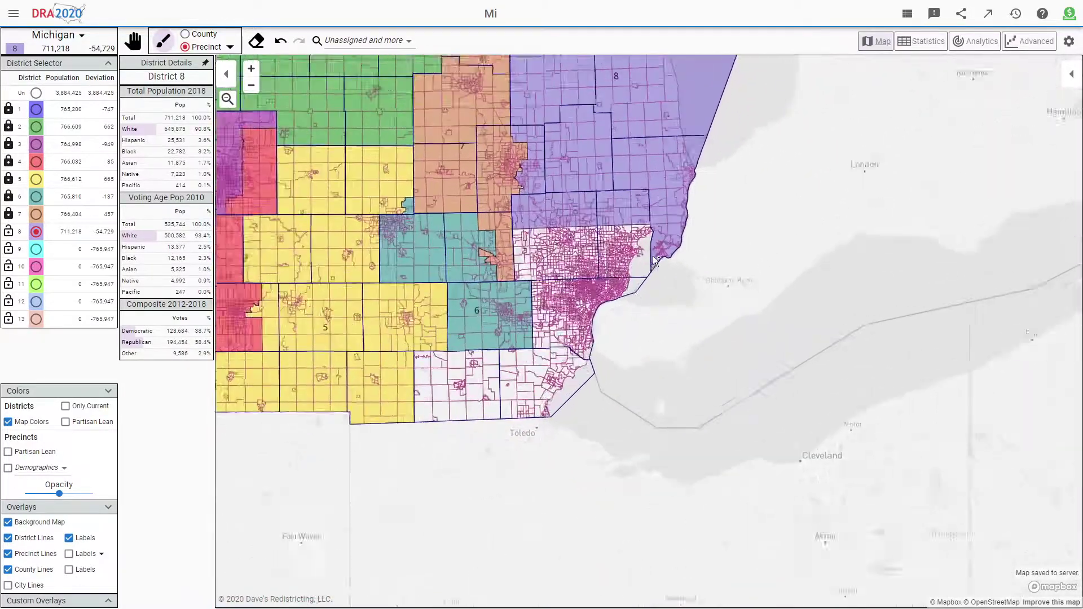
scroll(665, 263, up, 5)
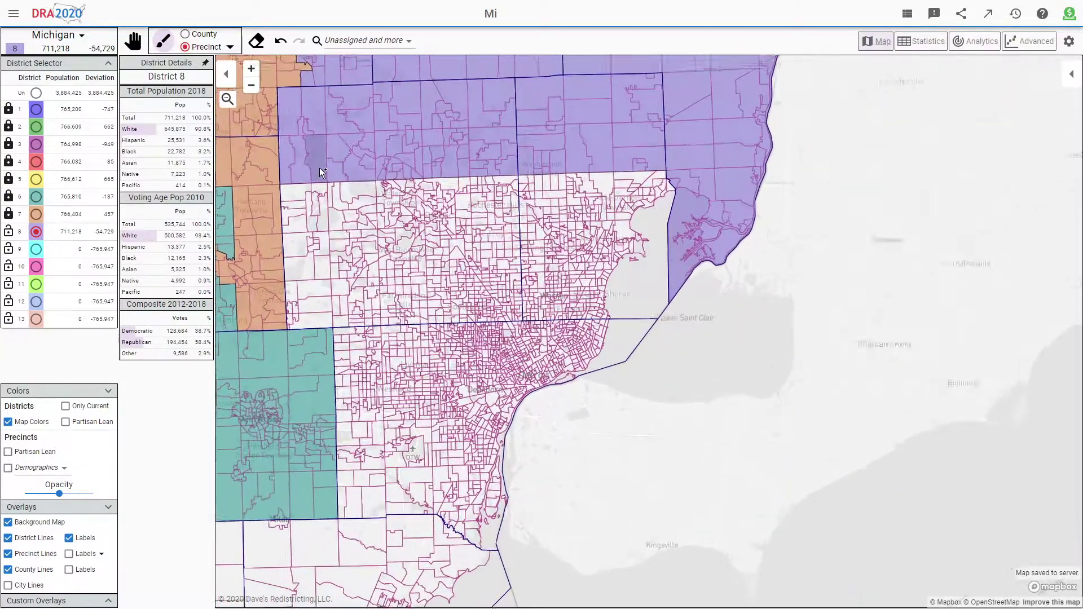
scroll(304, 175, up, 3)
mouse_move(280, 199)
mouse_down()
mouse_move(291, 273)
mouse_move(316, 226)
mouse_move(388, 252)
mouse_move(361, 237)
mouse_move(420, 276)
mouse_move(446, 274)
mouse_move(442, 246)
mouse_up()
scroll(434, 252, down, 3)
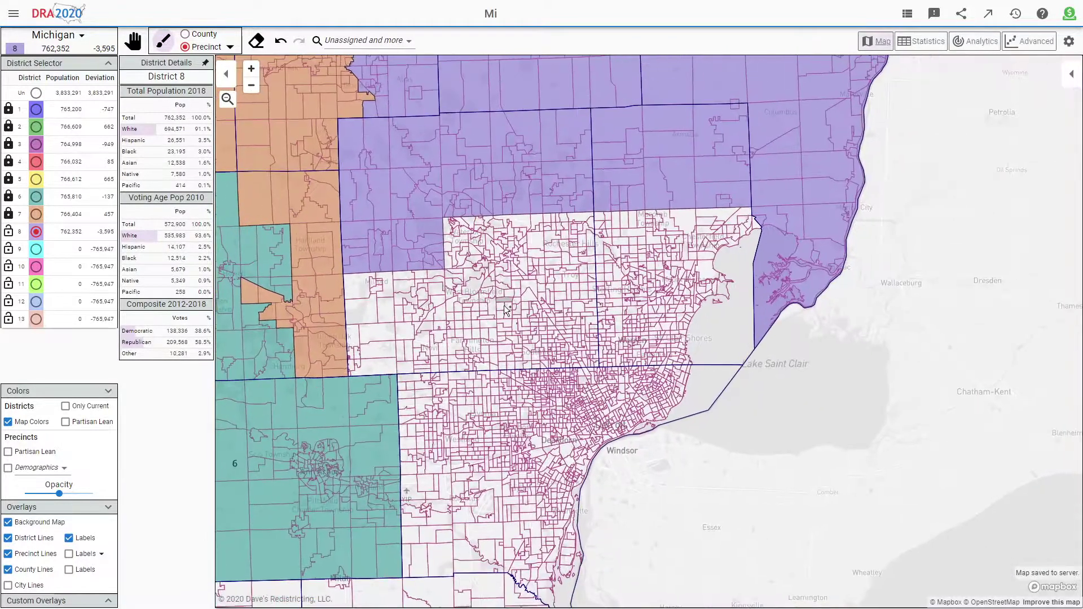
Add the precincts just east of Macomb Township to District 8, unassign the easternmost of them, and lock the district.
scroll(647, 266, up, 4)
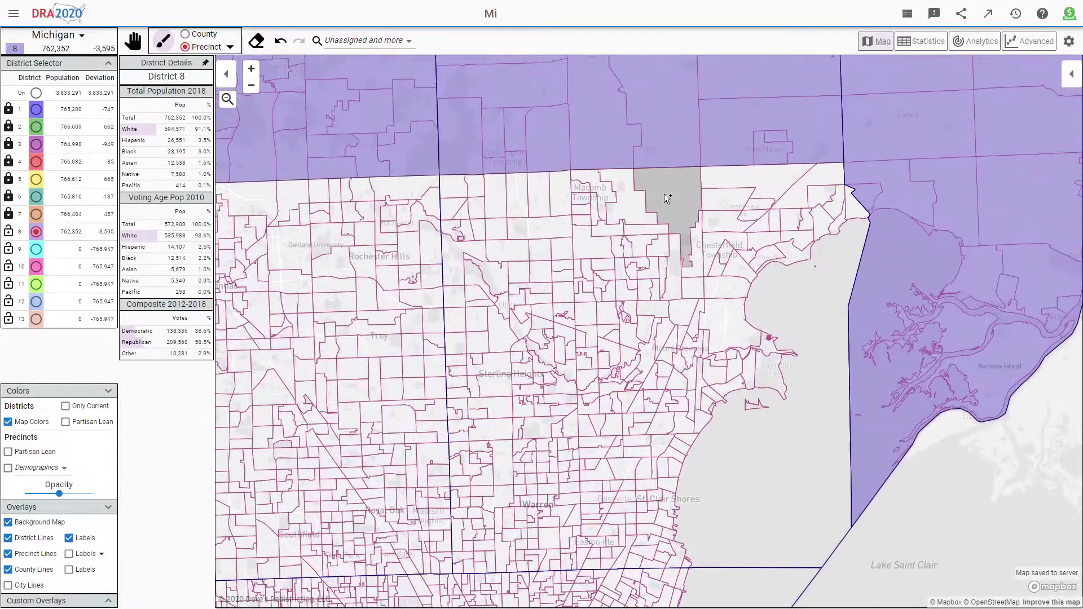
drag(664, 194, 618, 202)
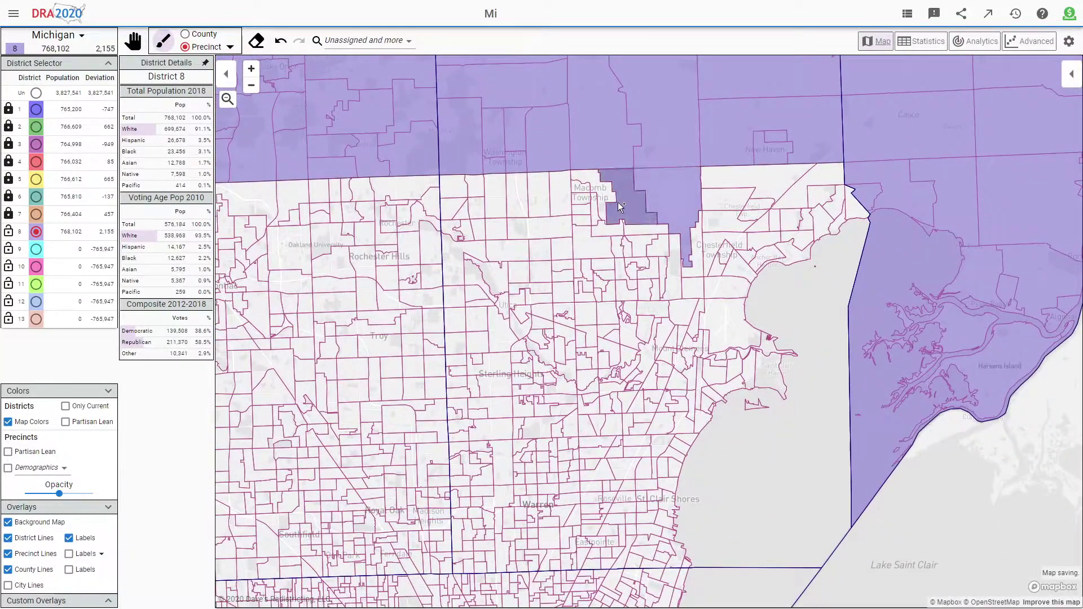
click(257, 41)
click(683, 231)
click(9, 232)
Assign to District 9 the precincts along Lake Saint Clair, from the southern county line up through Chesterfield Township to District 8.
click(35, 249)
scroll(417, 337, down, 4)
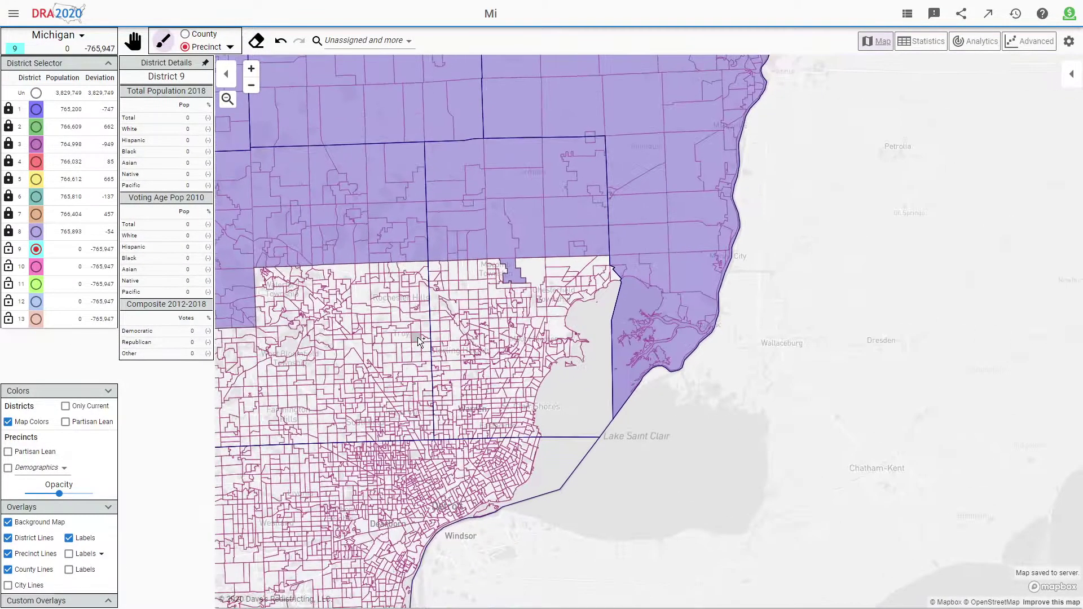
scroll(545, 408, up, 2)
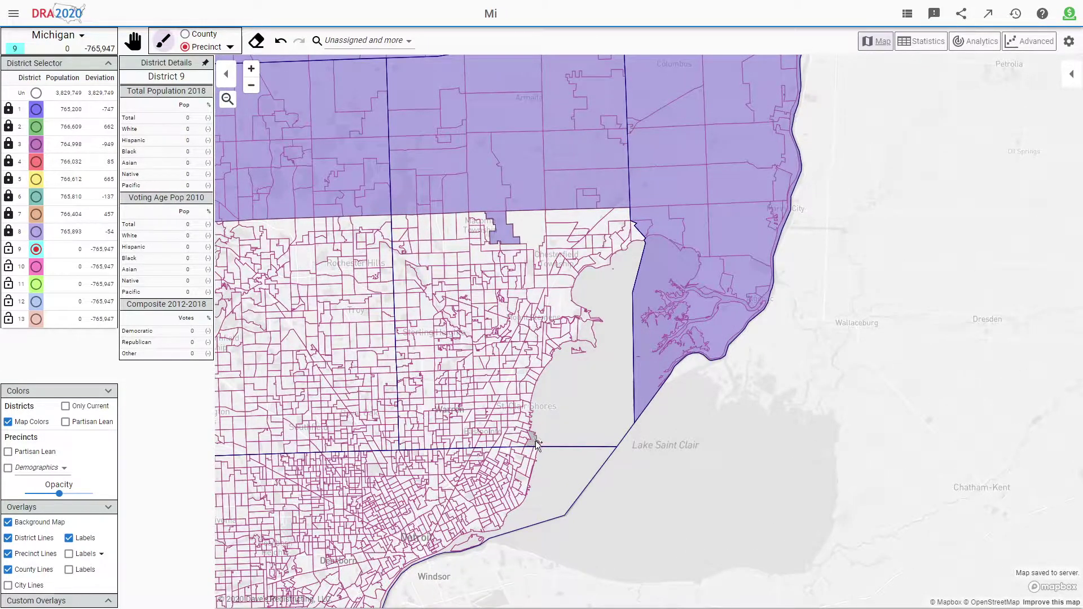
click(536, 442)
click(522, 440)
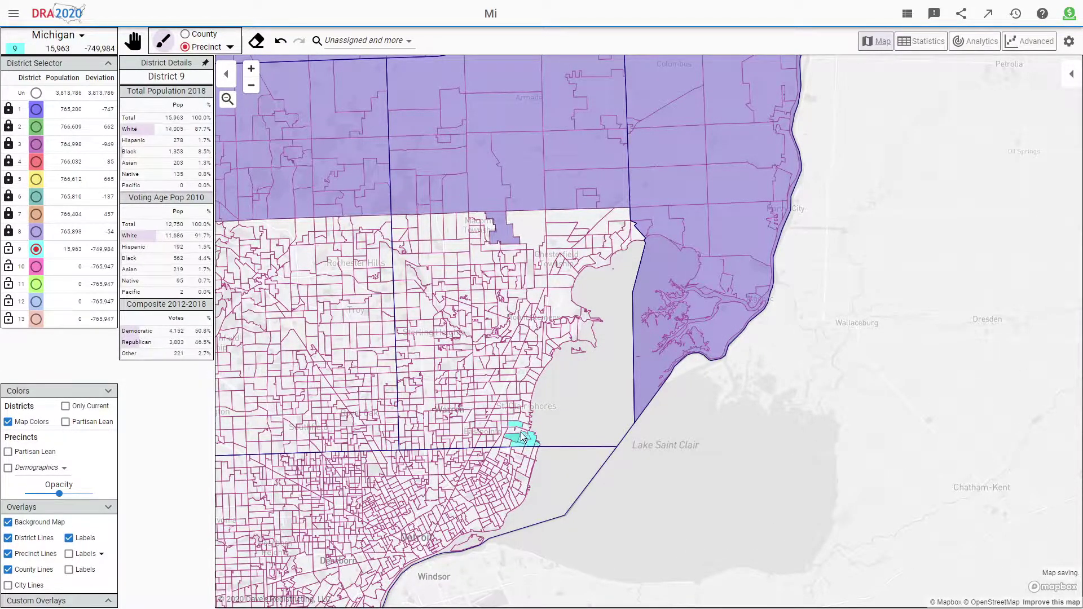
mouse_move(507, 449)
mouse_down()
mouse_move(557, 346)
mouse_move(564, 377)
mouse_up()
mouse_move(588, 337)
mouse_down()
mouse_move(567, 351)
mouse_move(576, 353)
mouse_move(553, 347)
mouse_move(543, 319)
mouse_move(623, 233)
mouse_move(615, 226)
mouse_up()
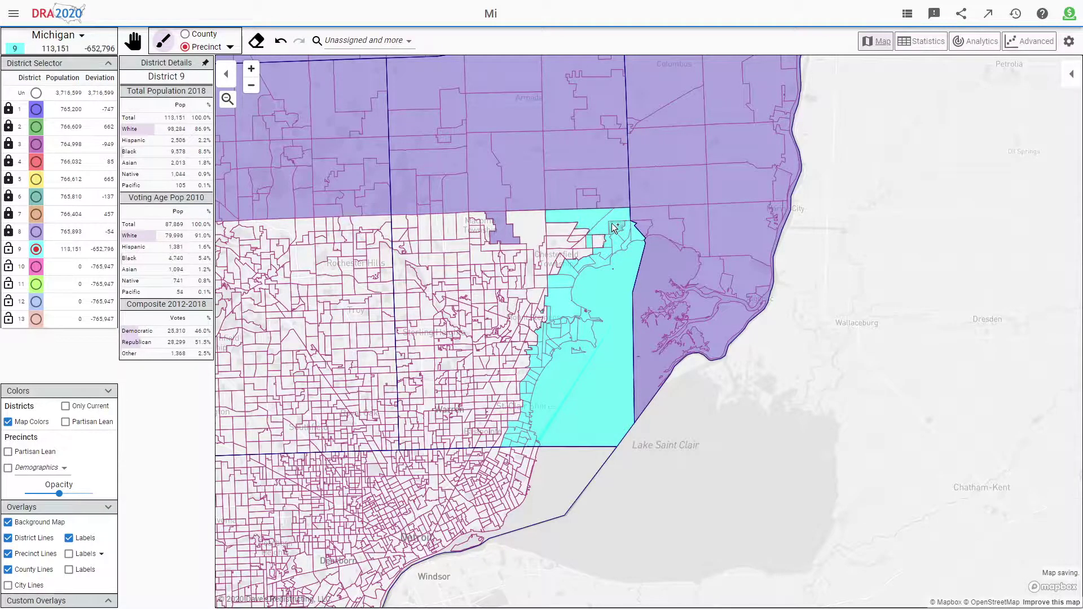
mouse_move(545, 246)
mouse_down()
mouse_move(564, 260)
mouse_move(583, 243)
mouse_up()
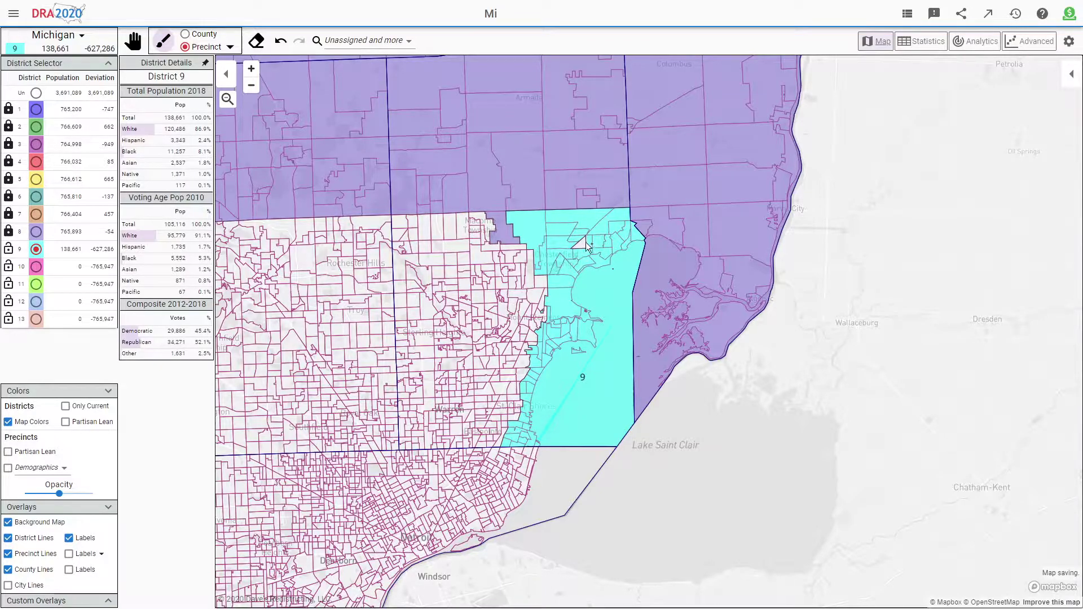
drag(547, 281, 541, 303)
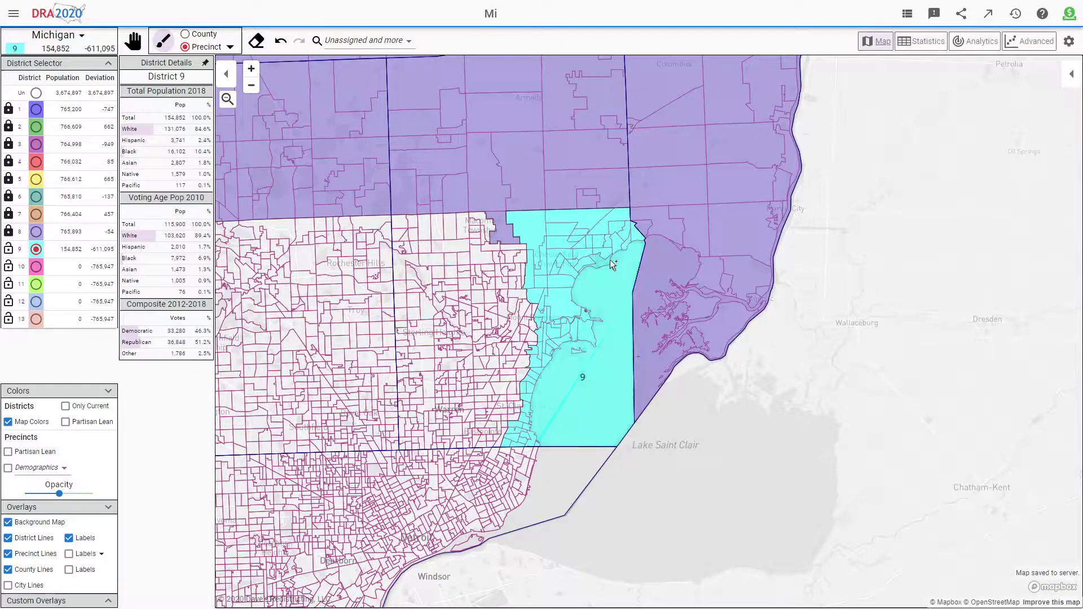
Extend District 9 west to the county line through Macomb Township and Sterling Heights, and south through Roseville into northern Warren.
scroll(614, 267, up, 5)
scroll(682, 279, down, 6)
scroll(505, 438, up, 1)
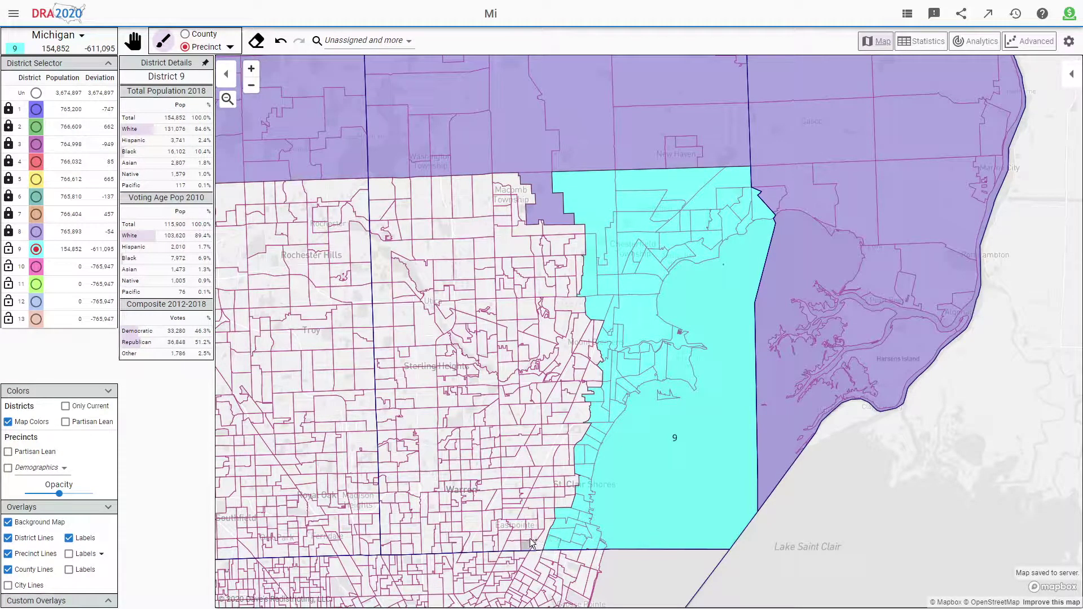
drag(556, 401, 637, 223)
mouse_move(432, 229)
mouse_down()
mouse_move(381, 189)
mouse_move(546, 414)
mouse_move(581, 423)
mouse_up()
scroll(436, 529, up, 2)
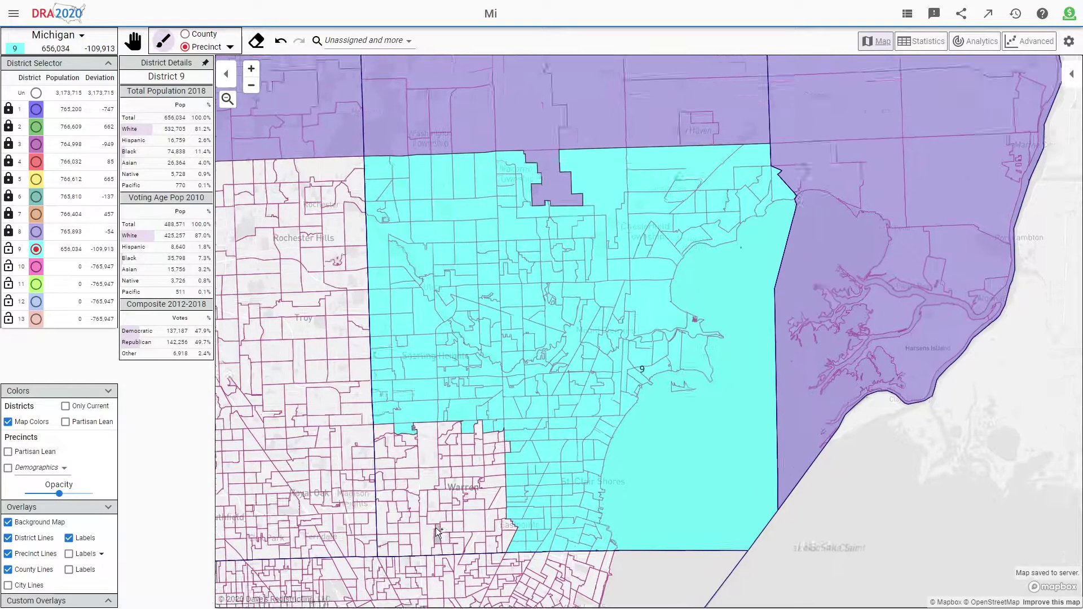
drag(462, 472, 526, 467)
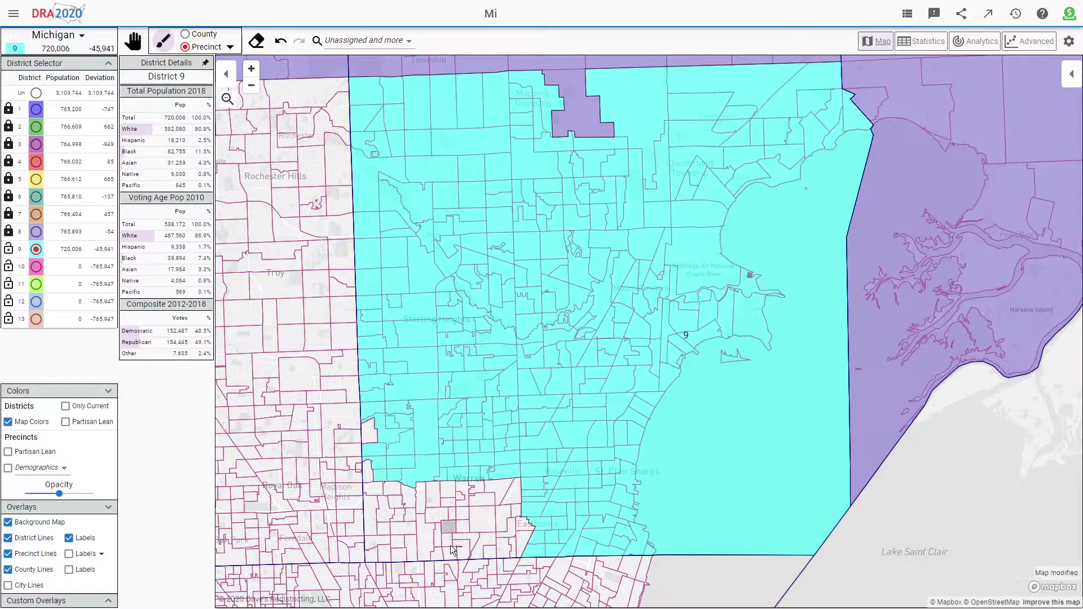
Add the precincts around Eastpointe and along the southern county line southeast of Center Line to District 9.
scroll(512, 500, up, 2)
click(332, 372)
mouse_move(522, 460)
mouse_down()
mouse_move(508, 497)
mouse_move(559, 544)
mouse_move(556, 524)
mouse_up()
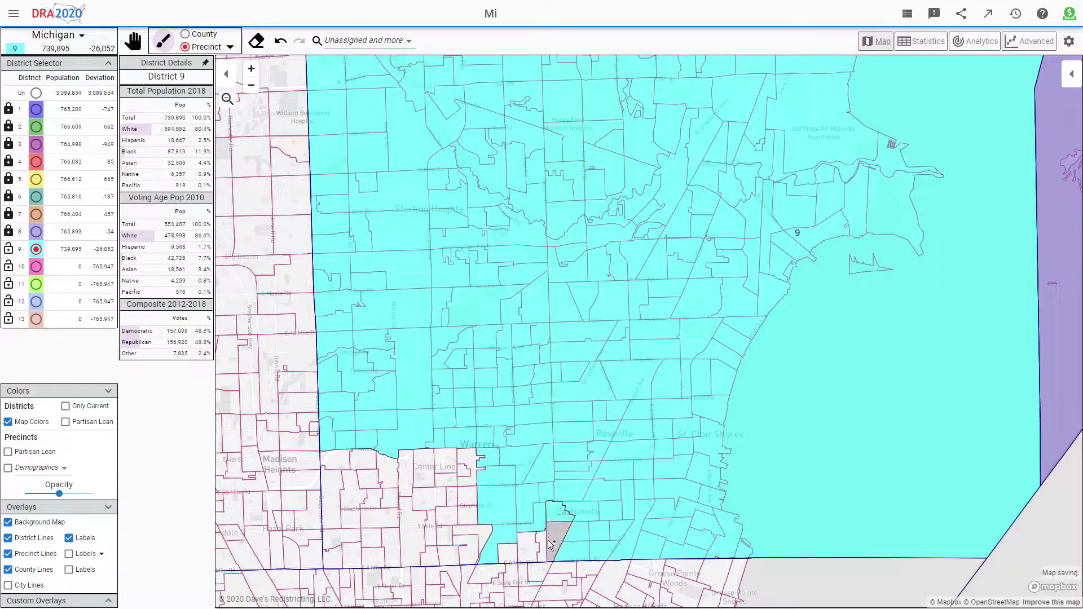
click(552, 545)
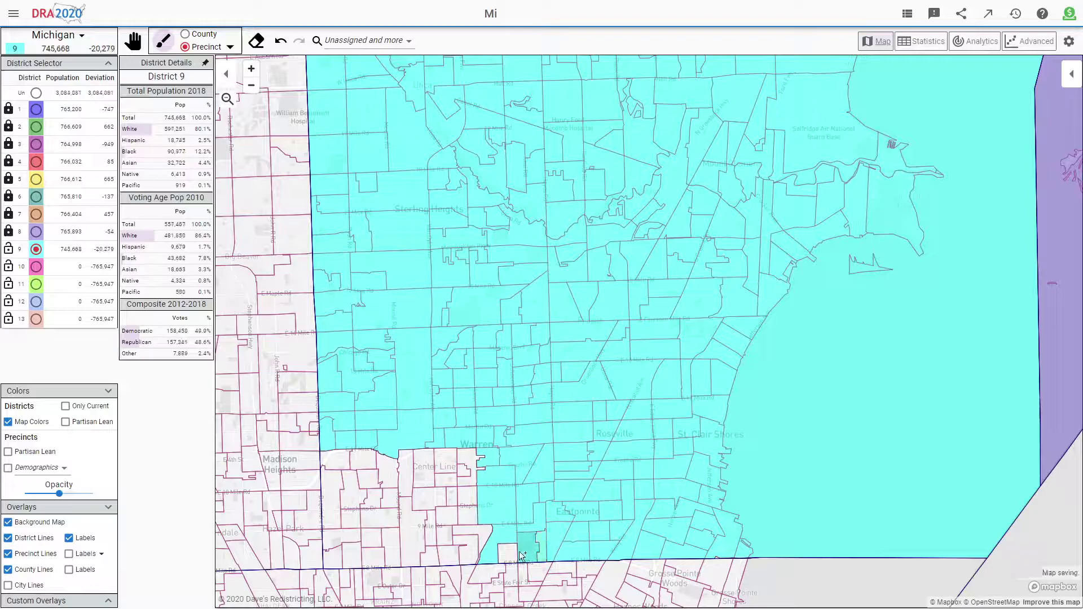
click(507, 554)
click(457, 548)
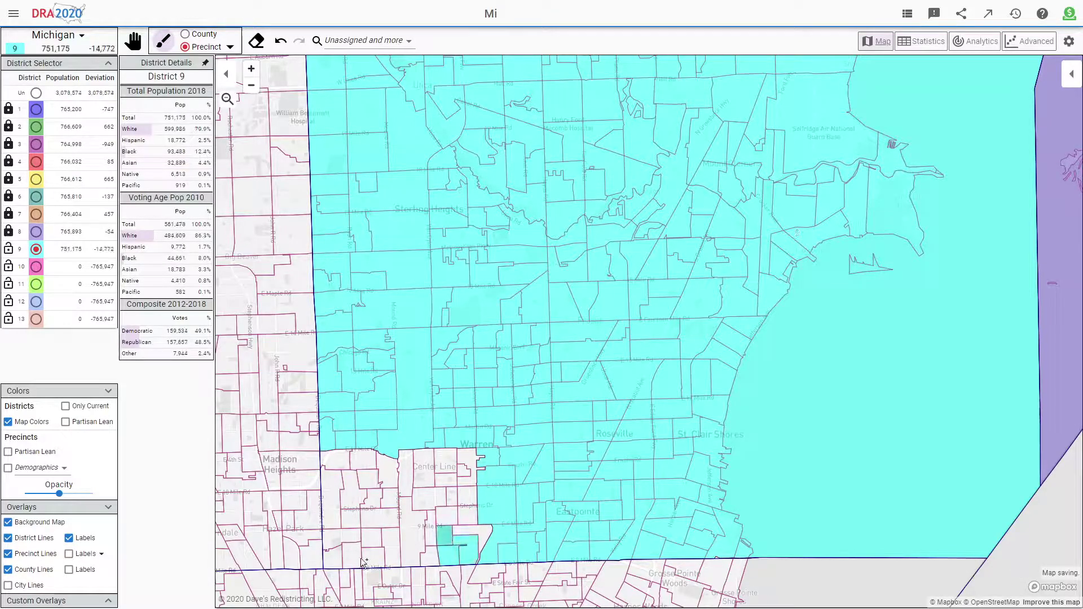
Turn off the background map and add the precincts in and around Center Line to District 9.
click(8, 523)
click(465, 532)
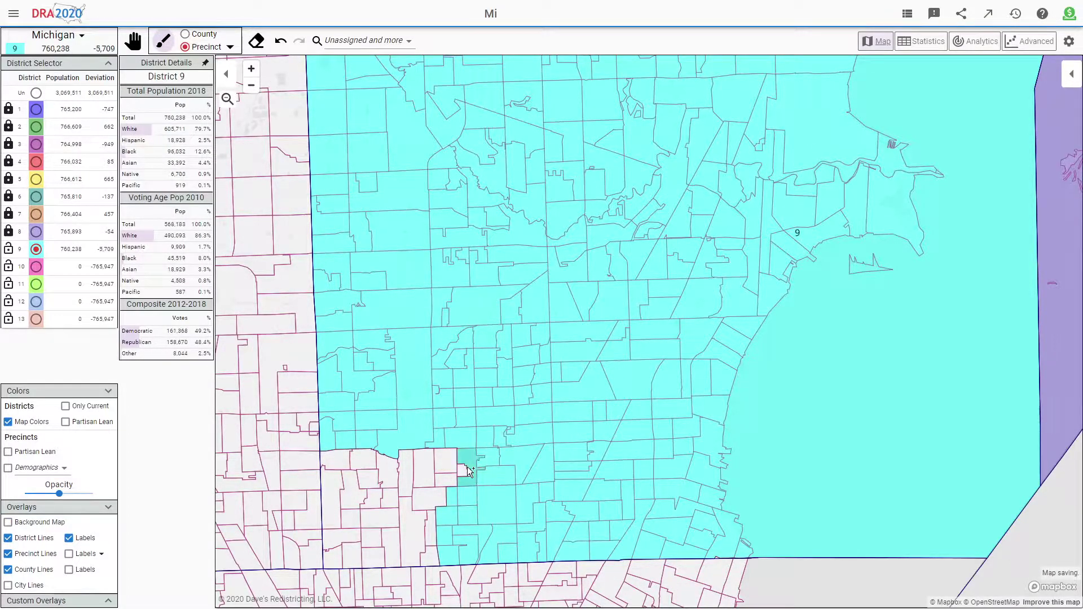
click(447, 463)
click(421, 469)
scroll(411, 442, down, 1)
click(421, 493)
Unassign one precinct on District 9's southwestern edge near the southern county line, and lock the district.
click(258, 48)
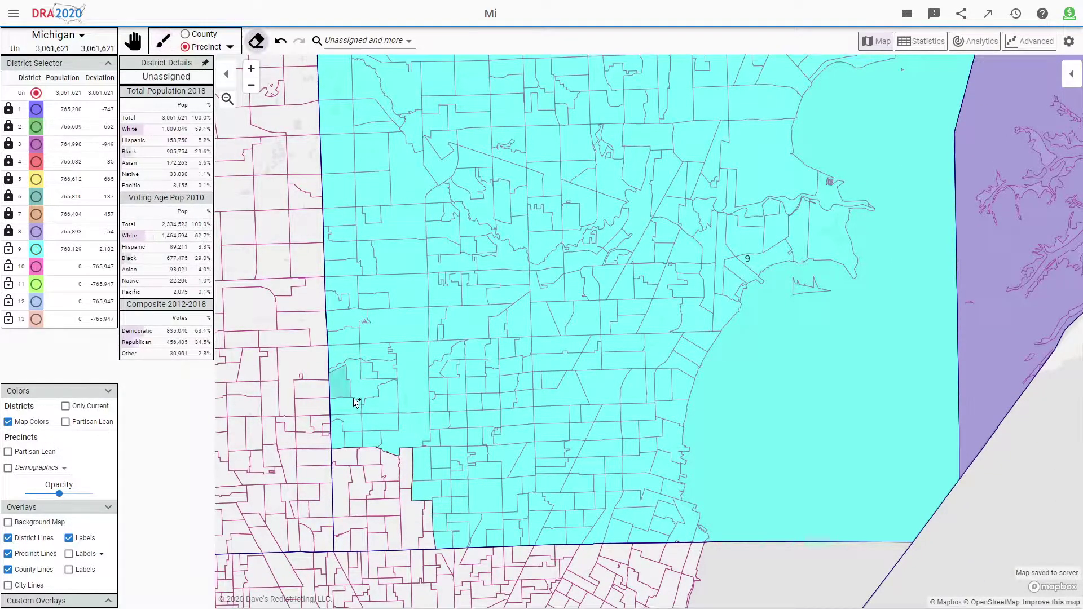
scroll(445, 544, up, 1)
click(436, 509)
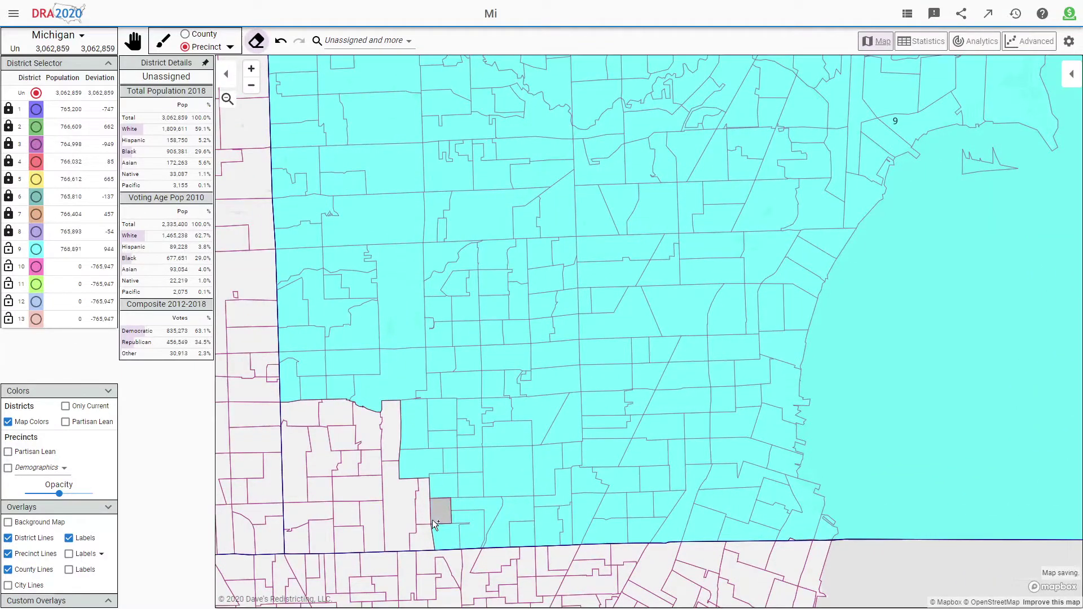
scroll(432, 519, up, 1)
Start District 10 with the precincts in the notch southwest of District 9 and the adjoining strip west of the county line.
click(35, 266)
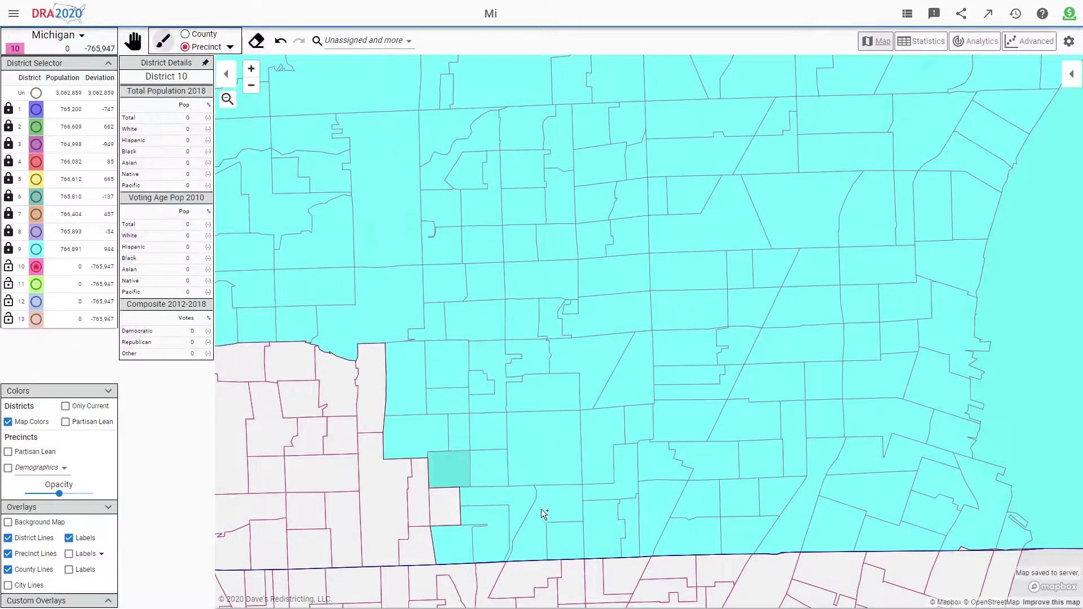
scroll(533, 516, down, 3)
scroll(496, 525, up, 3)
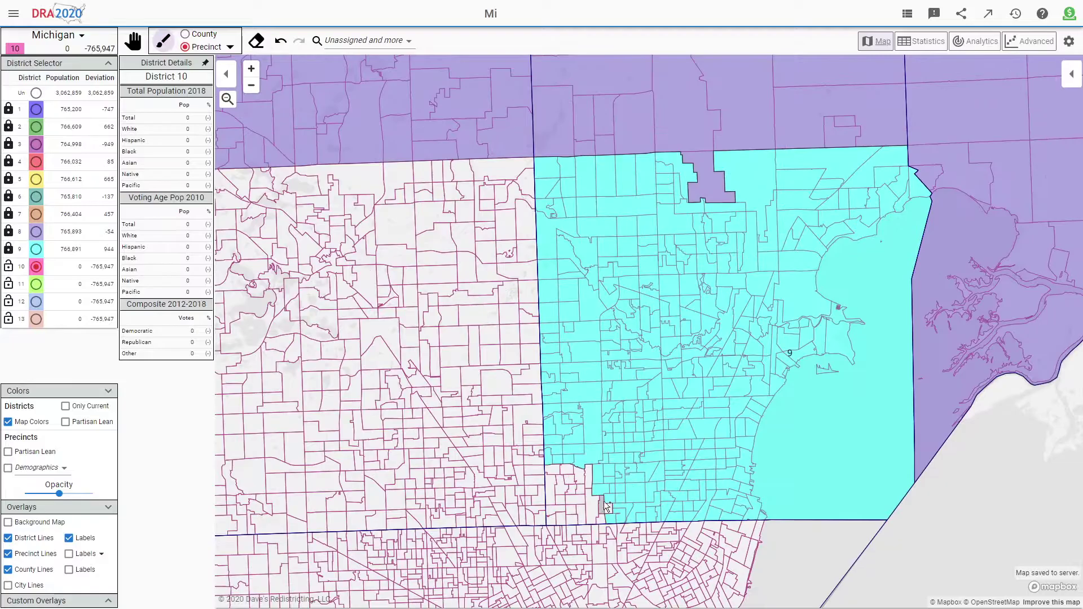
scroll(603, 515, down, 2)
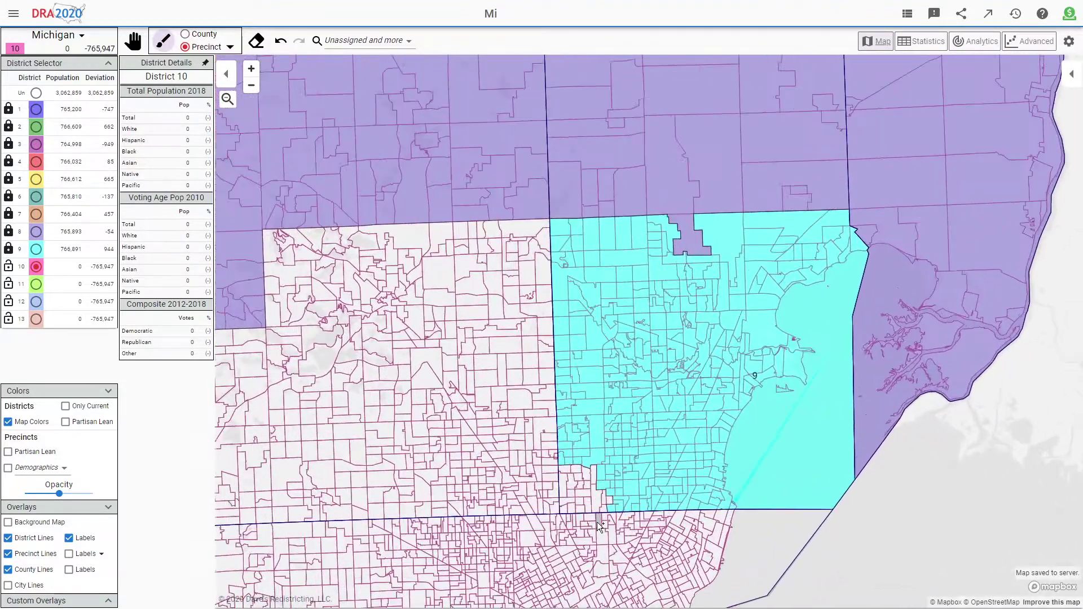
scroll(597, 522, up, 2)
drag(609, 503, 448, 227)
scroll(474, 378, down, 1)
scroll(467, 400, down, 1)
click(443, 353)
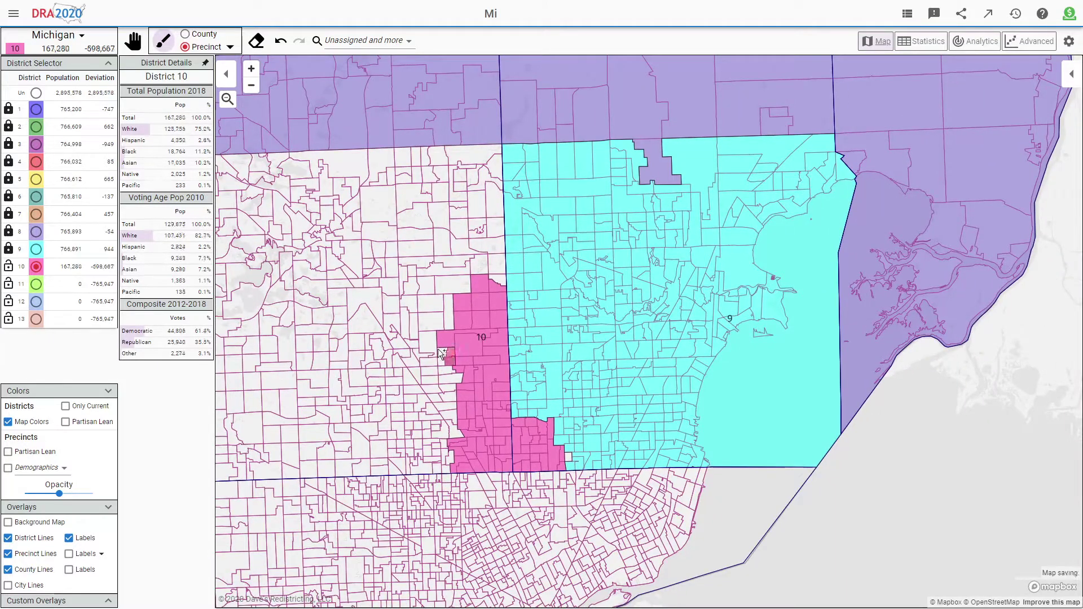
Extend District 10 west to the diagonal precinct boundary and fill its southwestern corner along the southern county line.
mouse_move(408, 353)
mouse_down()
mouse_move(392, 316)
mouse_move(418, 310)
mouse_up()
mouse_move(415, 368)
mouse_down()
mouse_move(453, 399)
mouse_move(438, 401)
mouse_up()
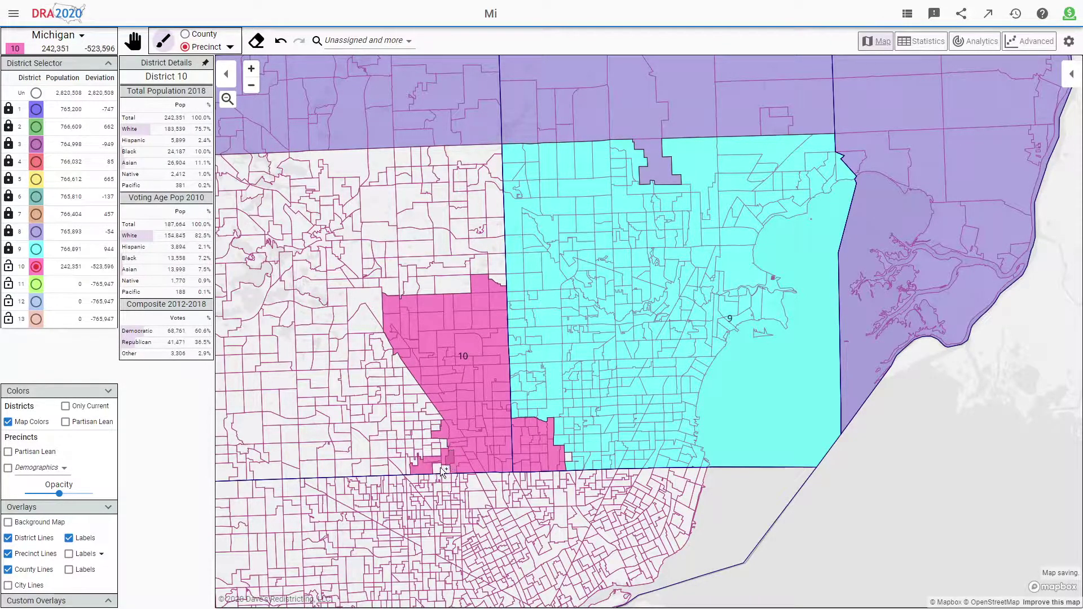
drag(410, 465, 443, 450)
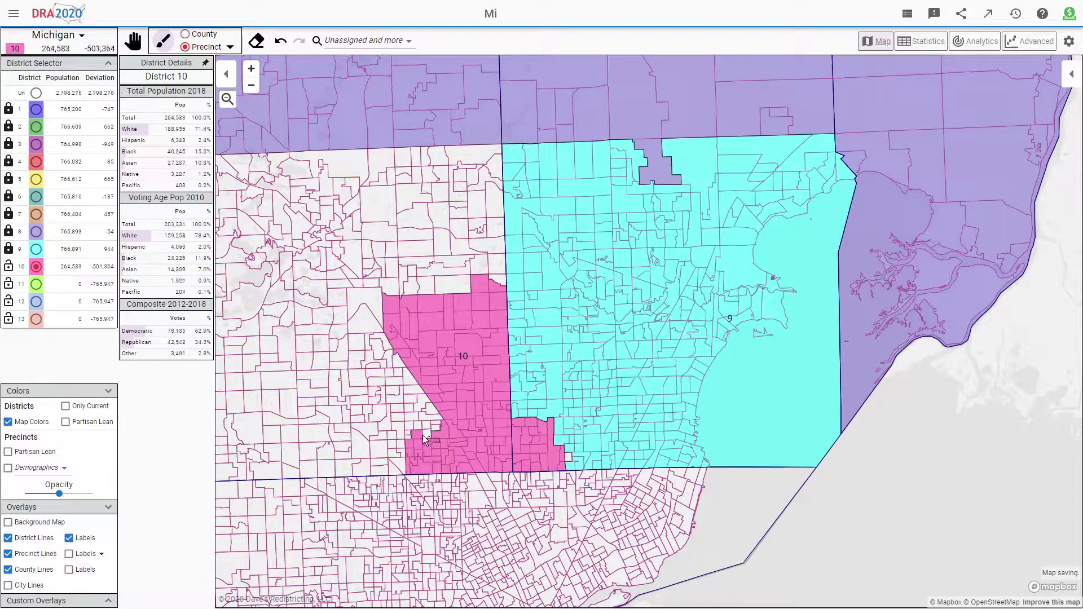
click(436, 424)
Extend District 10 north to District 8's border and west across the northern part of the county.
scroll(449, 409, down, 3)
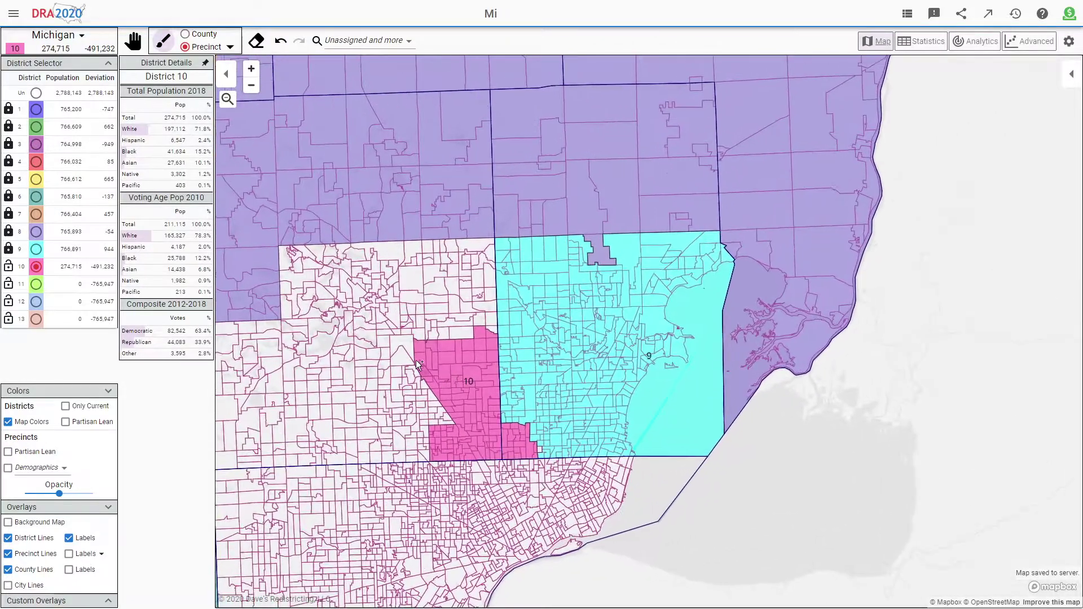
drag(418, 364, 369, 303)
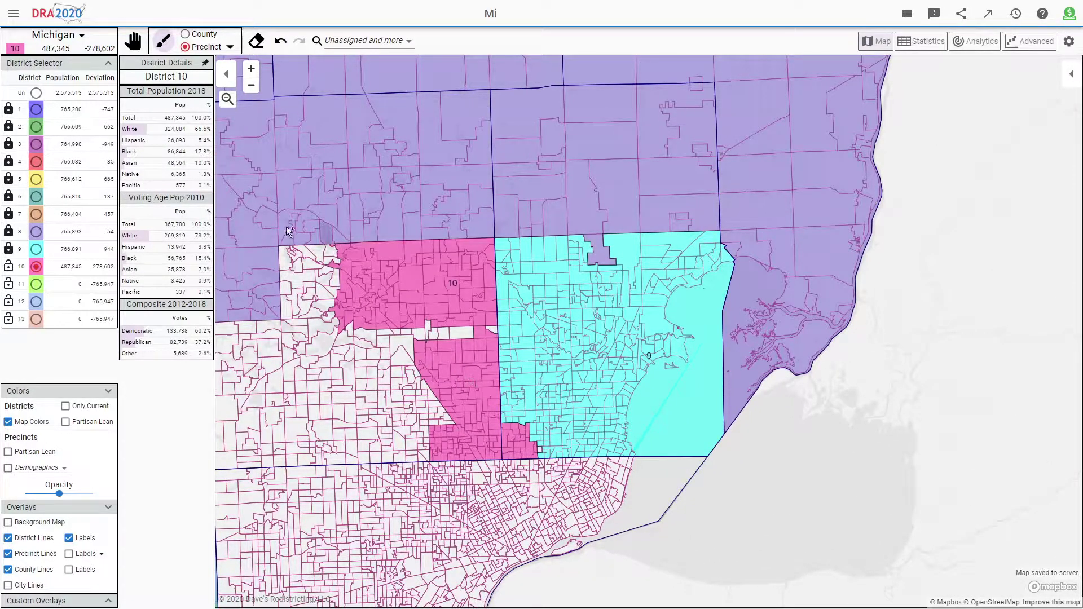
drag(263, 242, 536, 363)
scroll(475, 423, down, 5)
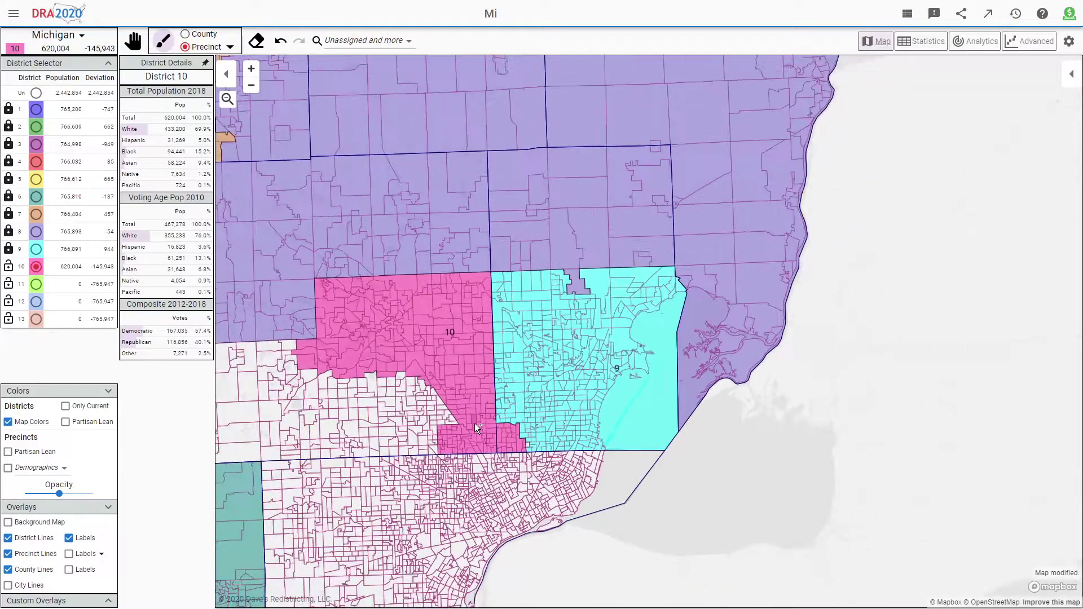
Fill District 10 southwest of the diagonal boundary down to the southern county line, and lock the district.
scroll(373, 426, up, 5)
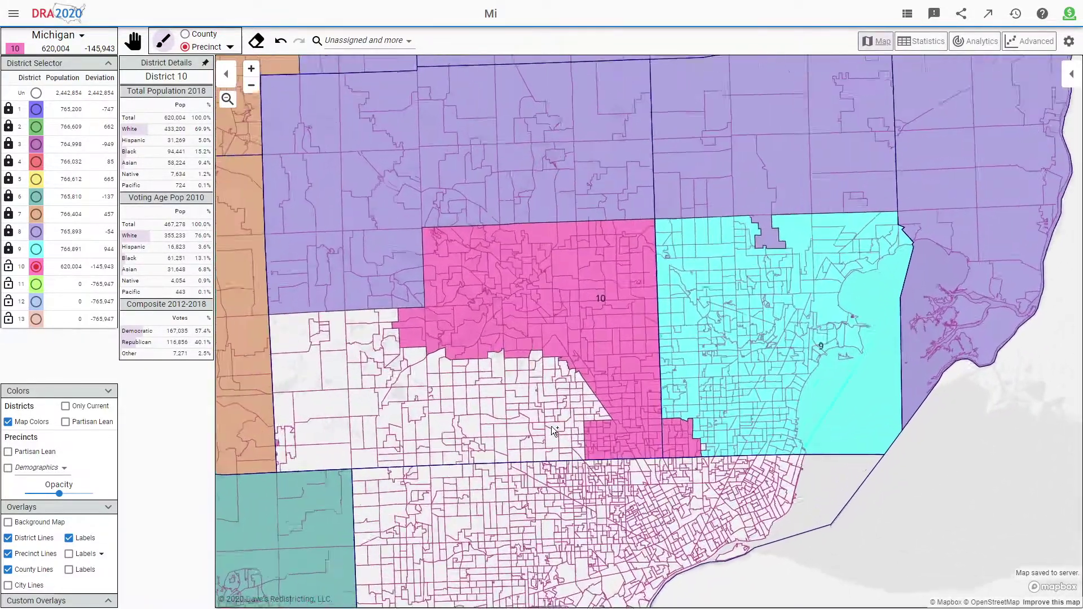
scroll(551, 426, up, 2)
mouse_move(521, 330)
mouse_down()
mouse_move(615, 456)
mouse_move(532, 460)
mouse_up()
mouse_move(514, 422)
mouse_down()
mouse_move(519, 390)
mouse_move(508, 418)
mouse_move(506, 360)
mouse_move(480, 378)
mouse_up()
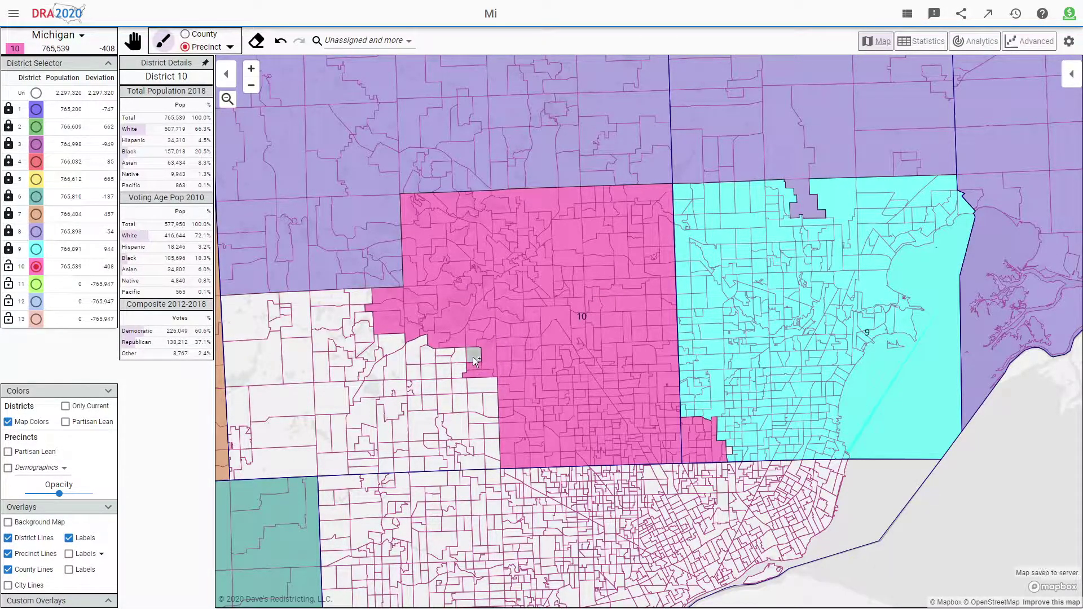
click(9, 266)
Assign all remaining unassigned precincts in the county southwest of District 10 to District 11.
click(36, 284)
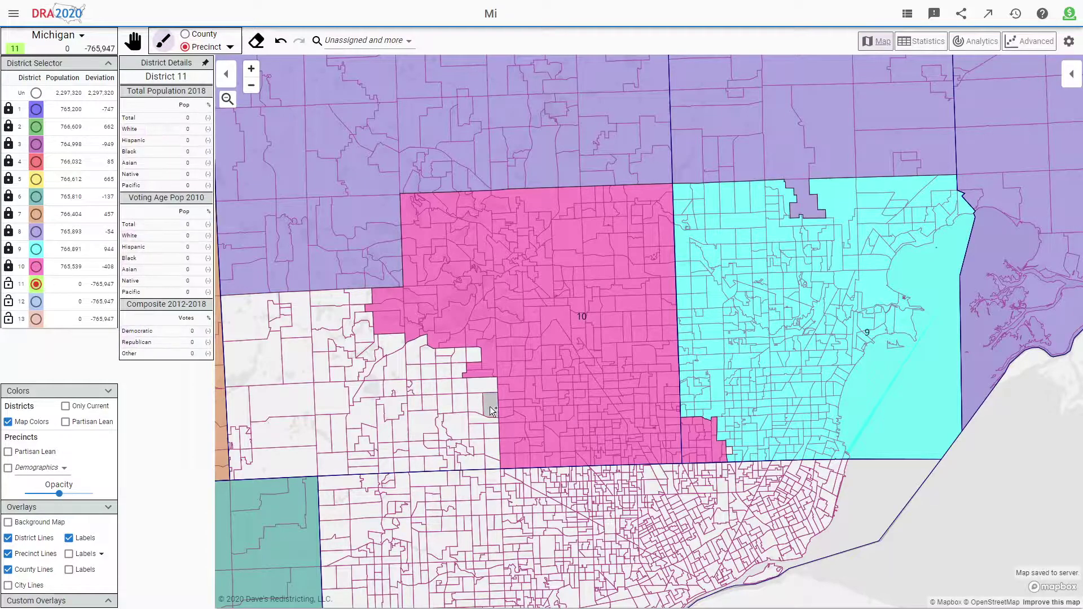
scroll(489, 408, down, 5)
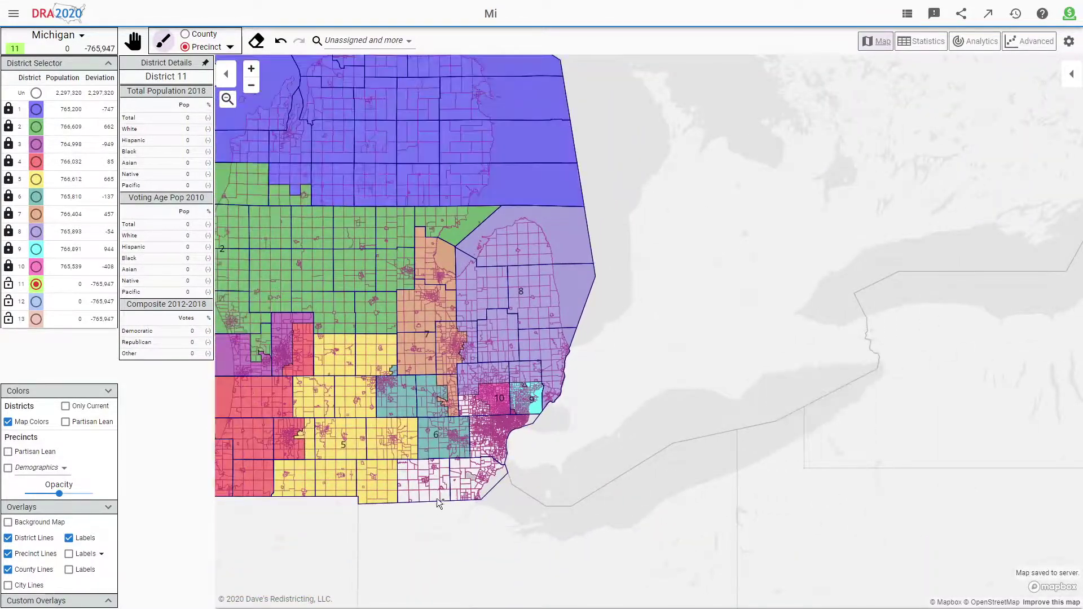
scroll(580, 426, up, 5)
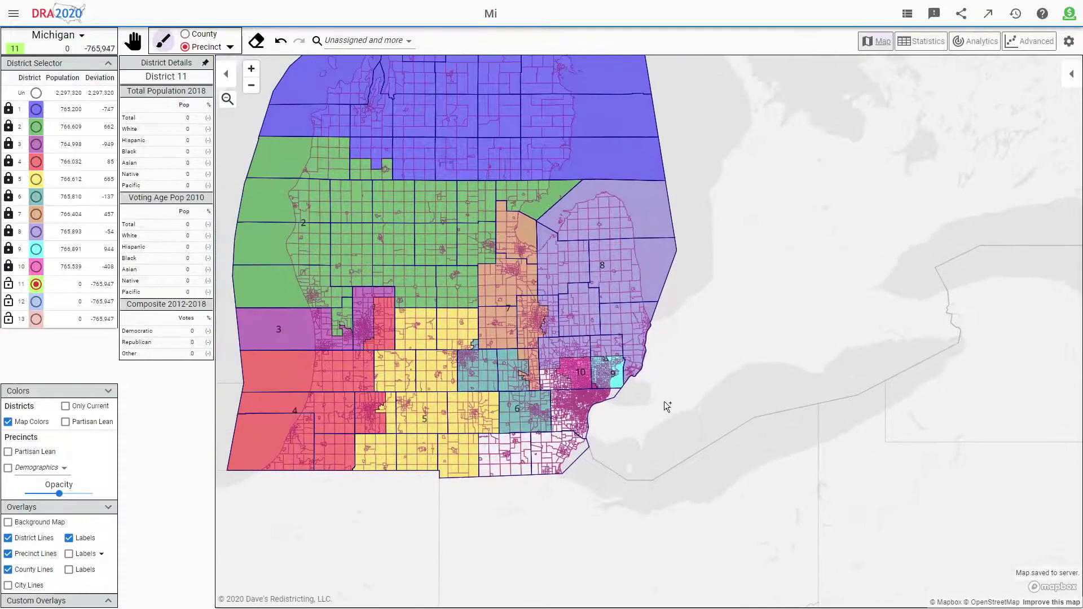
scroll(539, 316, up, 2)
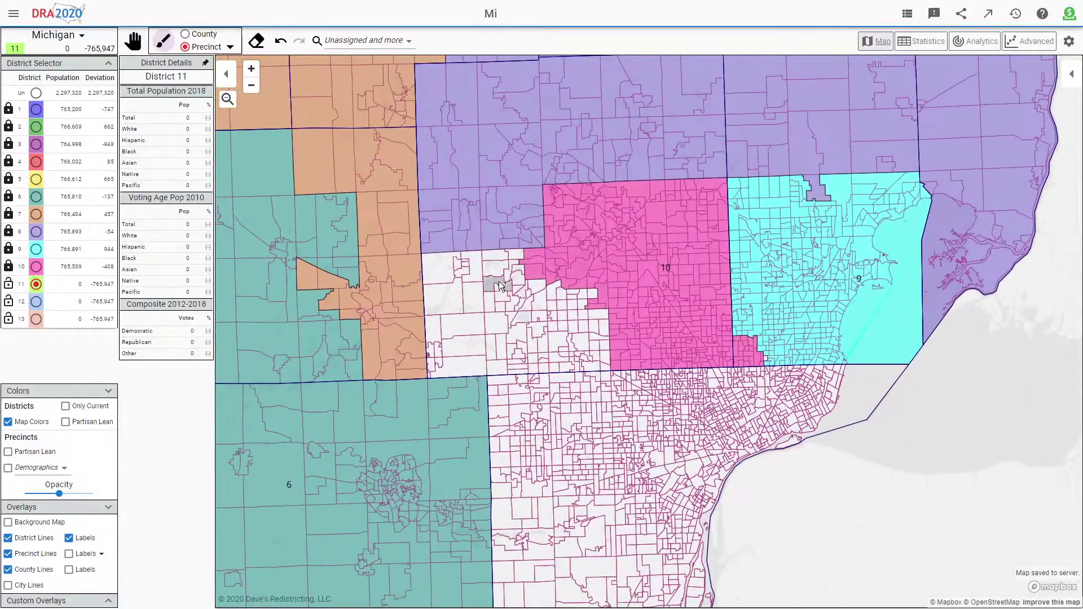
click(584, 345)
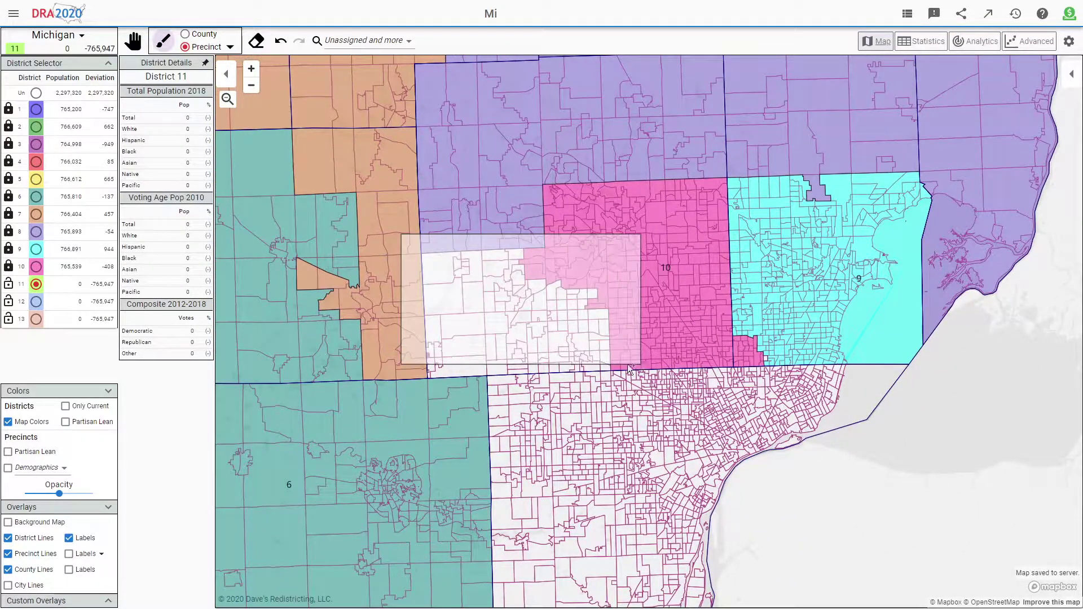
drag(445, 364, 576, 370)
click(595, 374)
scroll(441, 389, up, 1)
scroll(421, 392, down, 3)
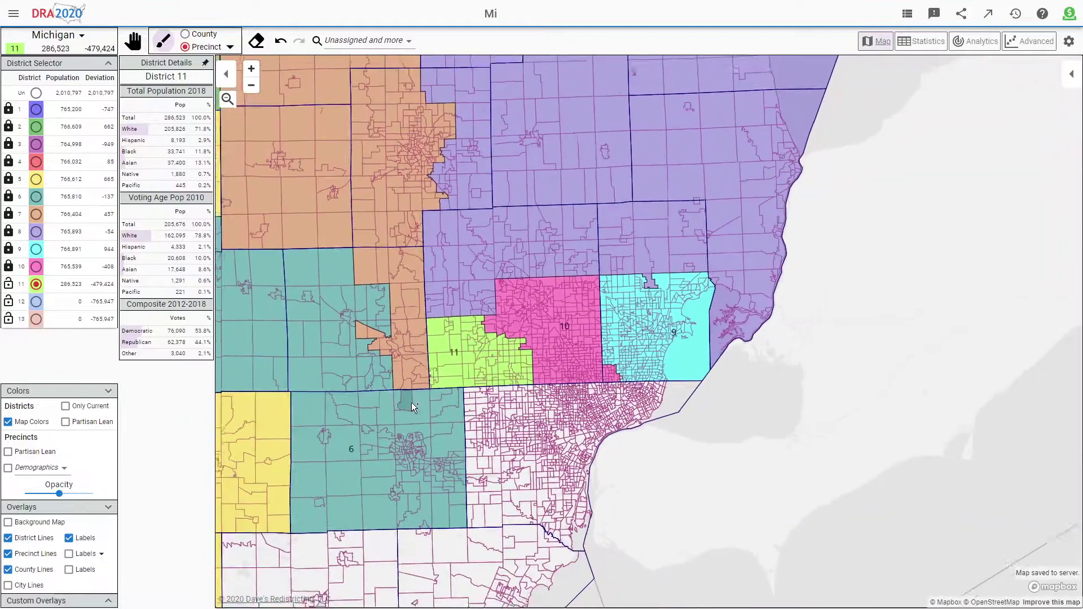
Extend District 11 south into the county east of District 6, filling the gaps along the county lines and its eastern edge.
scroll(499, 449, up, 4)
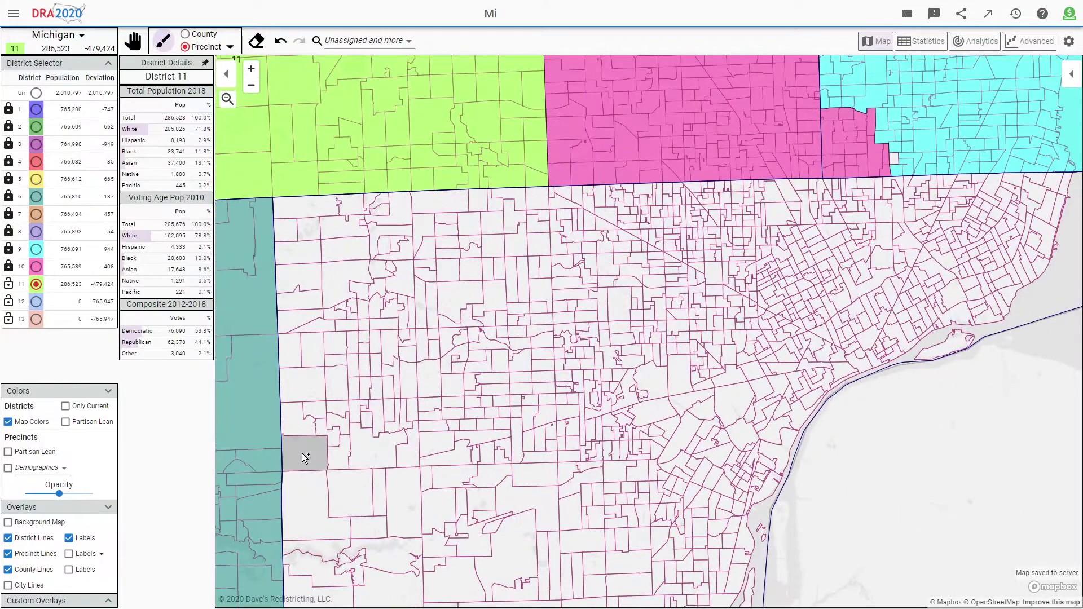
mouse_move(434, 346)
mouse_down()
mouse_move(338, 429)
mouse_move(525, 226)
mouse_move(511, 341)
mouse_up()
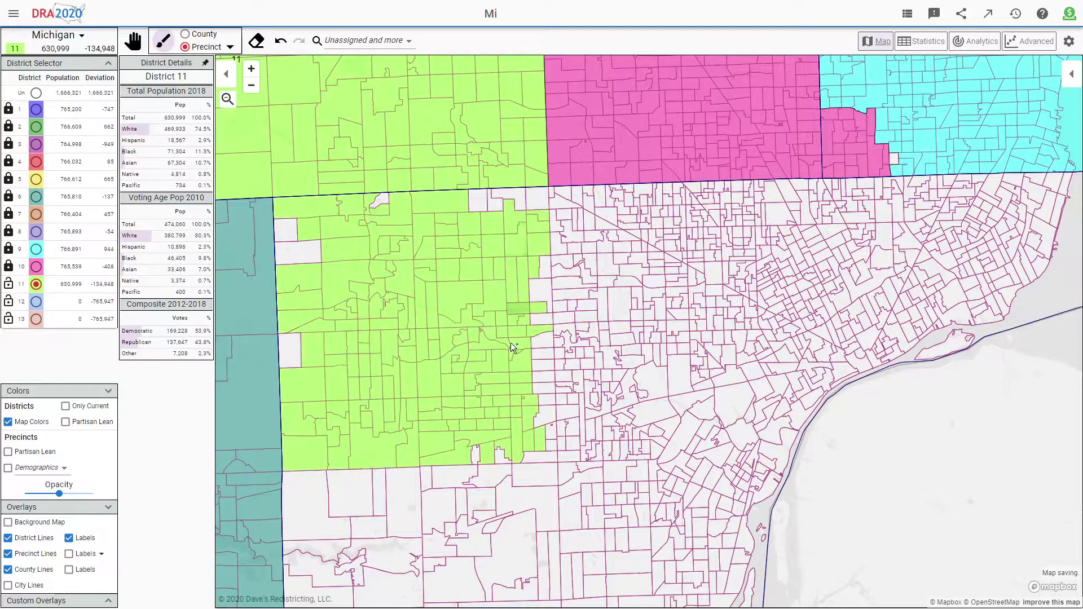
mouse_move(301, 376)
mouse_down()
mouse_move(290, 229)
mouse_move(514, 196)
mouse_up()
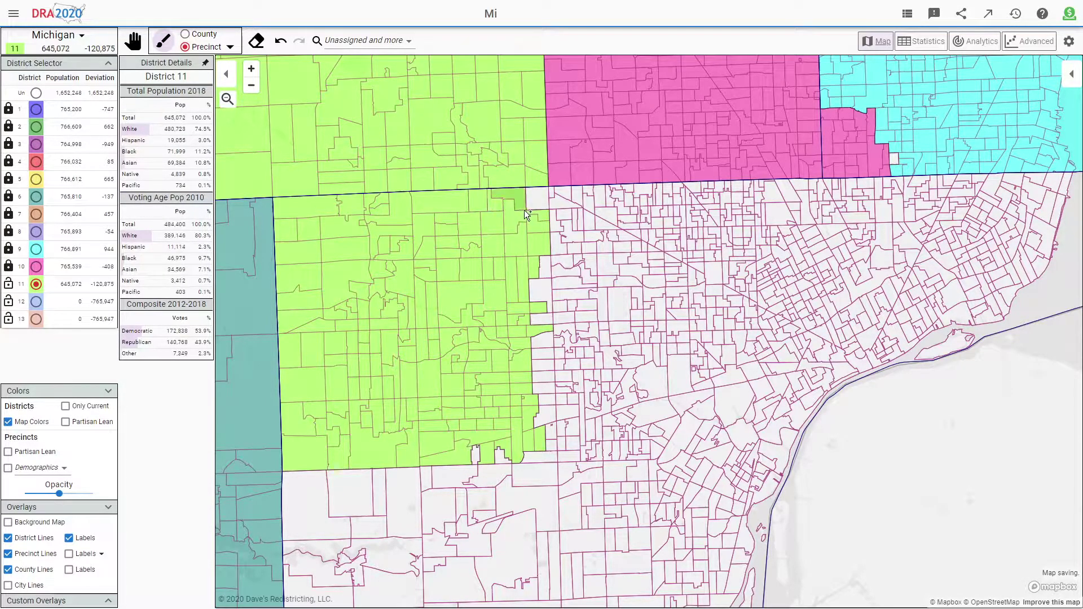
mouse_move(536, 394)
mouse_down()
mouse_move(550, 421)
mouse_move(485, 454)
mouse_move(495, 461)
mouse_move(532, 398)
mouse_move(543, 351)
mouse_up()
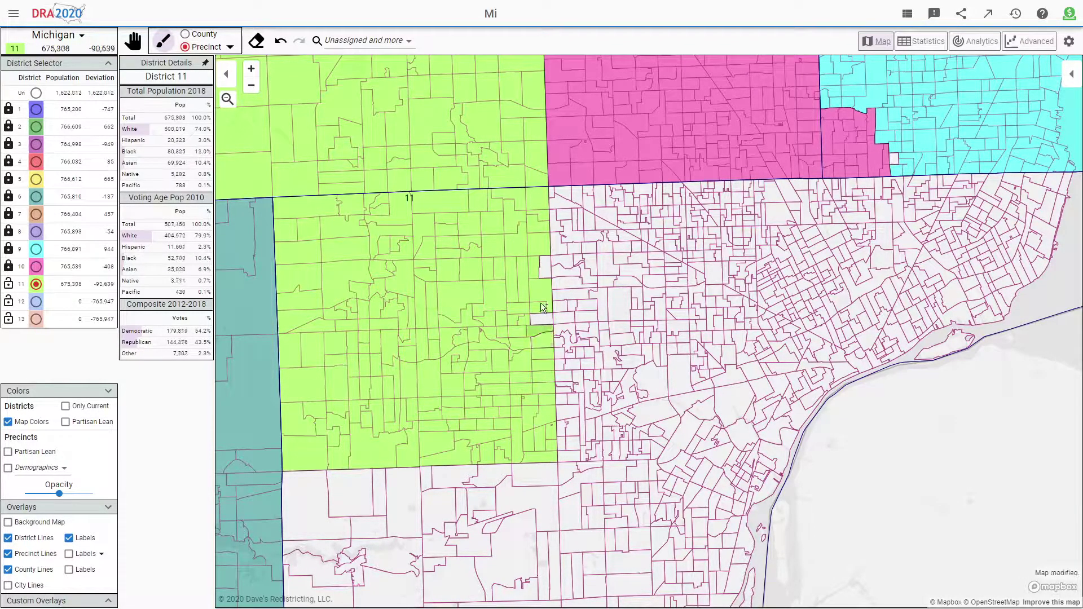
Complete District 11's straight eastern edge and extend the district along District 6's eastern border to the southern county line.
scroll(454, 367, down, 5)
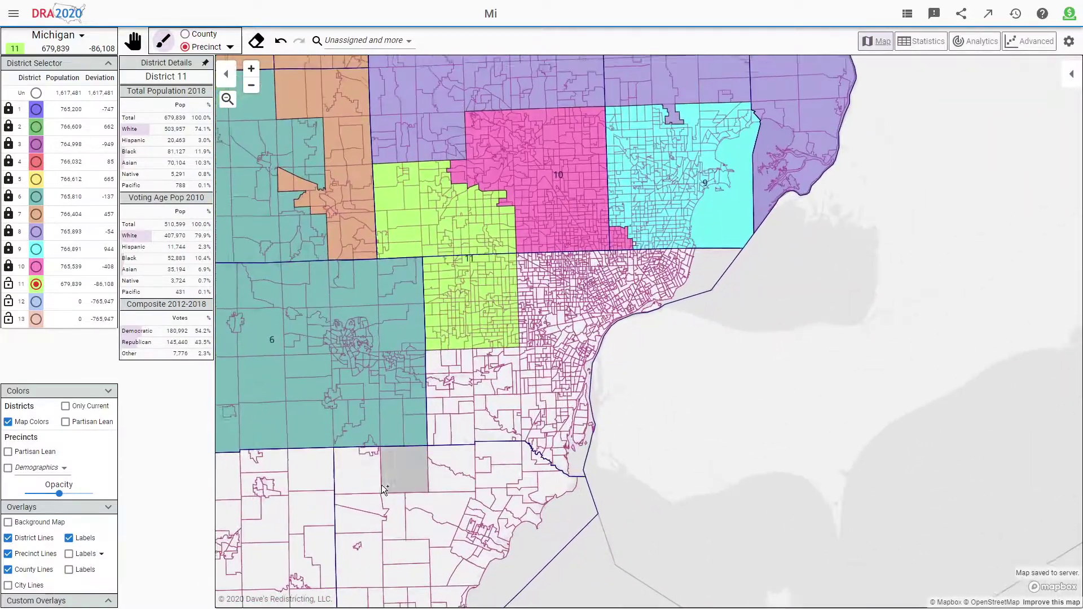
scroll(412, 440, up, 3)
drag(519, 377, 531, 463)
scroll(695, 340, up, 1)
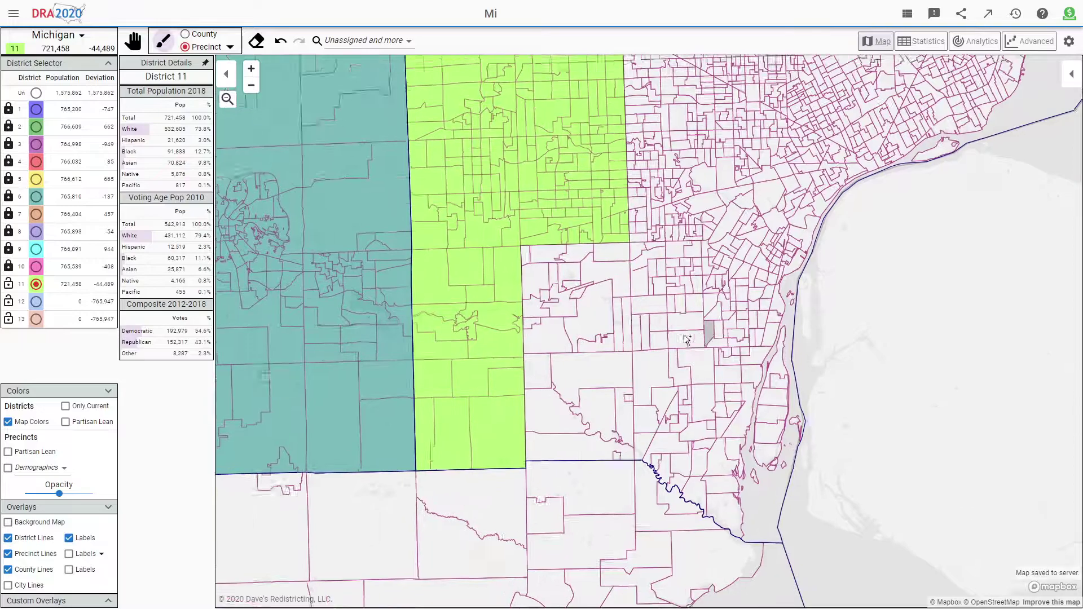
Add the next column of precincts east of District 11's southern strip, down to the southern county line.
scroll(696, 339, up, 1)
drag(450, 207, 591, 354)
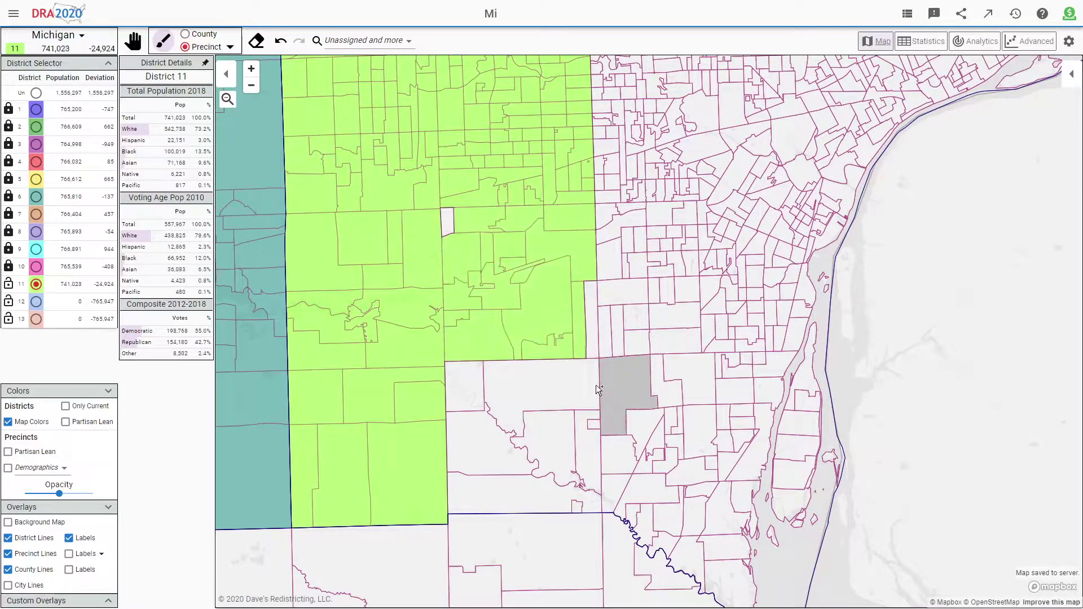
click(446, 228)
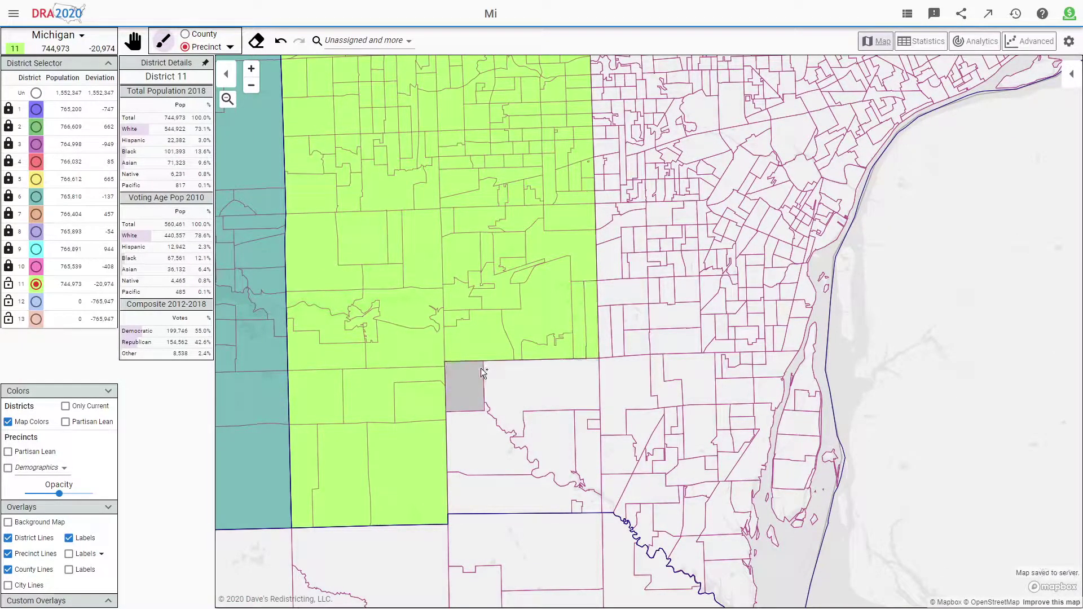
mouse_move(471, 446)
mouse_down()
mouse_move(496, 479)
mouse_move(577, 495)
mouse_move(582, 441)
mouse_move(559, 390)
mouse_up()
scroll(533, 395, down, 5)
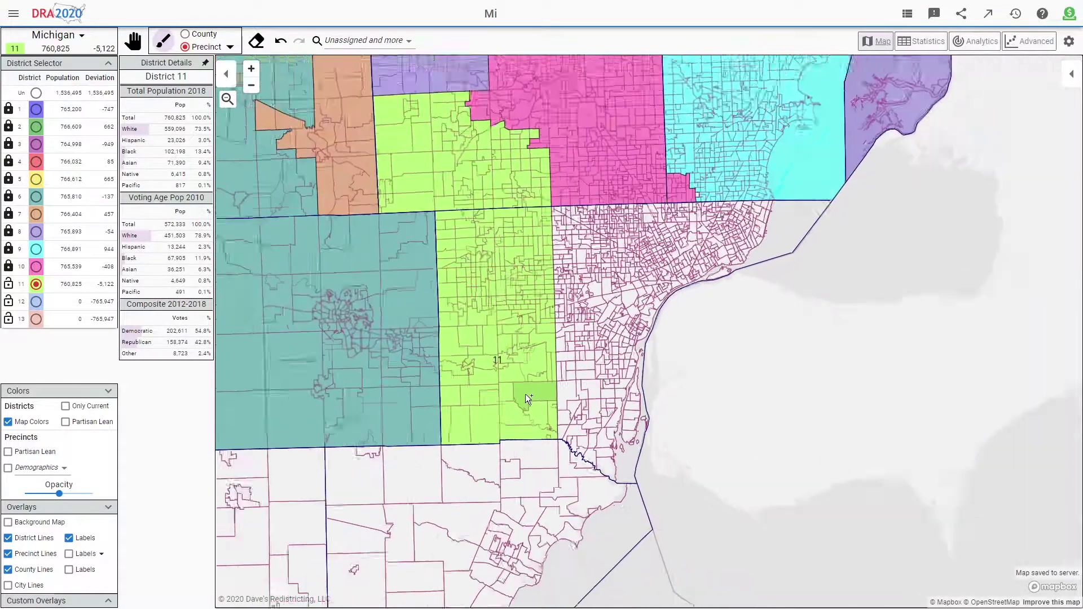
Add the precincts around the diagonal boundary directly south of District 10's southwestern corner to District 11.
scroll(570, 242, up, 5)
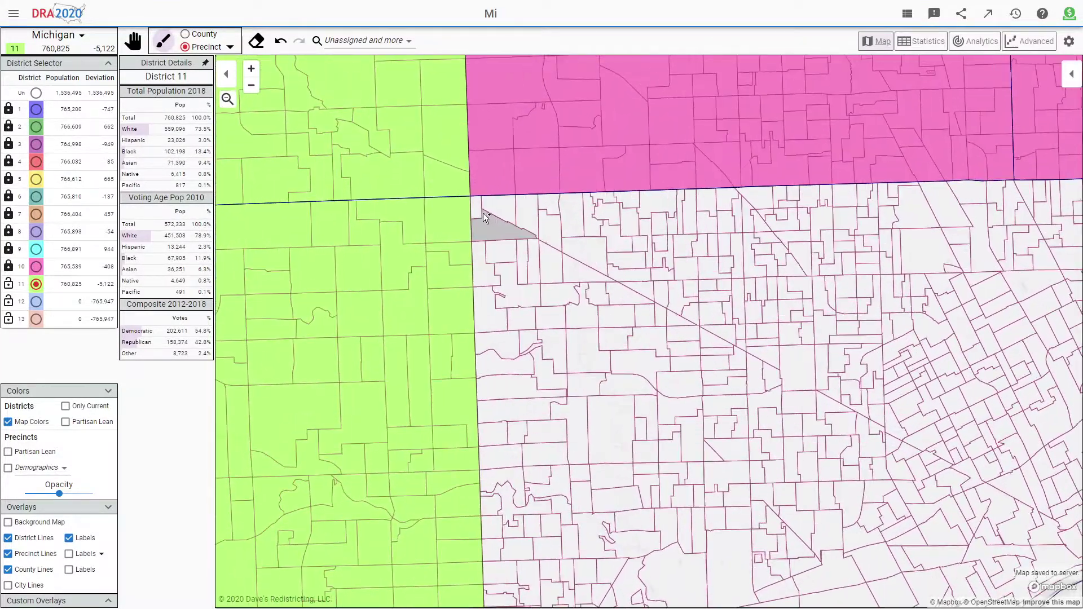
drag(484, 222, 509, 216)
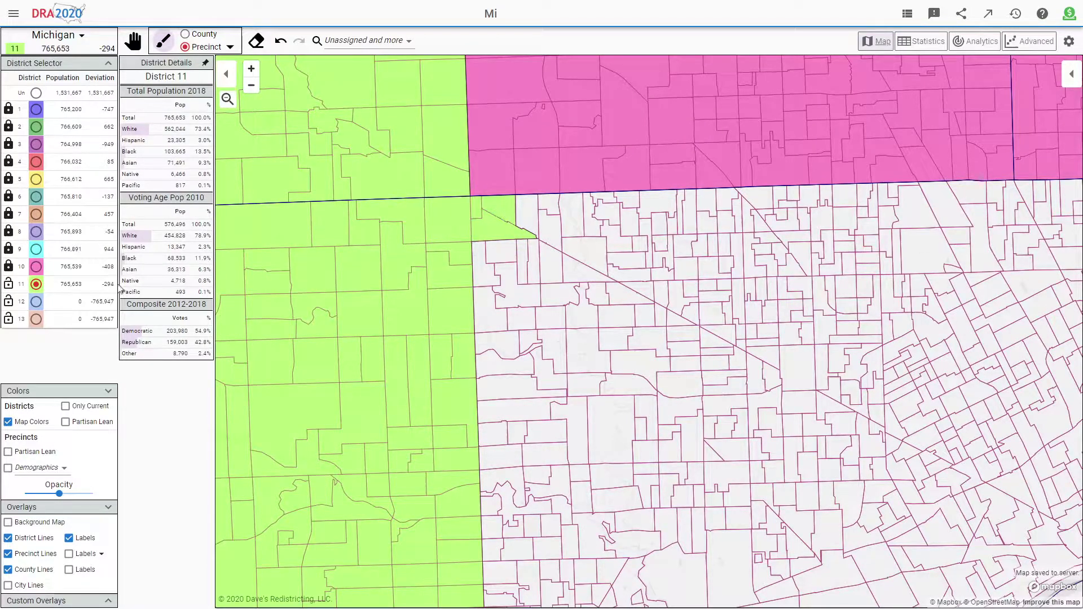
click(527, 208)
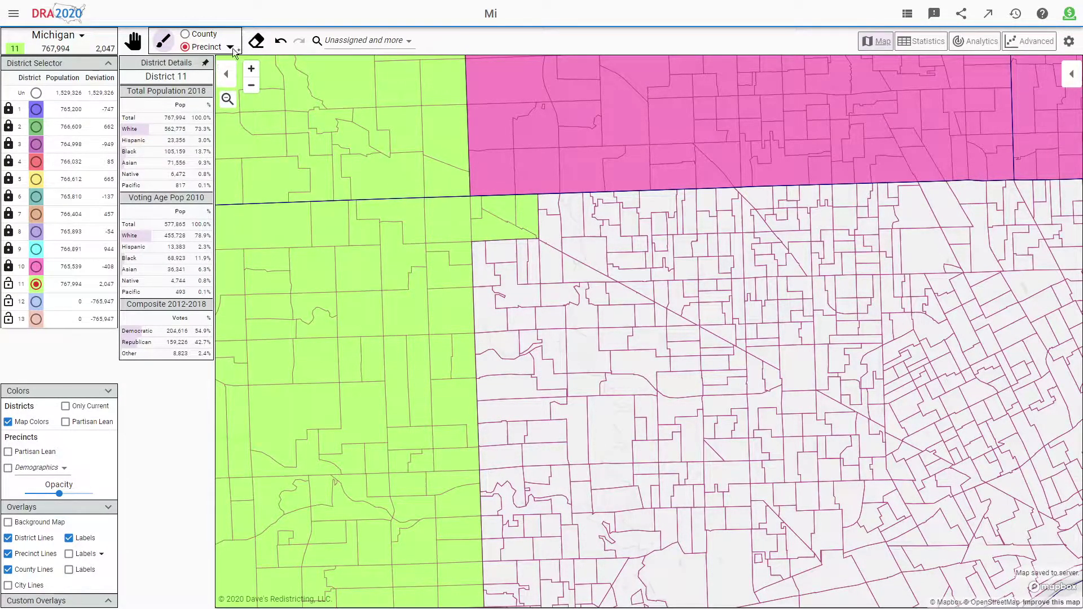
click(275, 46)
click(299, 41)
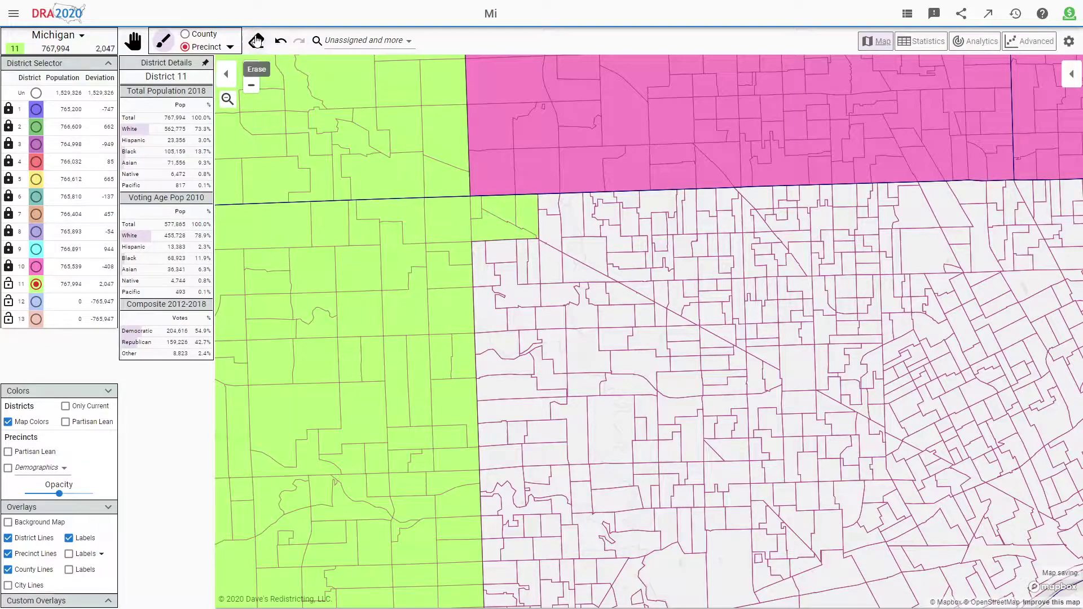
Unassign District 11's area south of the diagonal boundary, add the next precinct east along the county line, and lock the district.
click(257, 41)
click(487, 239)
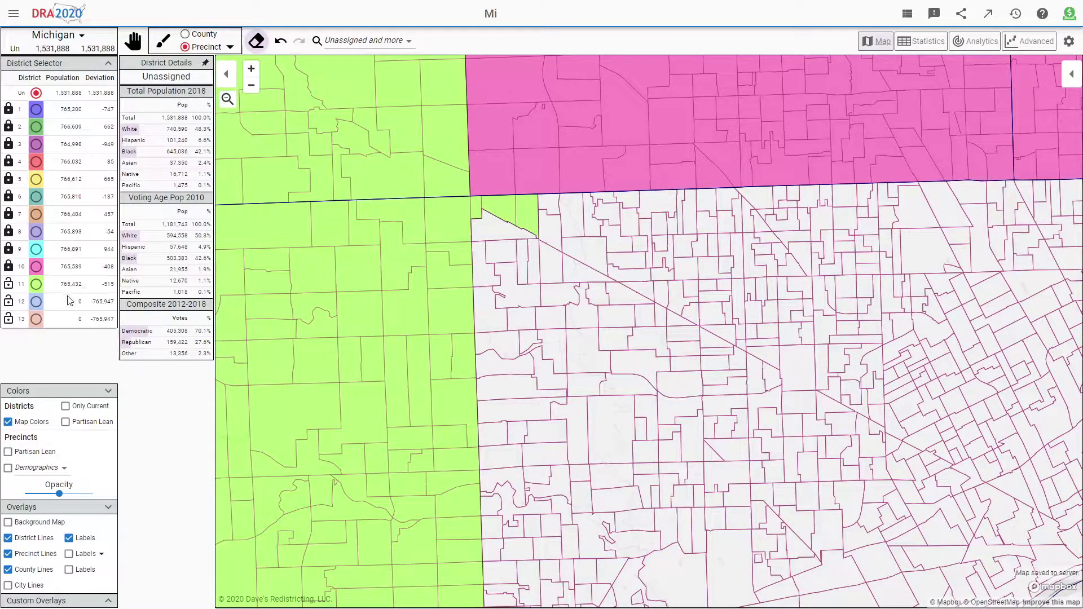
click(35, 284)
click(549, 206)
click(8, 284)
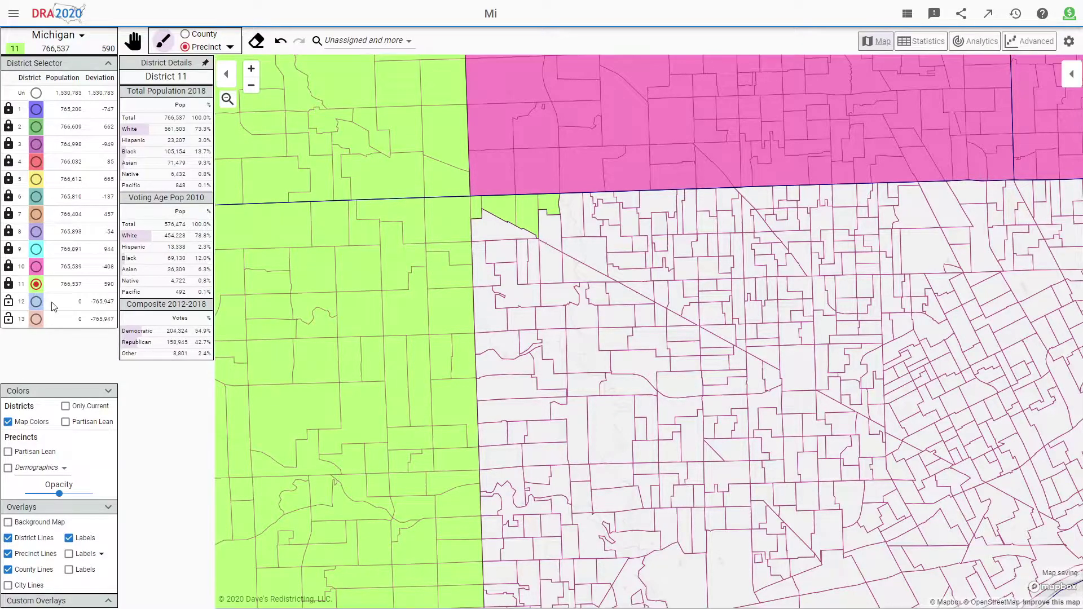
Start District 12 with a large block of precincts directly south of District 10, bordering District 11 on the west.
click(36, 301)
scroll(502, 404, down, 5)
scroll(594, 475, up, 3)
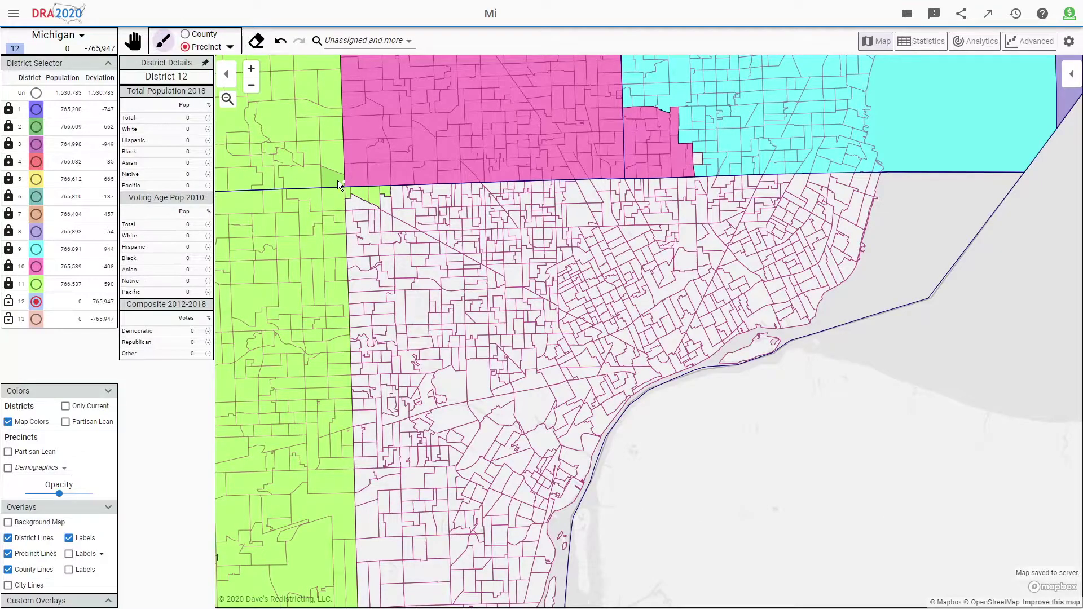
mouse_move(339, 185)
mouse_down()
mouse_move(452, 337)
mouse_move(511, 374)
mouse_move(700, 177)
mouse_up()
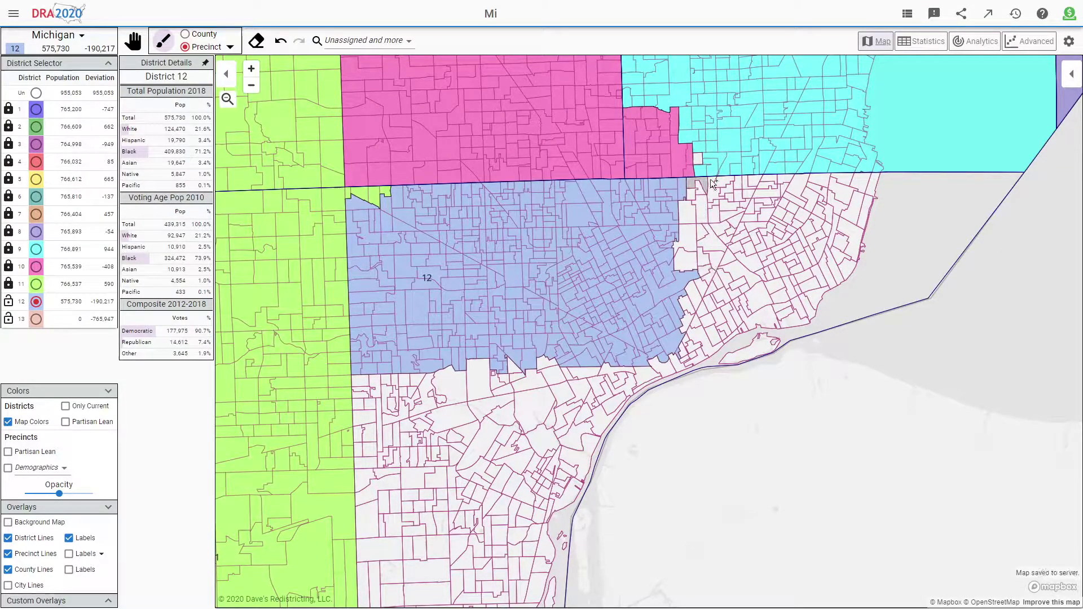
Assign the leftover unassigned precinct between Districts 9 and 10 near the southern county line to District 10.
scroll(706, 187, up, 4)
click(34, 271)
click(634, 255)
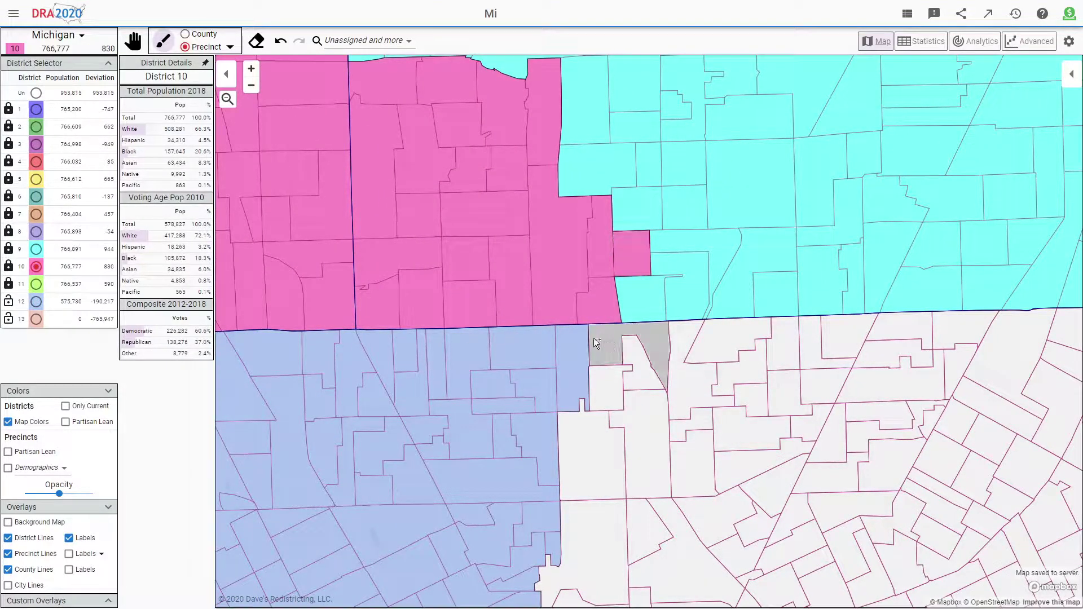
Extend District 12 east along the county line below District 9, filling the unassigned pocket precincts on its eastern edge.
scroll(578, 321, down, 4)
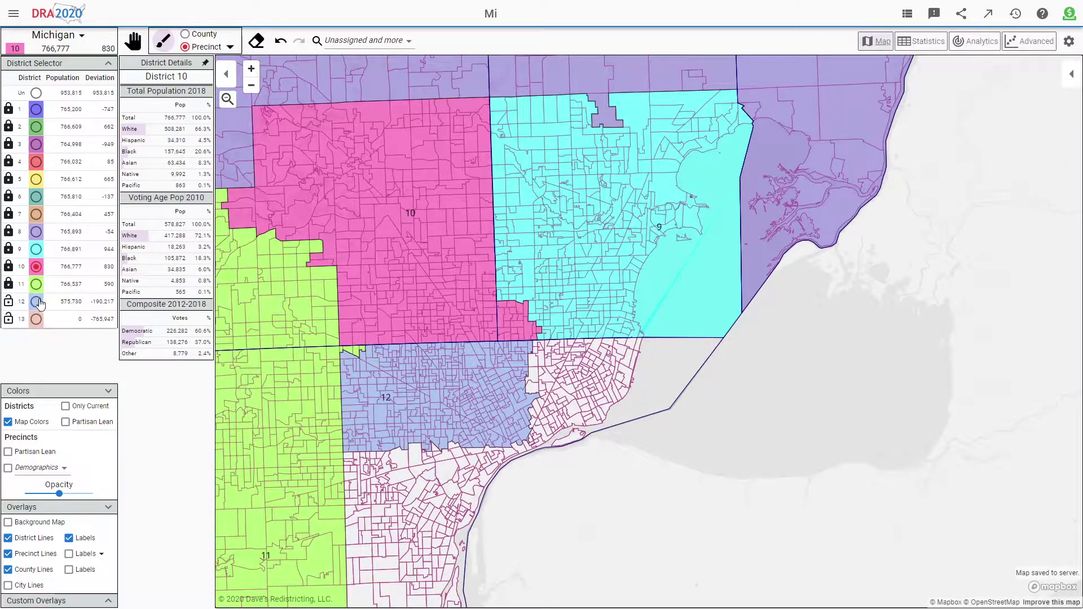
click(37, 302)
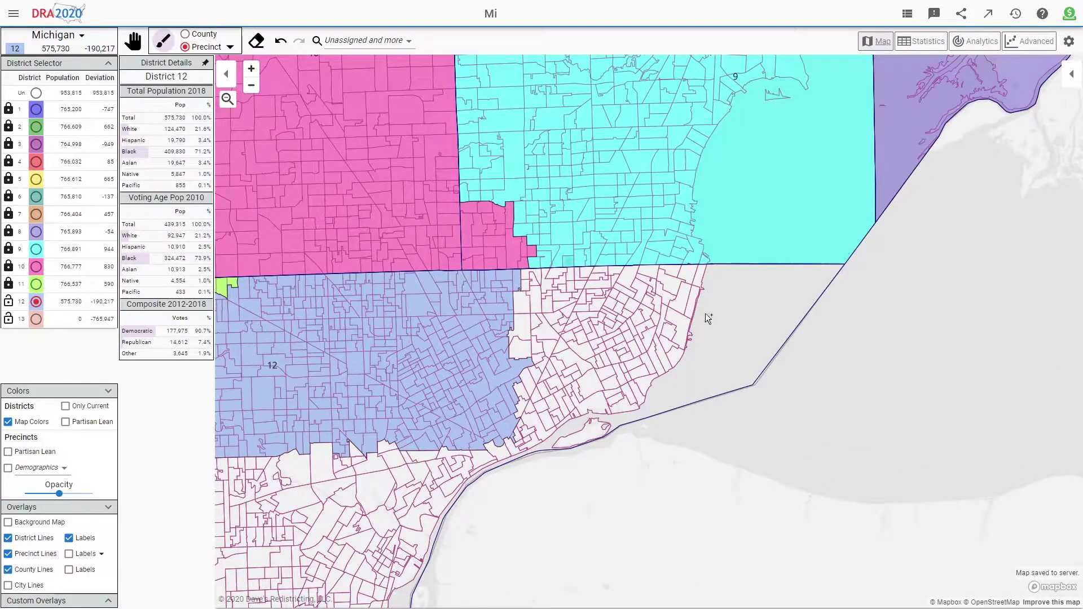
scroll(738, 344, up, 1)
mouse_move(460, 279)
mouse_down()
mouse_move(355, 233)
mouse_move(614, 350)
mouse_up()
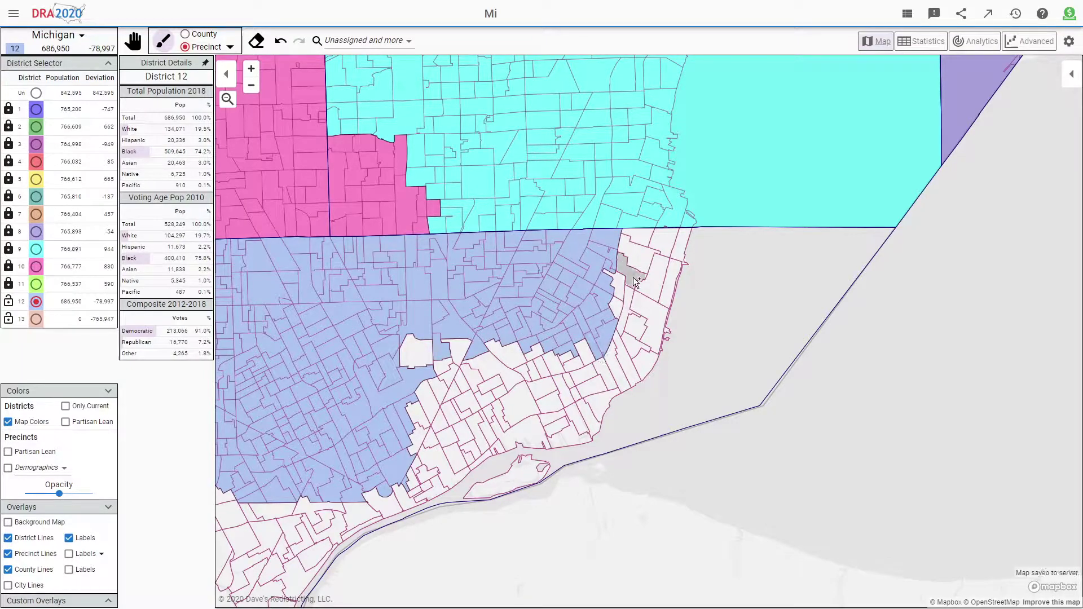
click(416, 351)
mouse_move(462, 354)
mouse_down()
mouse_move(402, 414)
mouse_move(432, 405)
mouse_move(412, 446)
mouse_up()
Extend District 12 south with a band of precincts reaching from District 11's eastern border toward the river.
scroll(410, 442, down, 5)
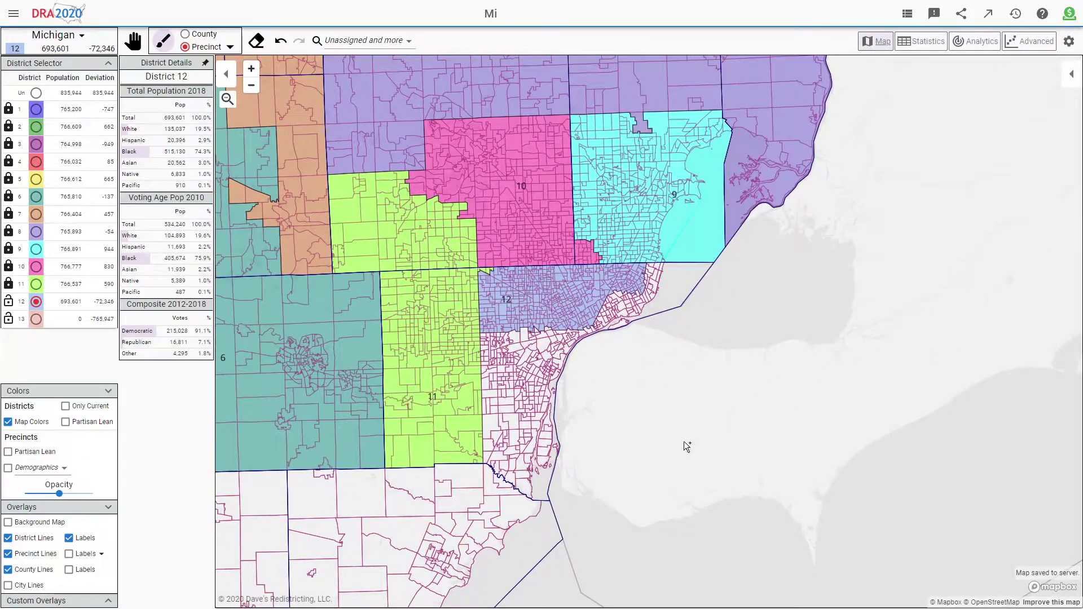
scroll(712, 470, down, 3)
scroll(708, 469, up, 3)
scroll(478, 329, up, 2)
scroll(478, 328, up, 2)
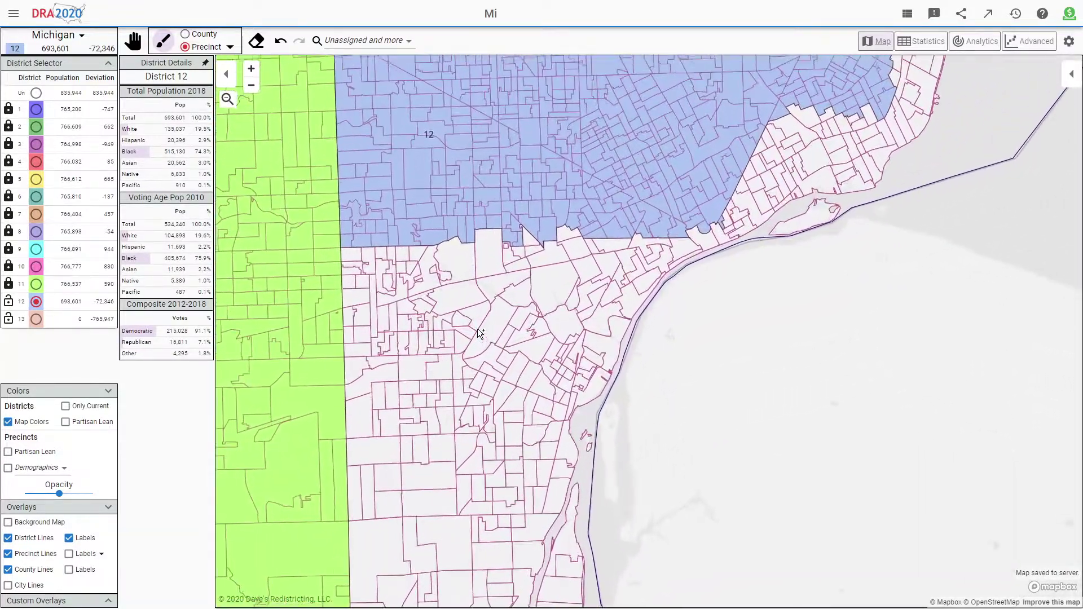
drag(315, 203, 577, 335)
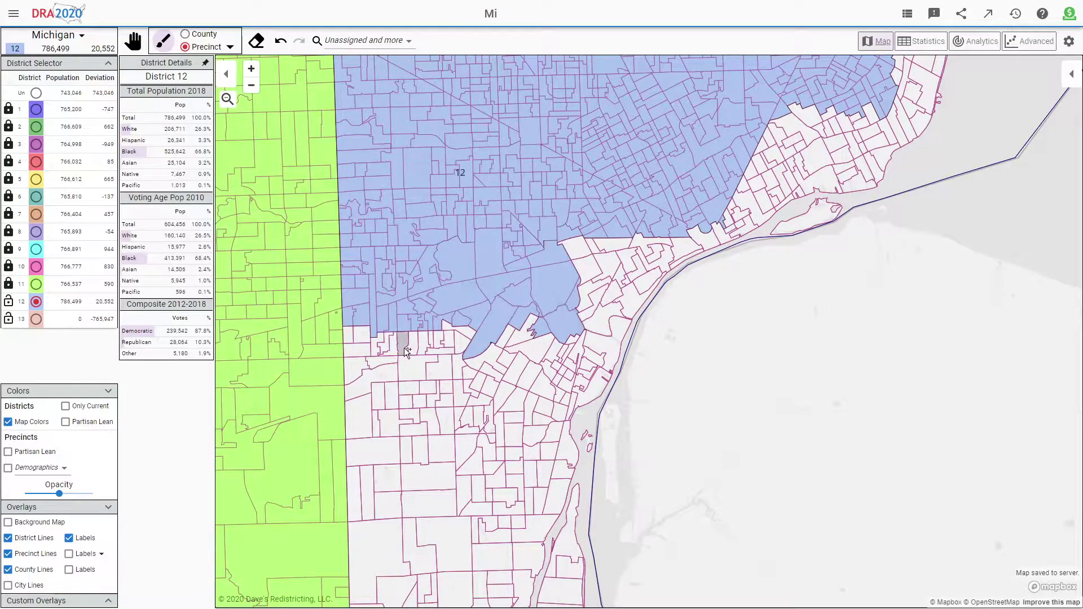
Unassign excess precincts along District 12's southern edge to bring its population near the target, and lock the district.
click(257, 41)
mouse_move(486, 347)
mouse_down()
mouse_move(525, 321)
mouse_move(564, 326)
mouse_up()
click(564, 326)
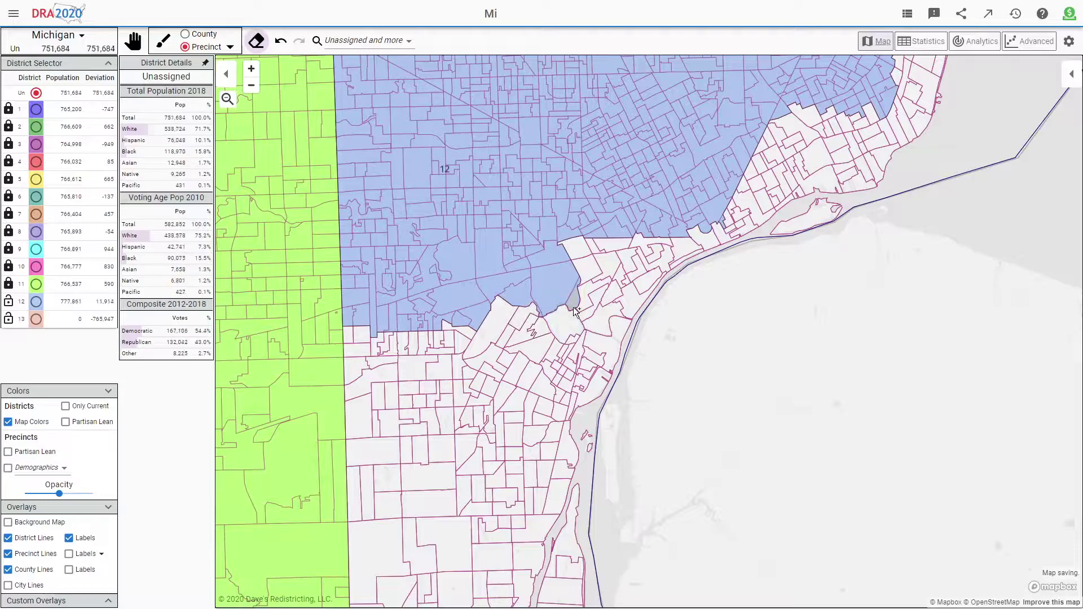
mouse_move(438, 335)
mouse_down()
mouse_move(460, 322)
mouse_move(412, 323)
mouse_move(470, 320)
mouse_up()
drag(394, 324, 380, 325)
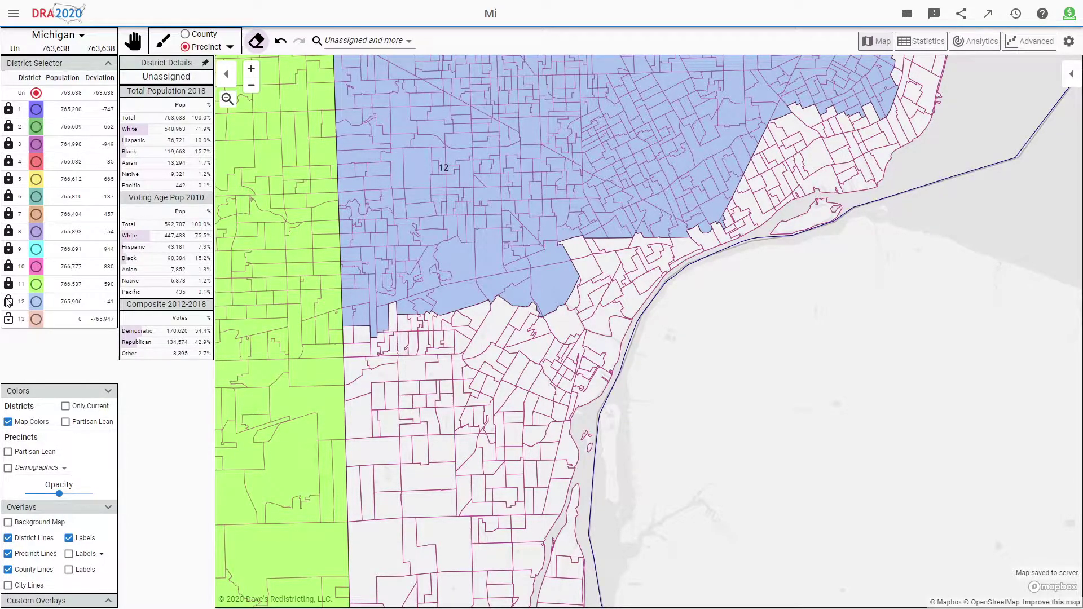
Assign all remaining unassigned territory in southeastern Michigan to District 13, painting by whole county.
click(36, 318)
scroll(545, 429, down, 5)
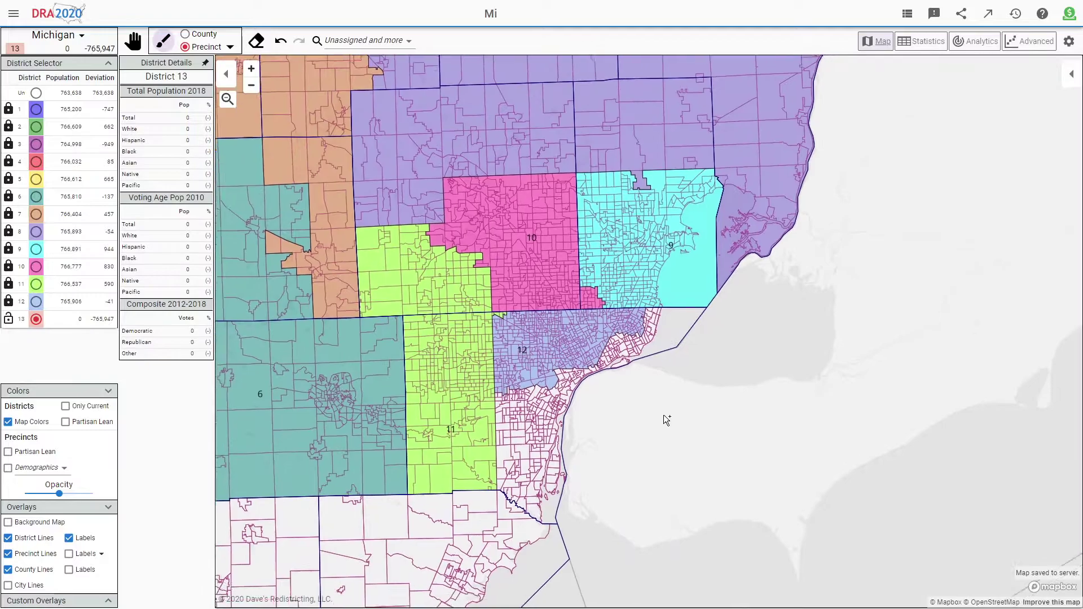
scroll(632, 401, down, 5)
click(197, 35)
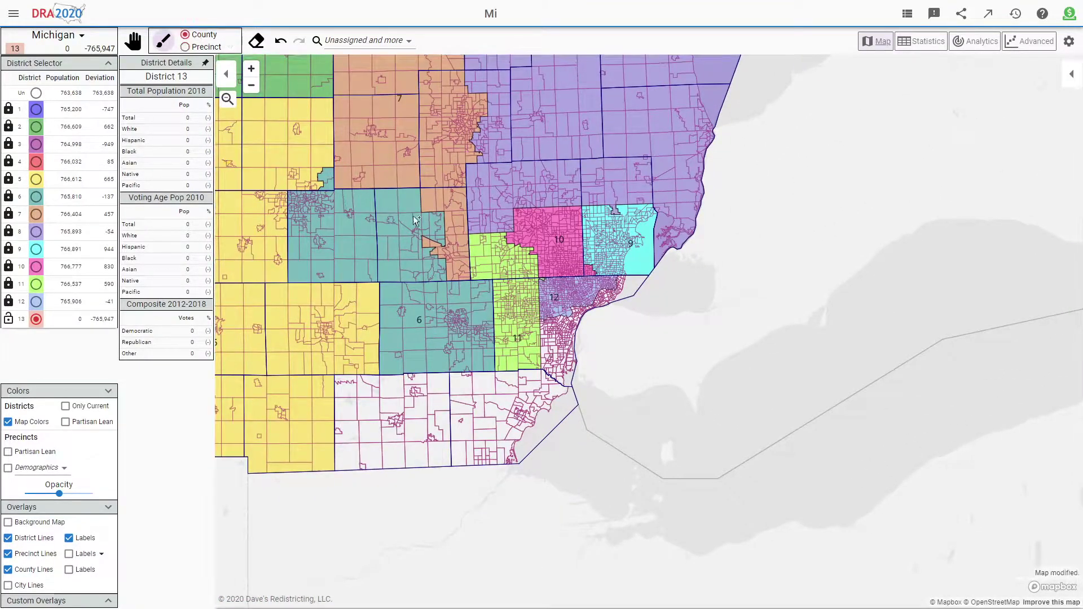
drag(466, 417, 408, 442)
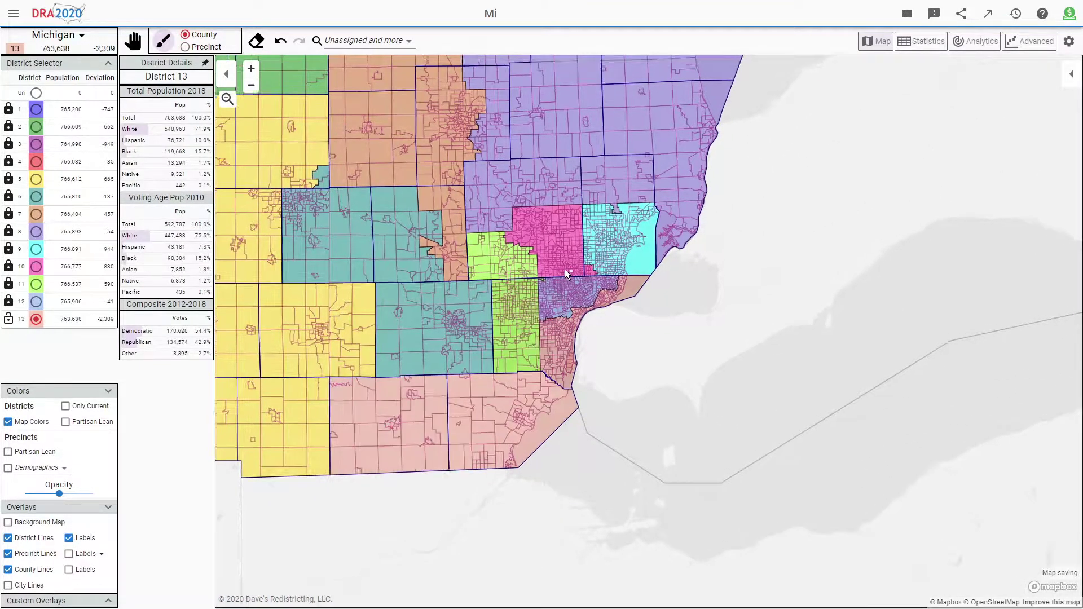
Hide the county and precinct line overlays and set the painting unit back to precincts.
scroll(564, 269, up, 5)
scroll(527, 306, down, 5)
scroll(304, 490, up, 2)
key(Escape)
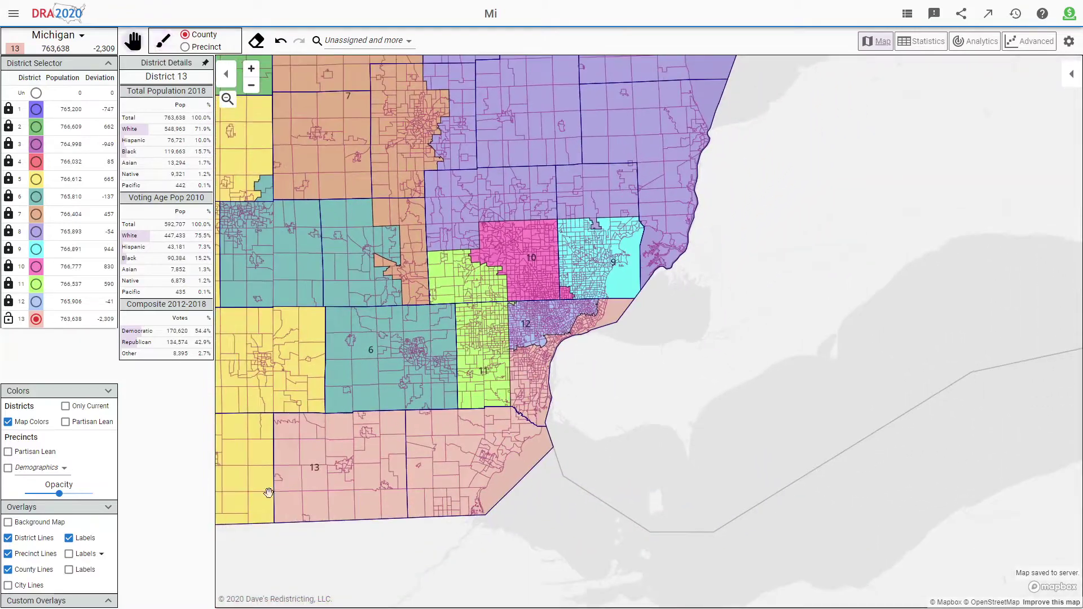
click(8, 570)
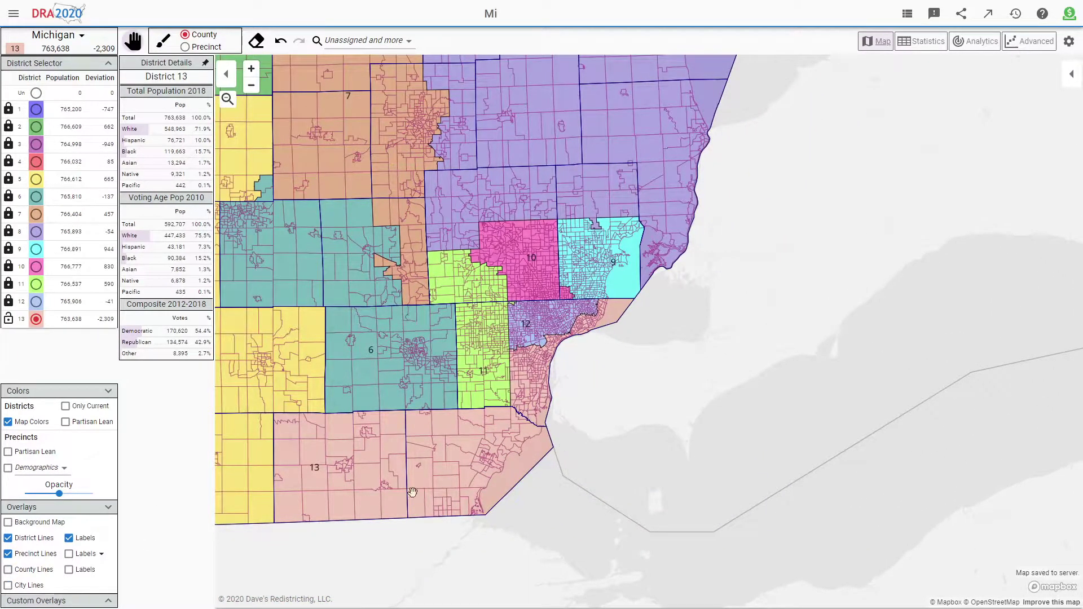
click(8, 555)
scroll(564, 440, down, 2)
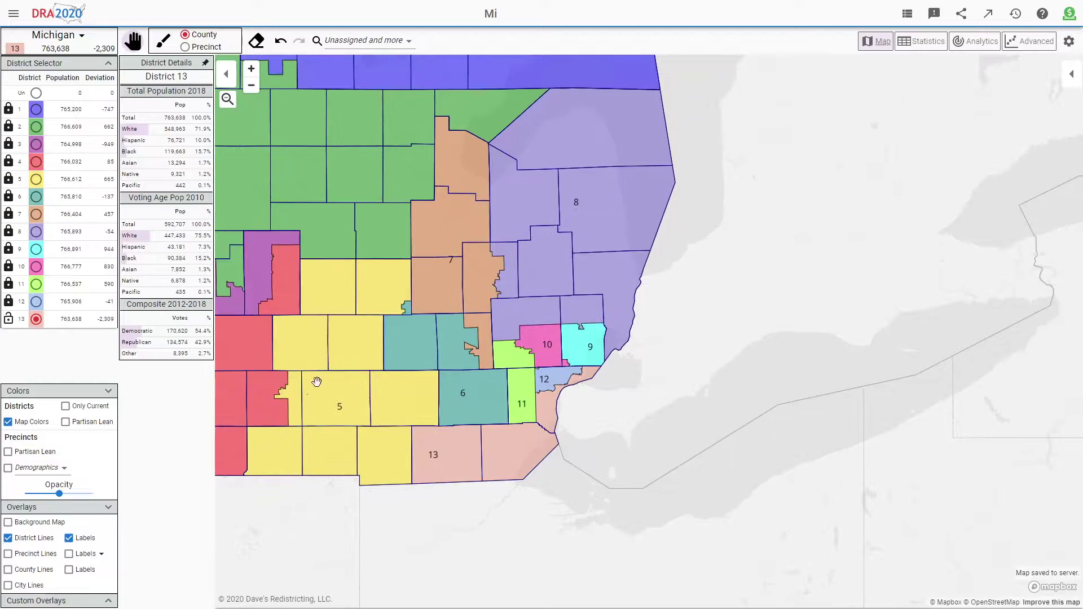
click(185, 47)
Color the districts by partisan lean instead of map colors, and lock District 13.
drag(652, 348, 815, 337)
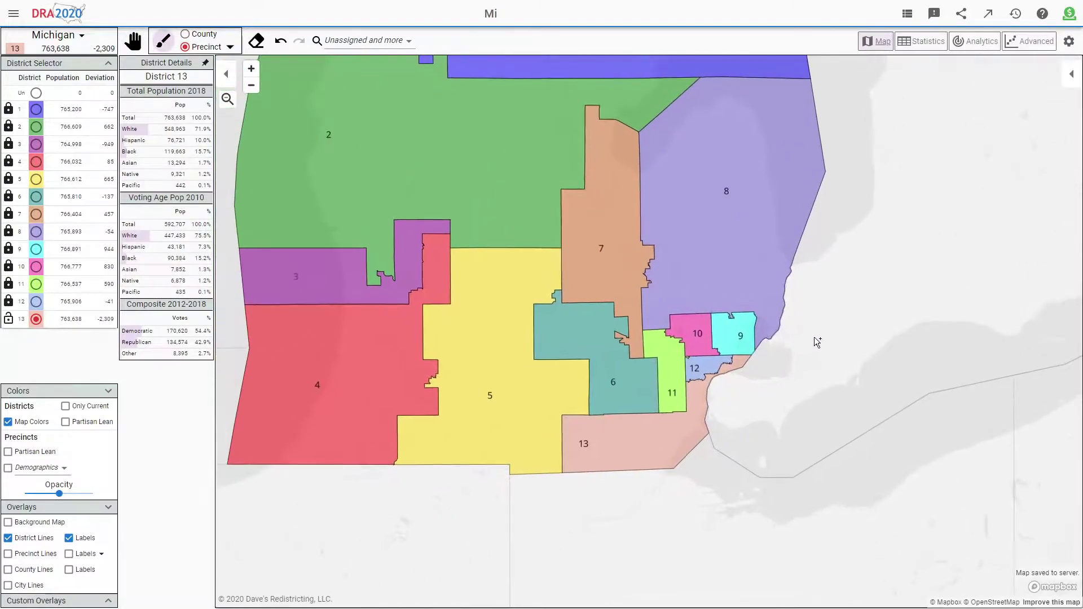
scroll(801, 349, down, 4)
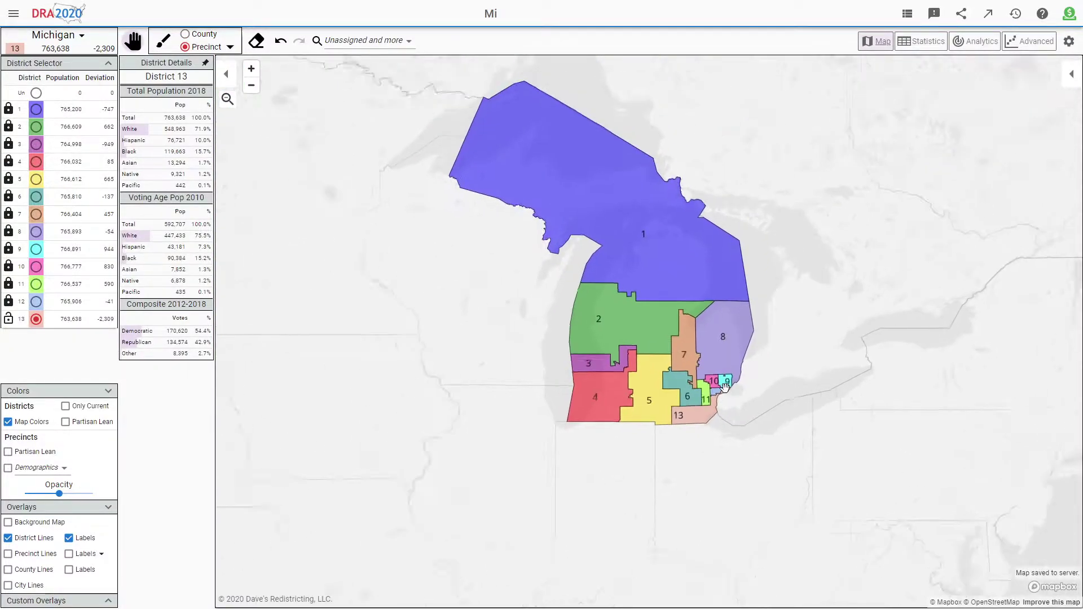
drag(764, 386, 571, 426)
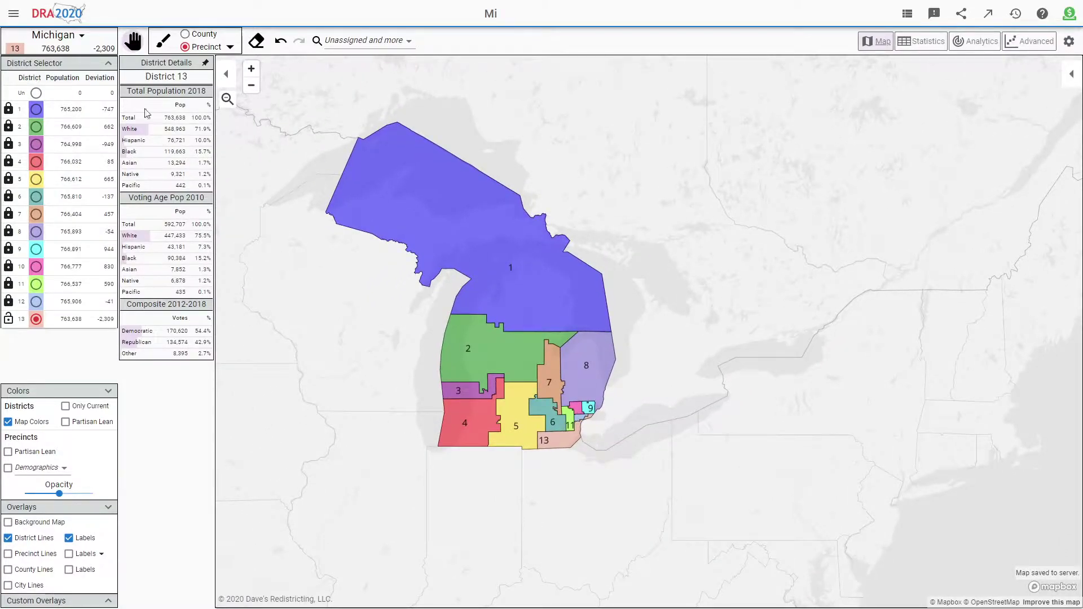
click(66, 422)
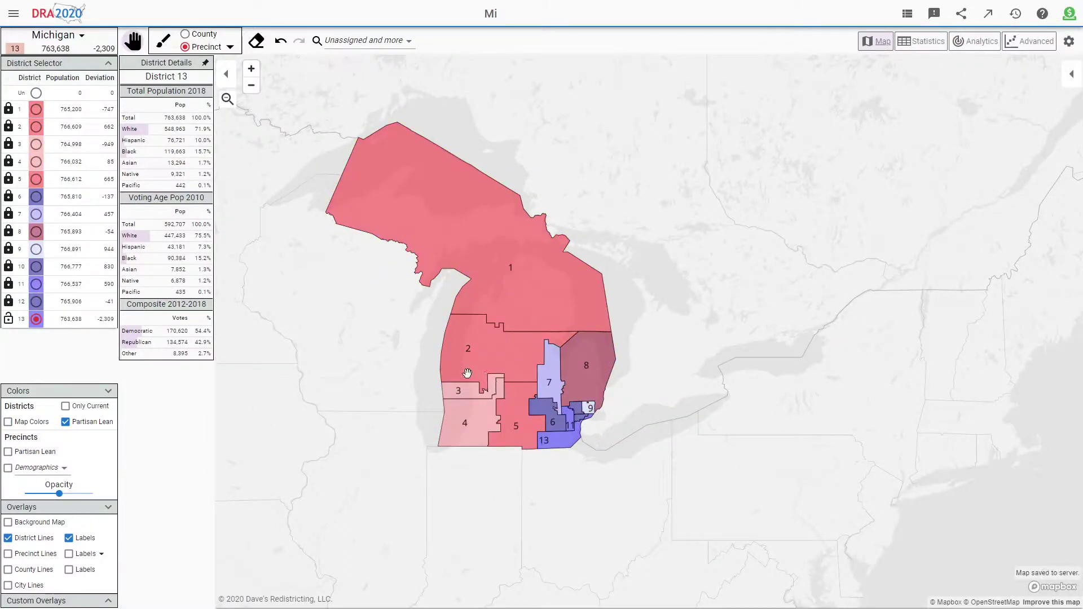
scroll(474, 382, up, 1)
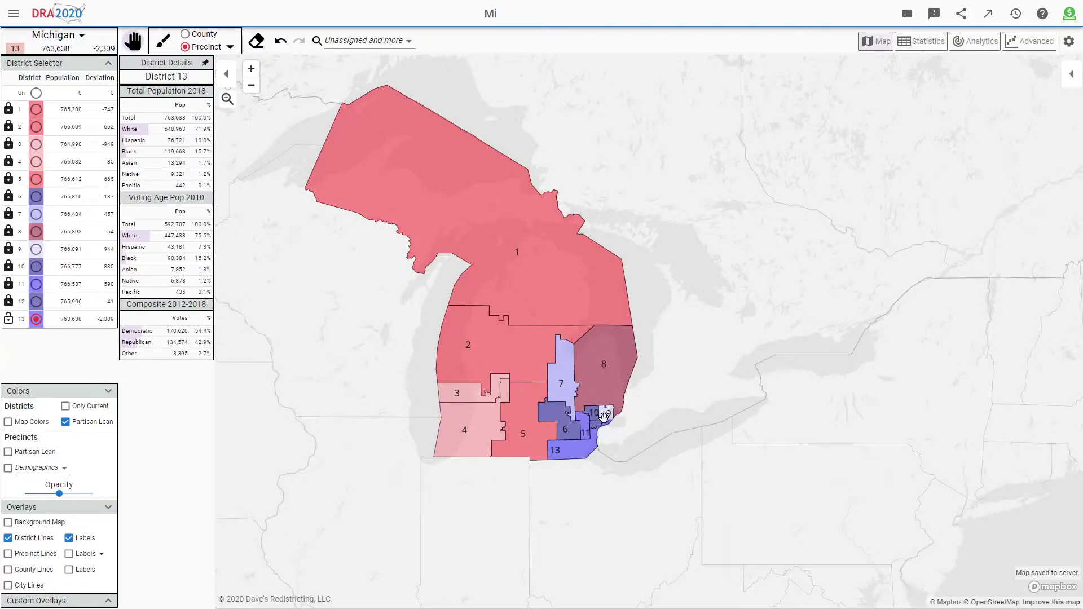
click(10, 320)
Examine the partisan lean of the districts across the finished statewide map, including the Detroit area.
scroll(424, 368, down, 3)
scroll(557, 428, up, 3)
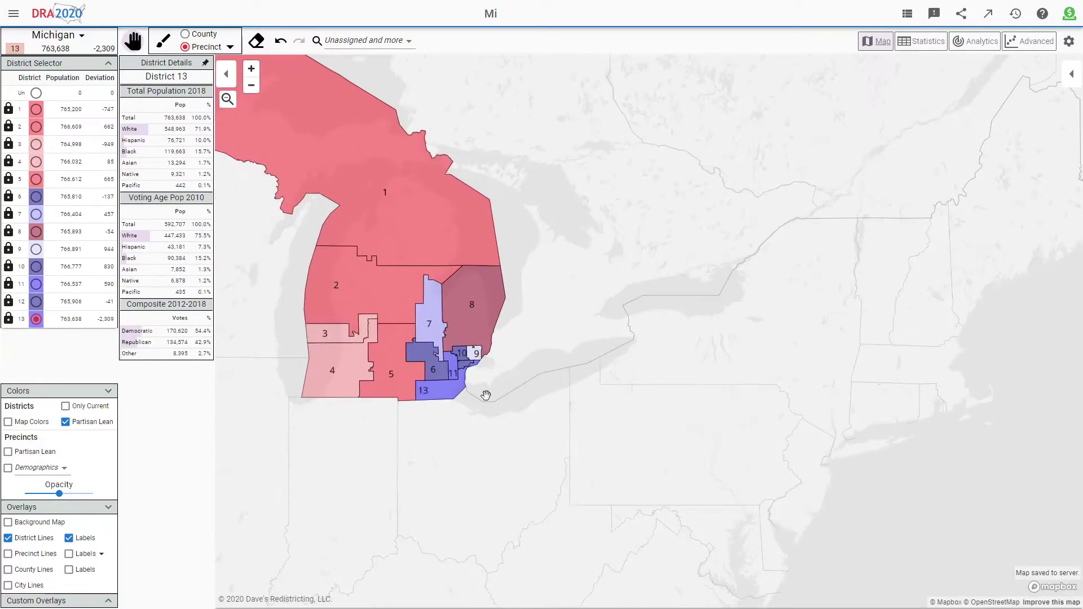
scroll(467, 394, up, 2)
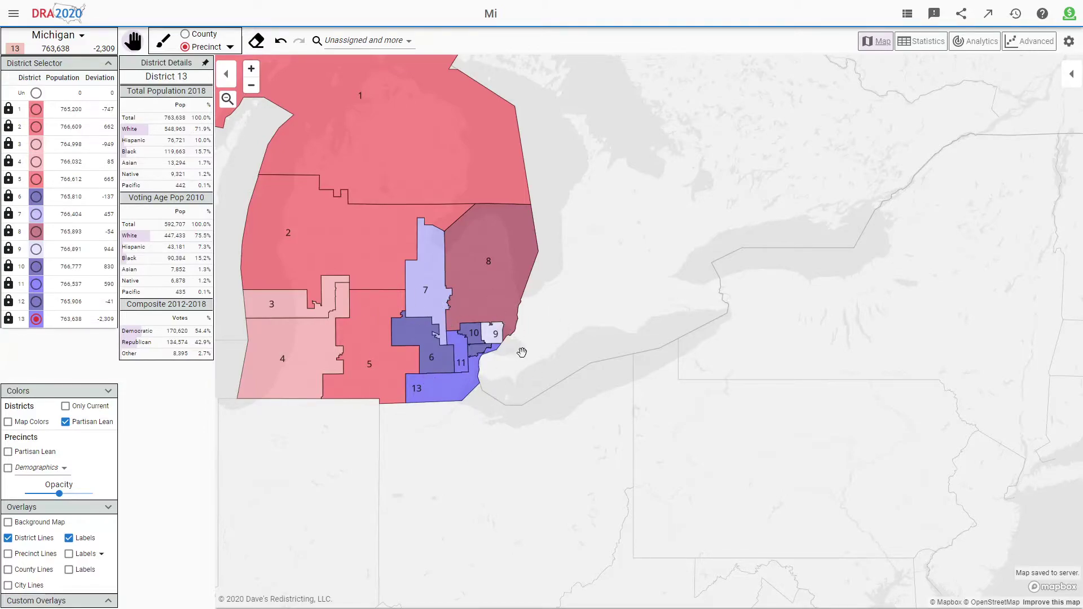
scroll(491, 379, down, 2)
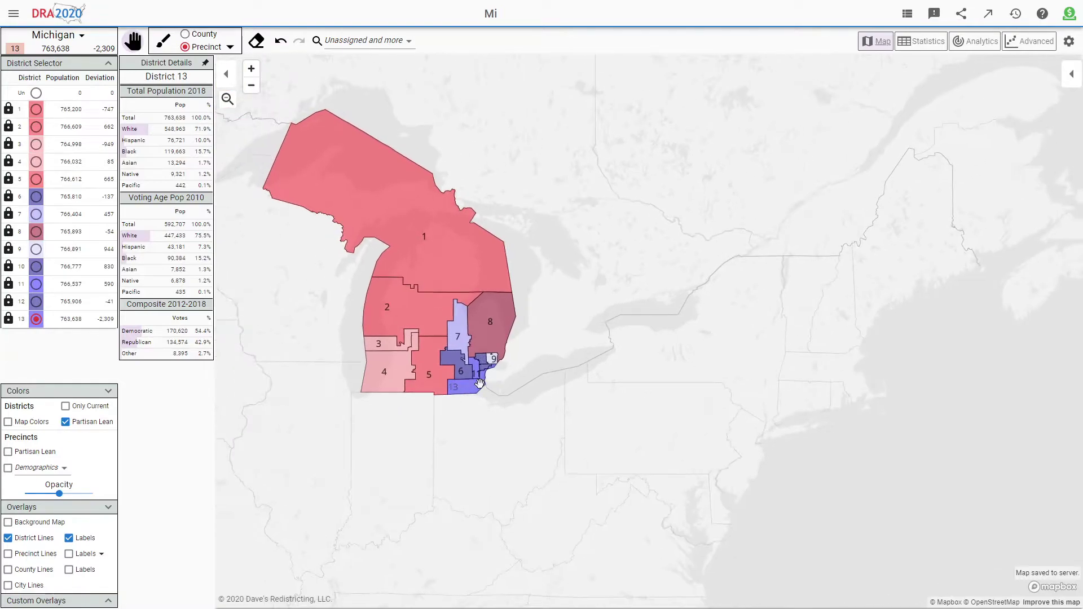
drag(480, 454, 544, 455)
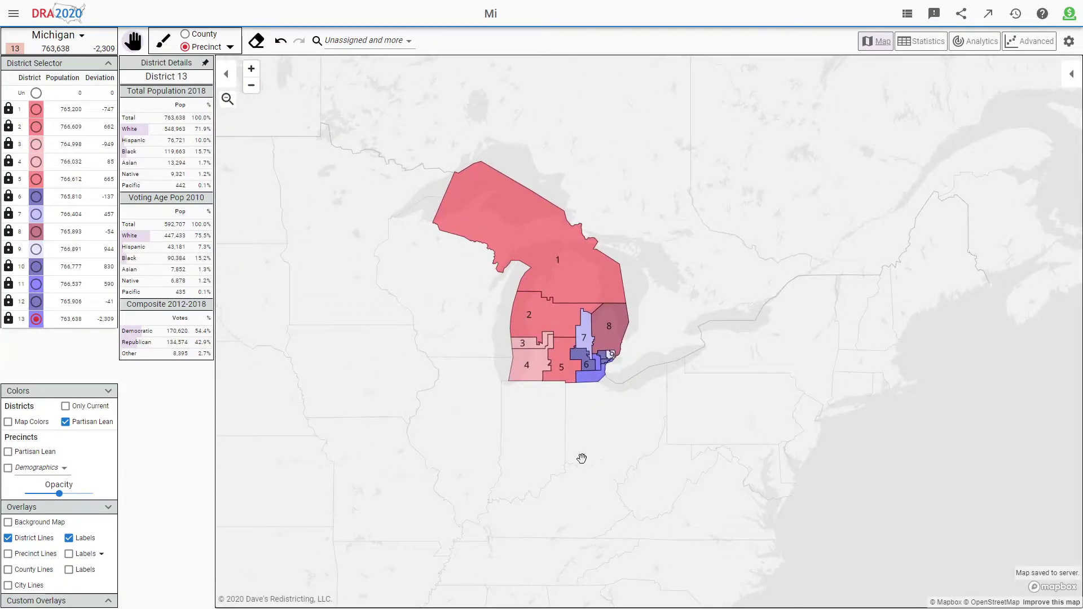
scroll(513, 390, up, 3)
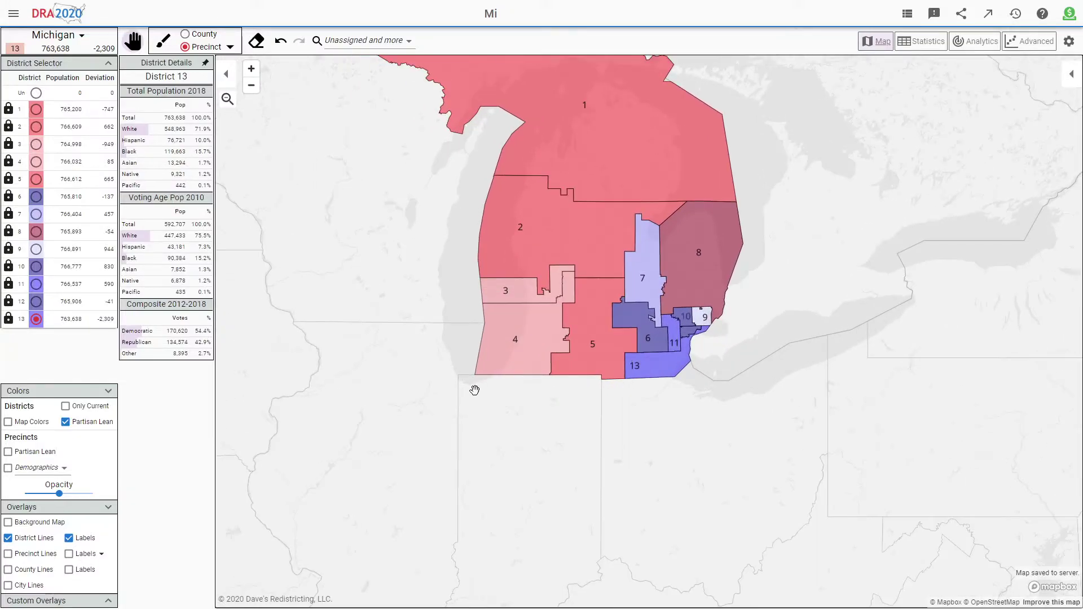
drag(475, 391, 462, 534)
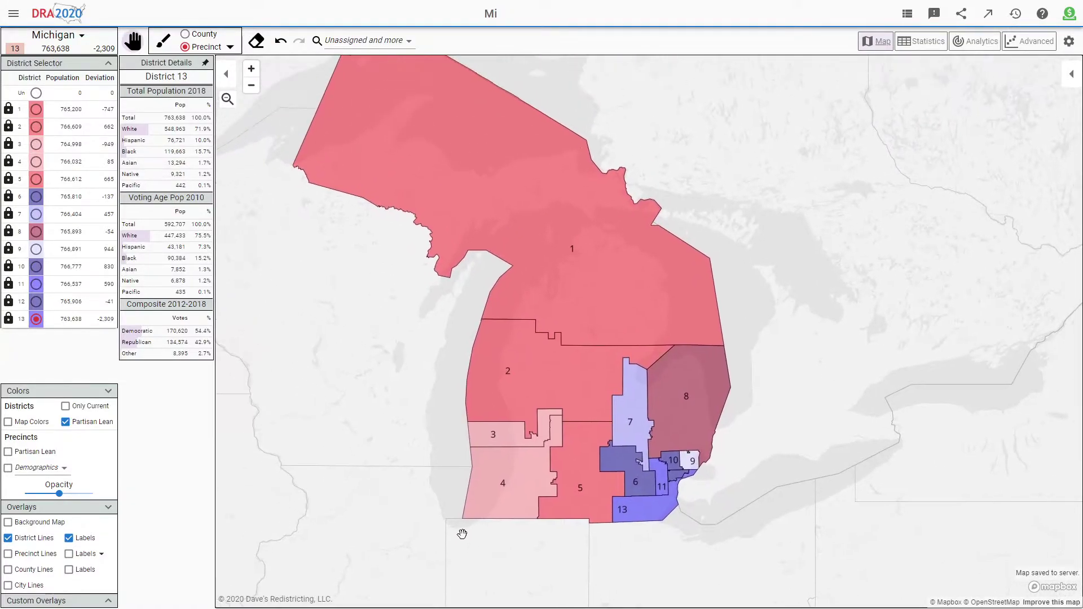
scroll(471, 470, down, 3)
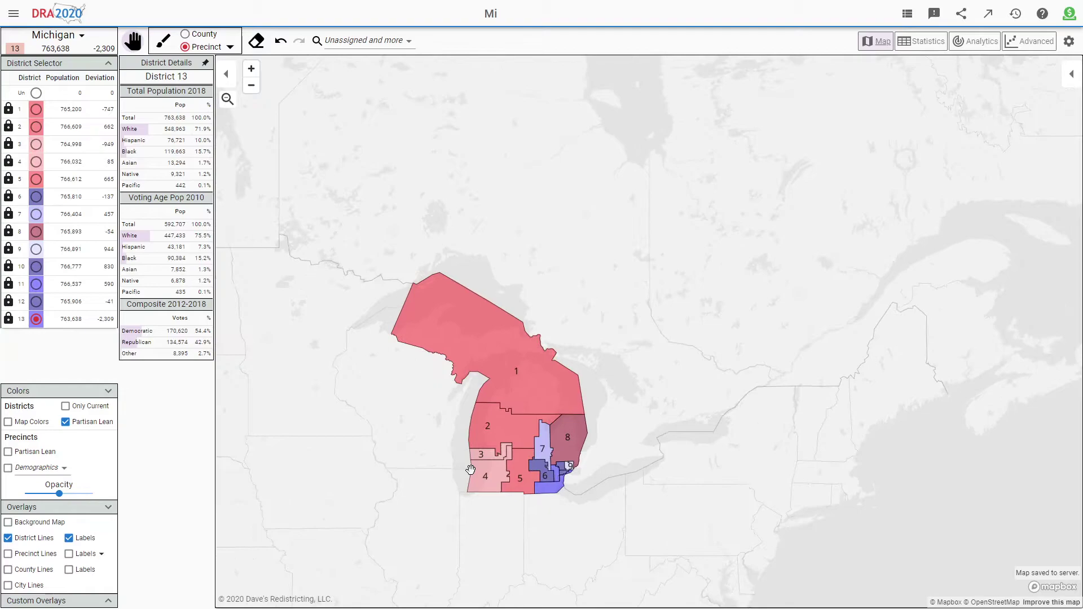